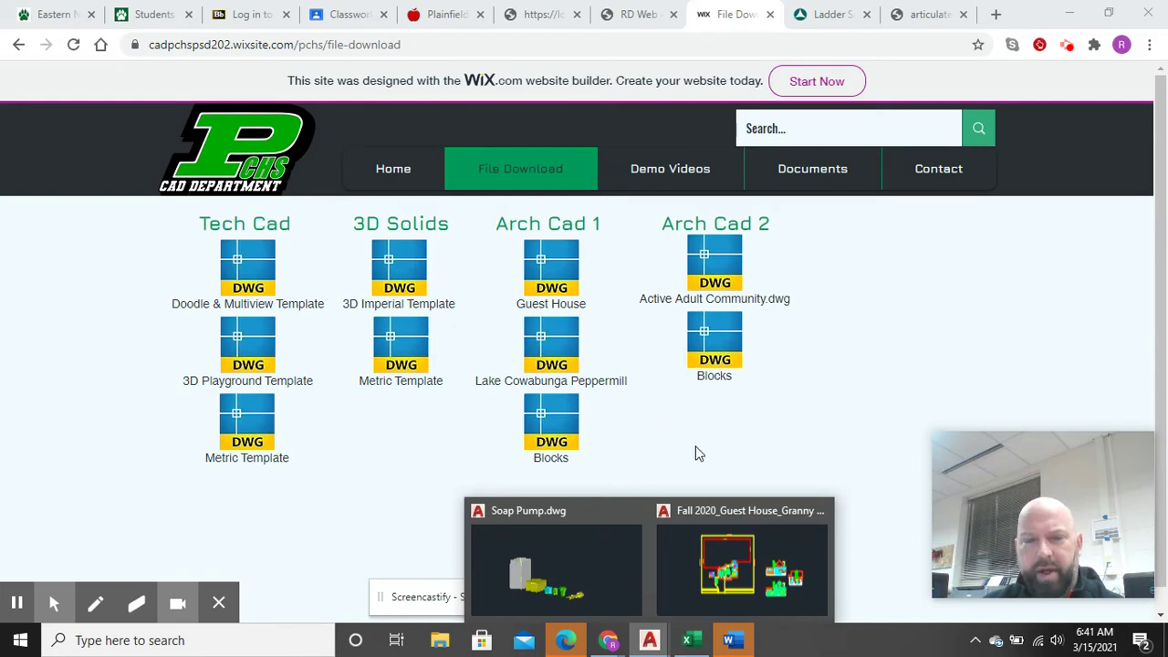
Switch to the Soap Pump drawing in AutoCAD and examine its separate solid parts from another angle.
{"action": "left_click", "coordinate": [613, 559]}
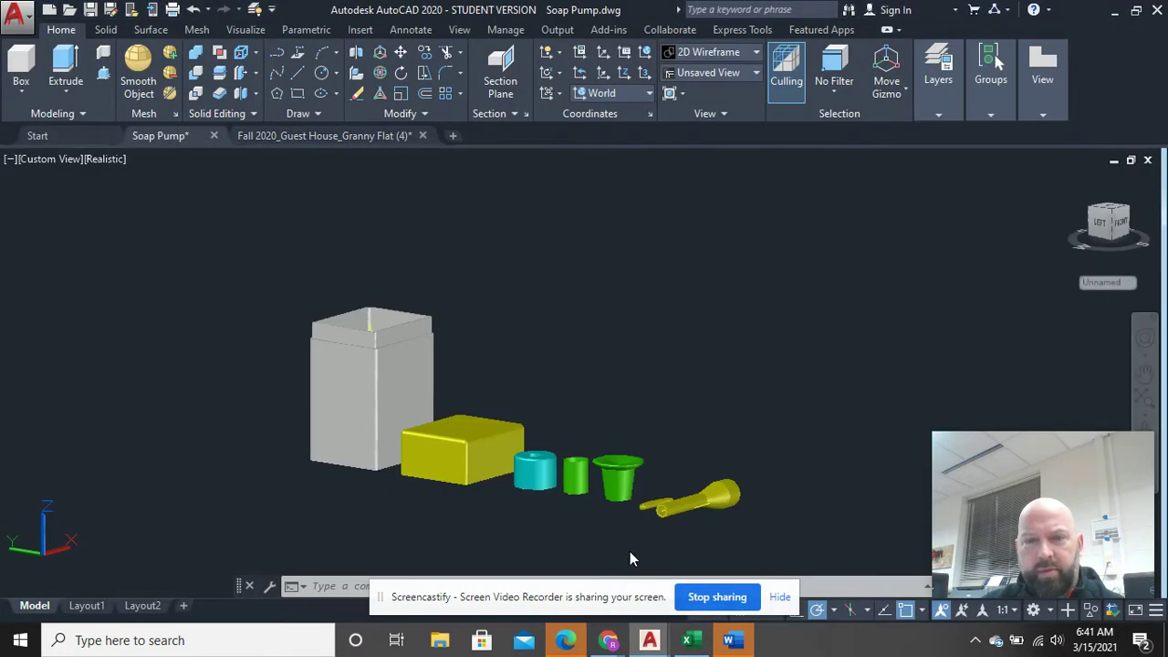
{"action": "middle_click_drag", "start_coordinate": [644, 454], "coordinate": [753, 456], "text": "shift"}
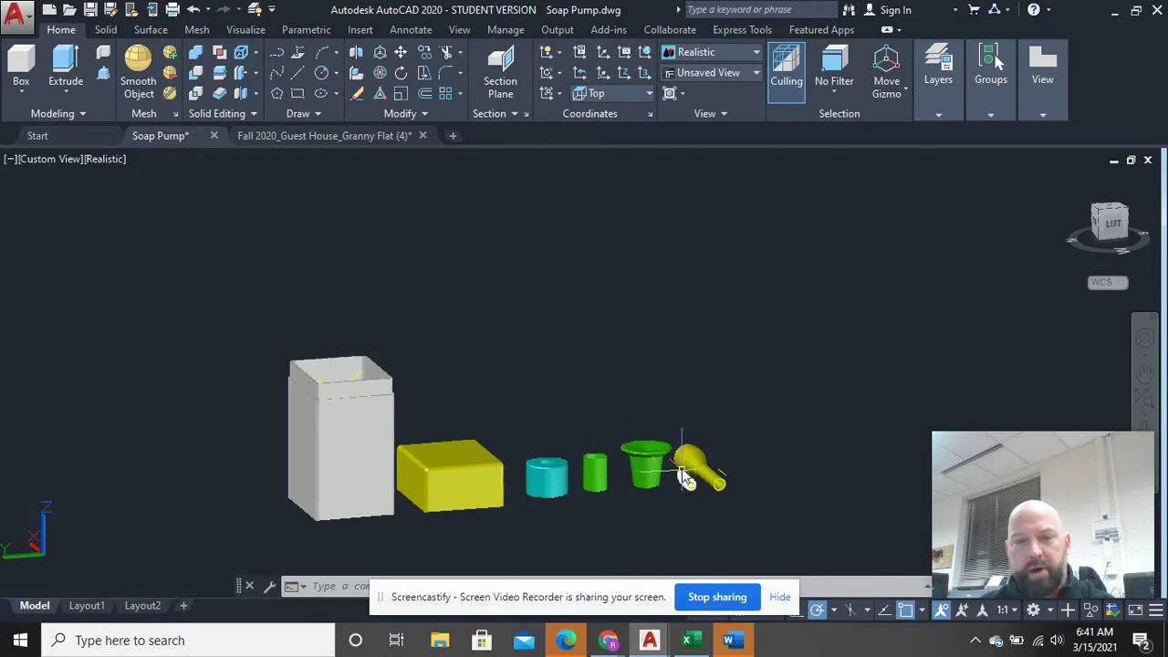
{"action": "left_click", "coordinate": [701, 365]}
{"action": "left_click", "coordinate": [560, 240]}
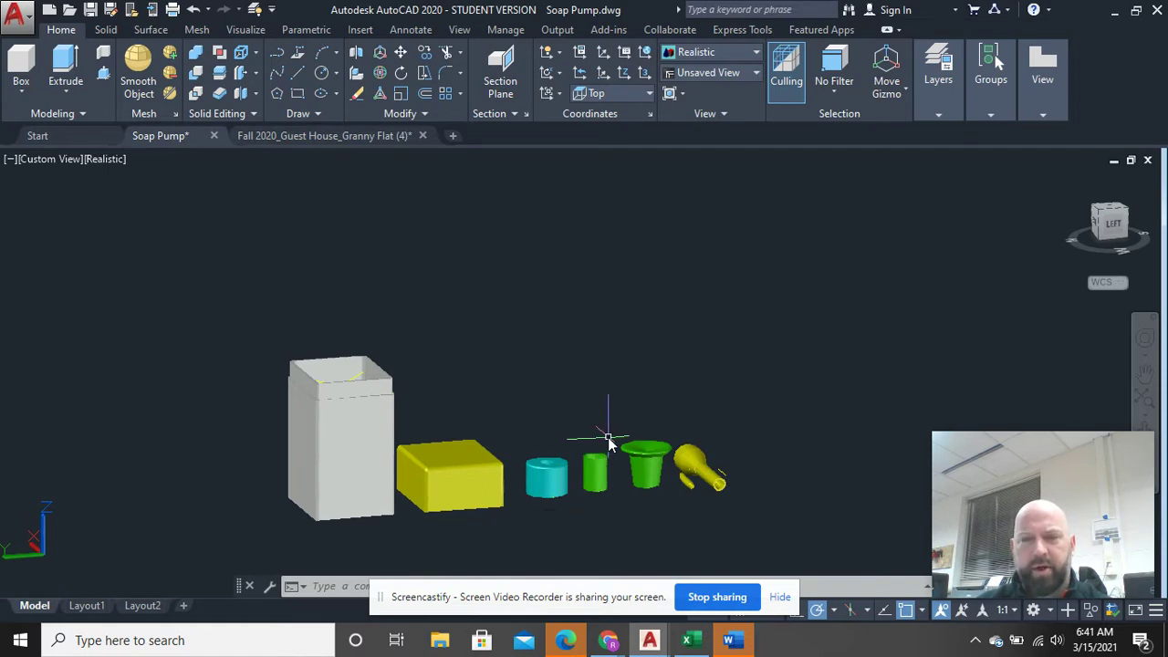
Switch to the Fall 2020_Guest House_Granny Flat (4) drawing, consulting the File Download page in the browser before returning to it.
{"action": "mouse_move", "coordinate": [660, 644]}
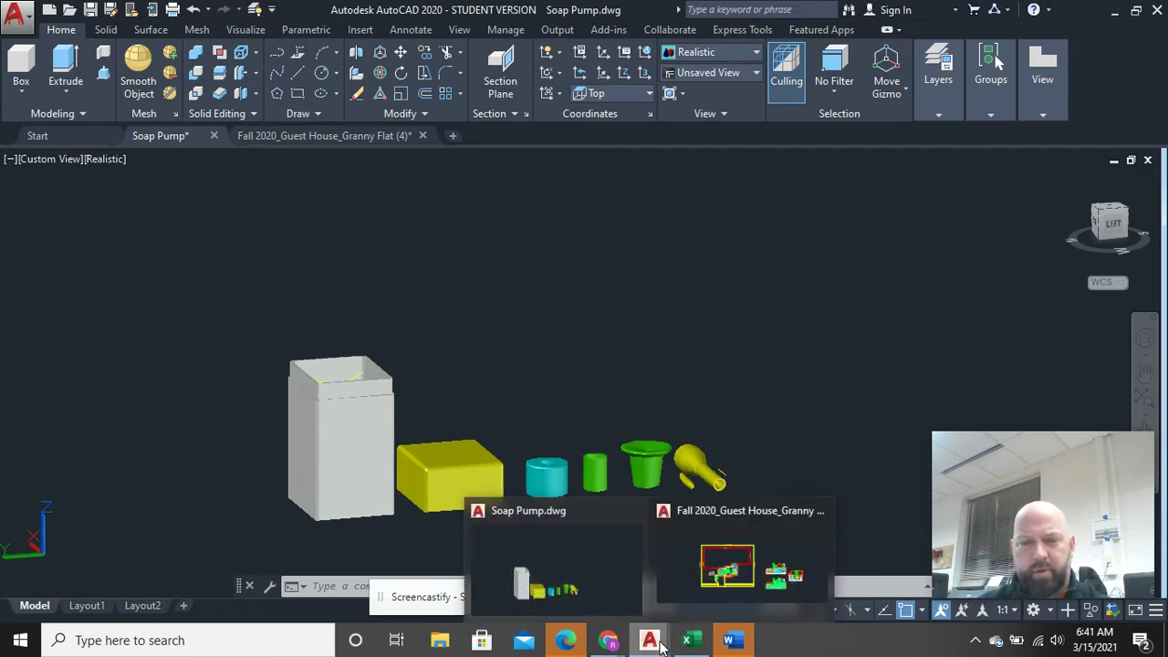
{"action": "left_click", "coordinate": [681, 545]}
{"action": "scroll", "coordinate": [747, 447], "scroll_direction": "down", "scroll_amount": 3}
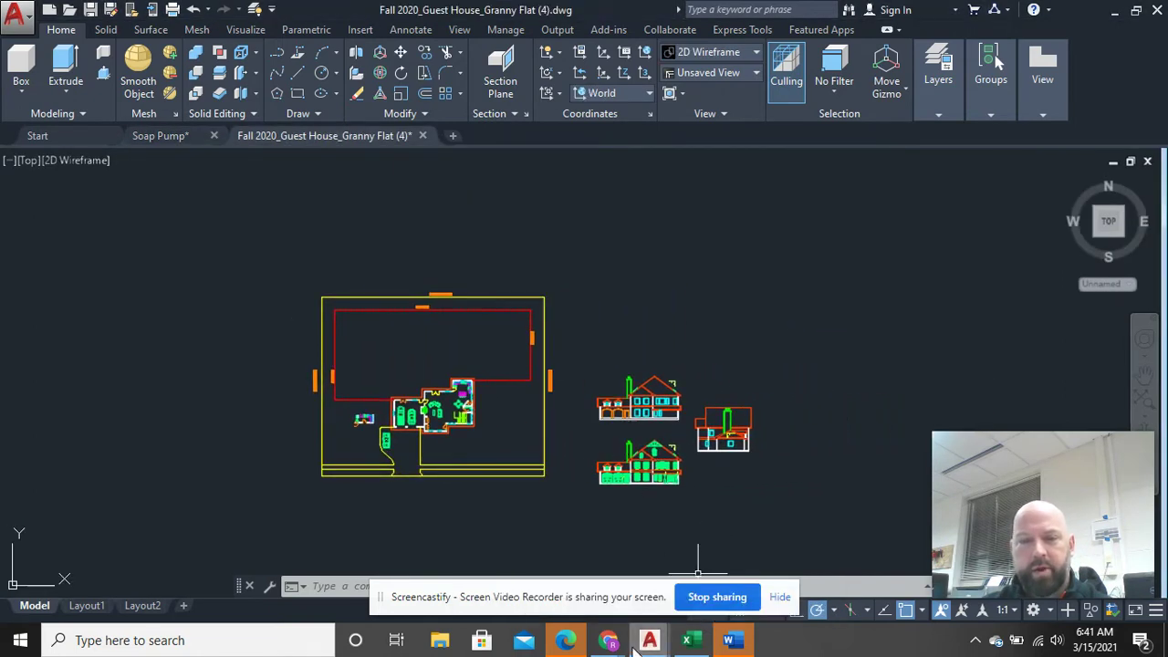
{"action": "mouse_move", "coordinate": [610, 645]}
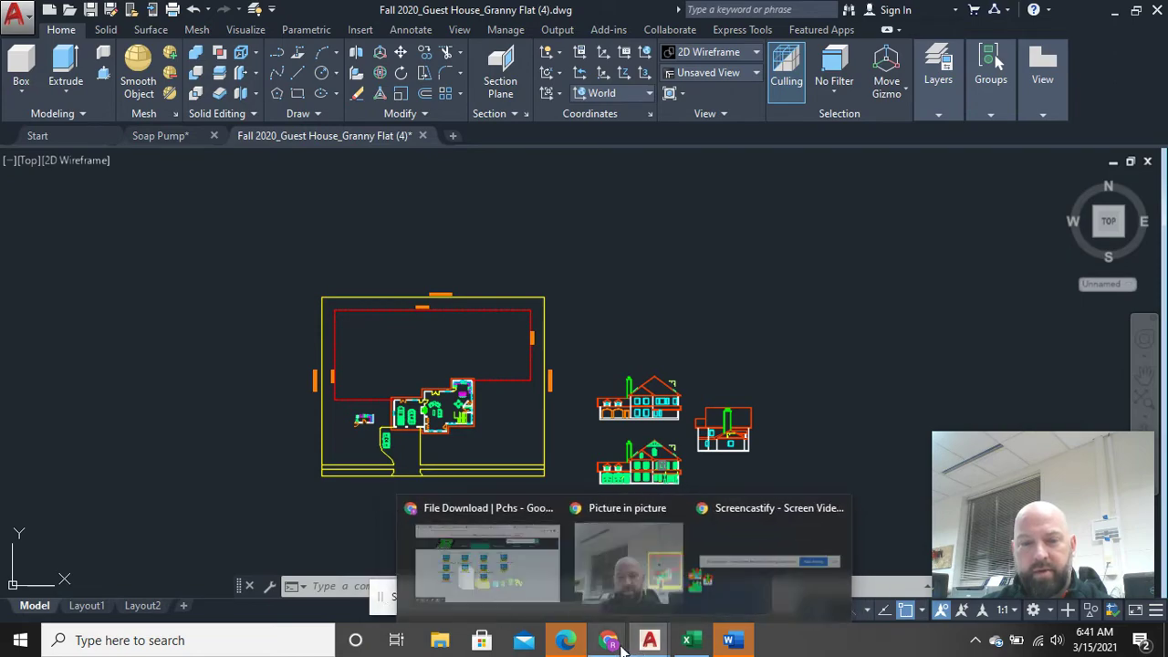
{"action": "left_click", "coordinate": [511, 597]}
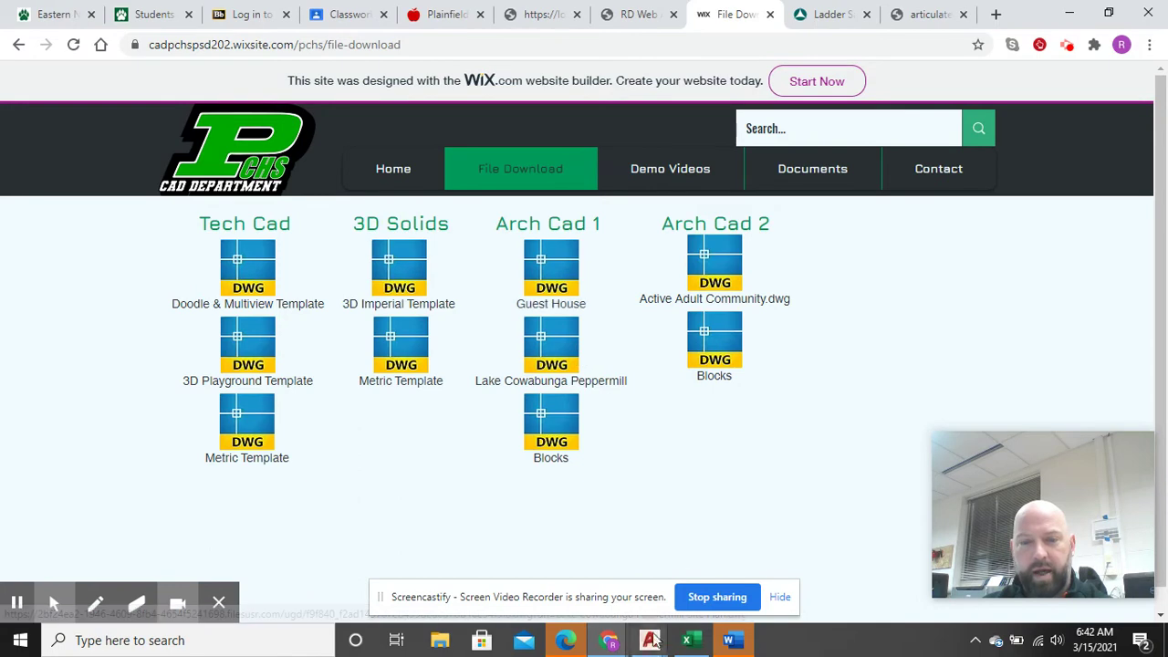
{"action": "left_click", "coordinate": [769, 566]}
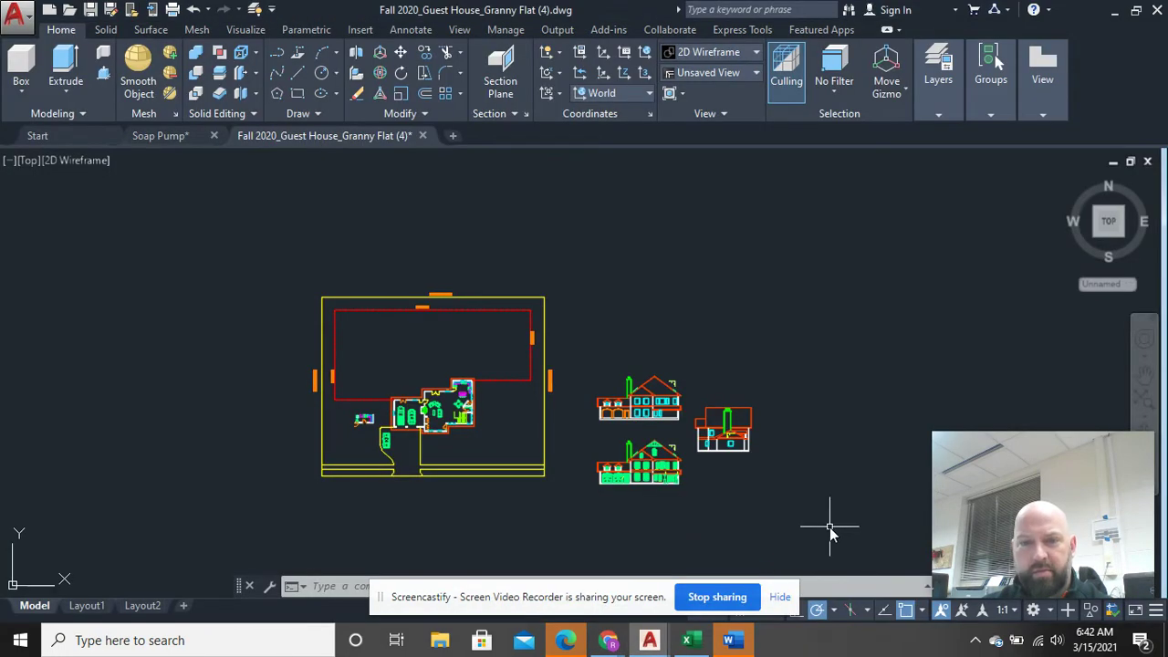
Erase the entire site plan and all house elevations from the drawing, and dismiss the hatch grips tip.
{"action": "left_click", "coordinate": [830, 527]}
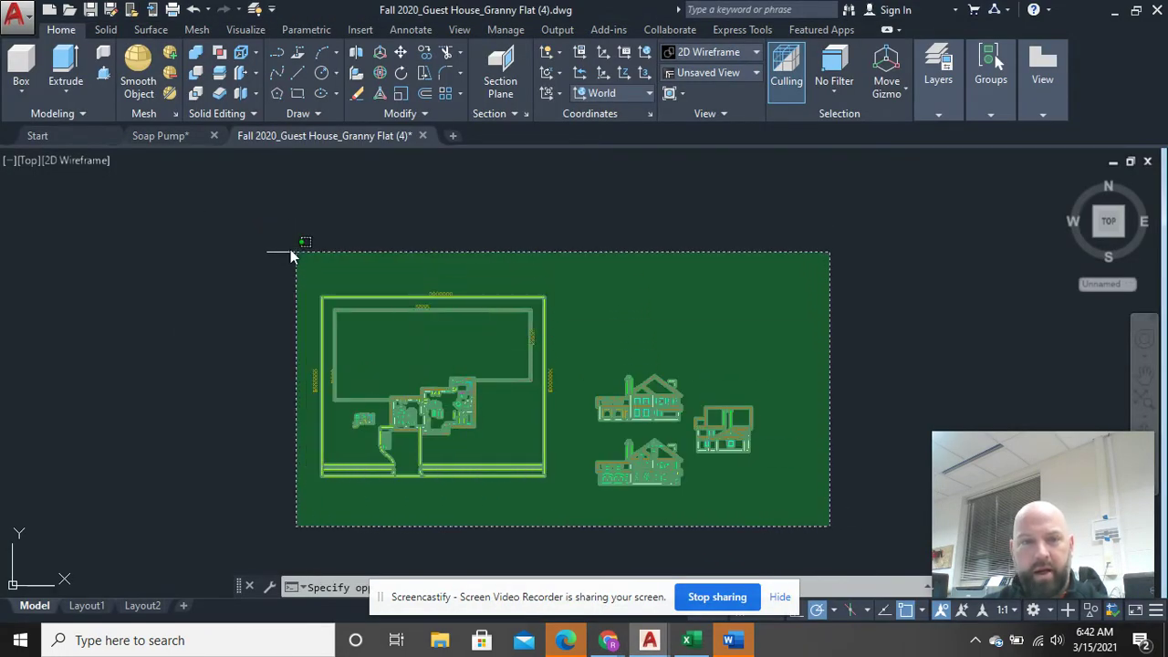
{"action": "left_click", "coordinate": [291, 254]}
{"action": "type", "text": "e"}
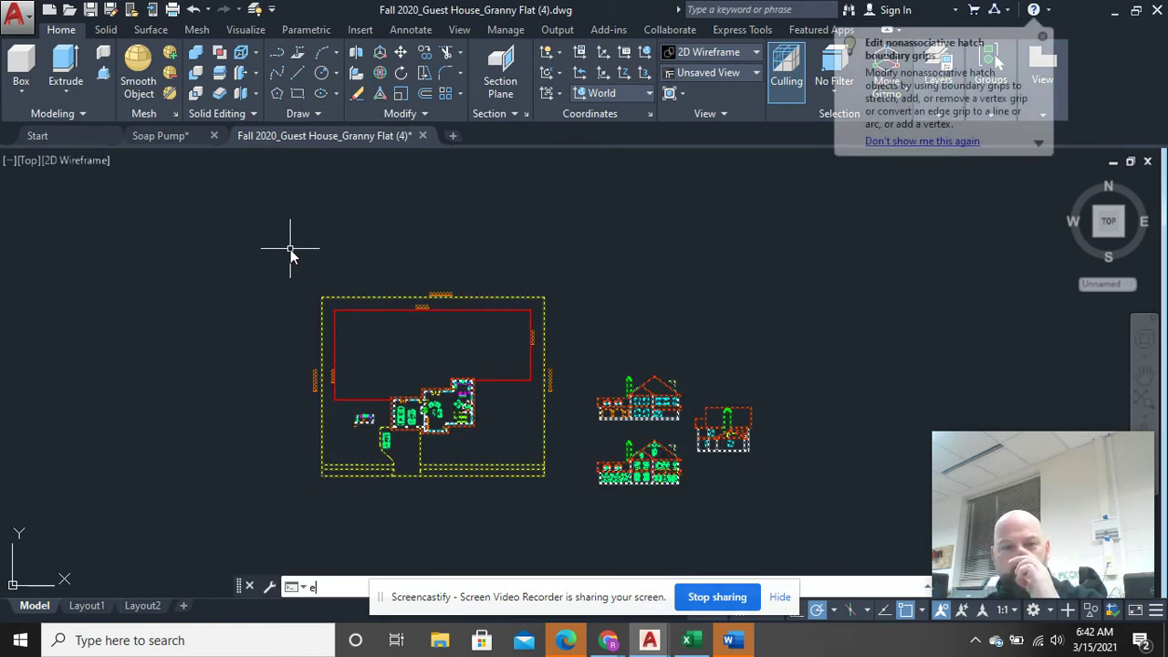
{"action": "key", "text": "Return"}
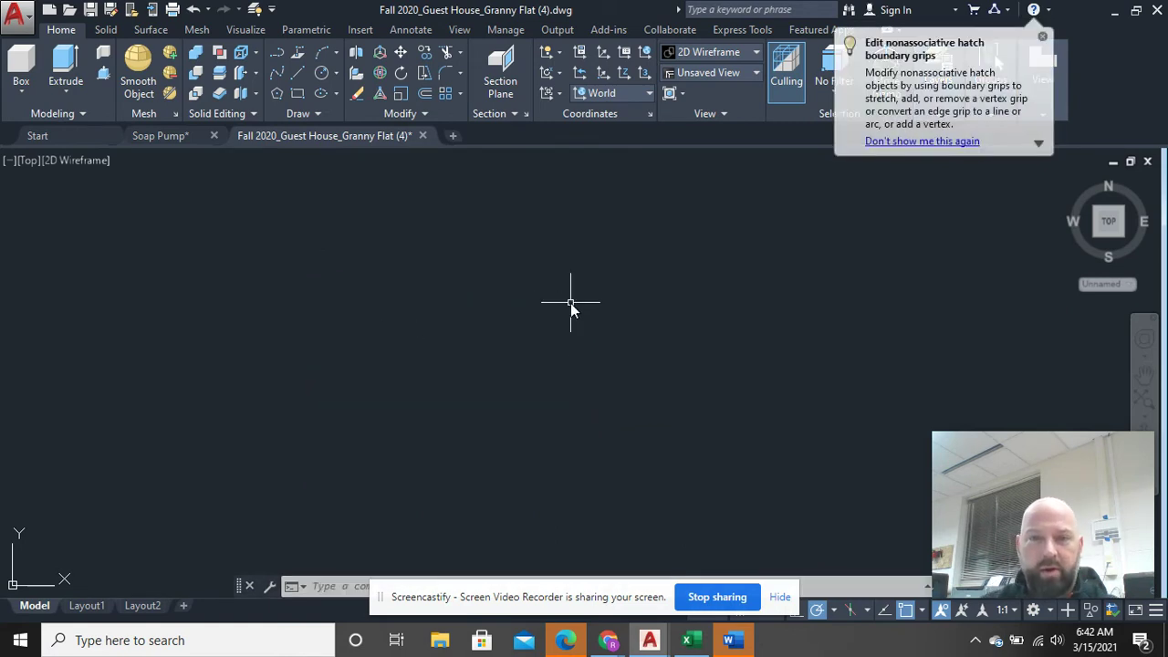
{"action": "left_click", "coordinate": [1043, 40]}
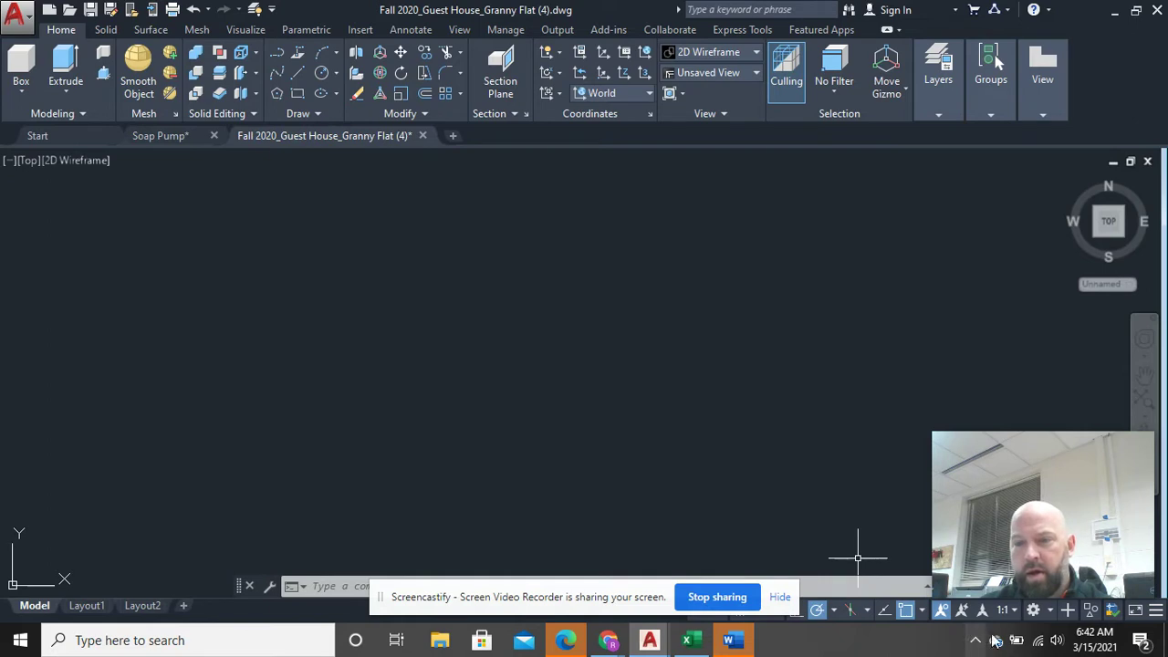
Make Dimension the current layer.
{"action": "left_click", "coordinate": [1032, 609]}
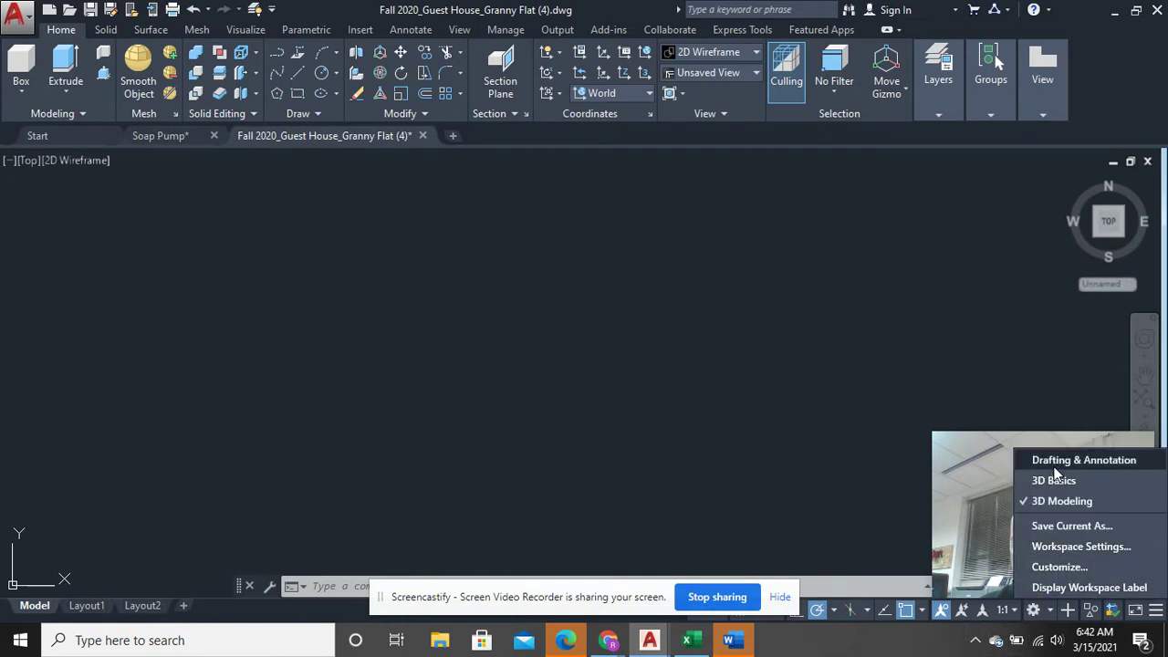
{"action": "left_click", "coordinate": [328, 336]}
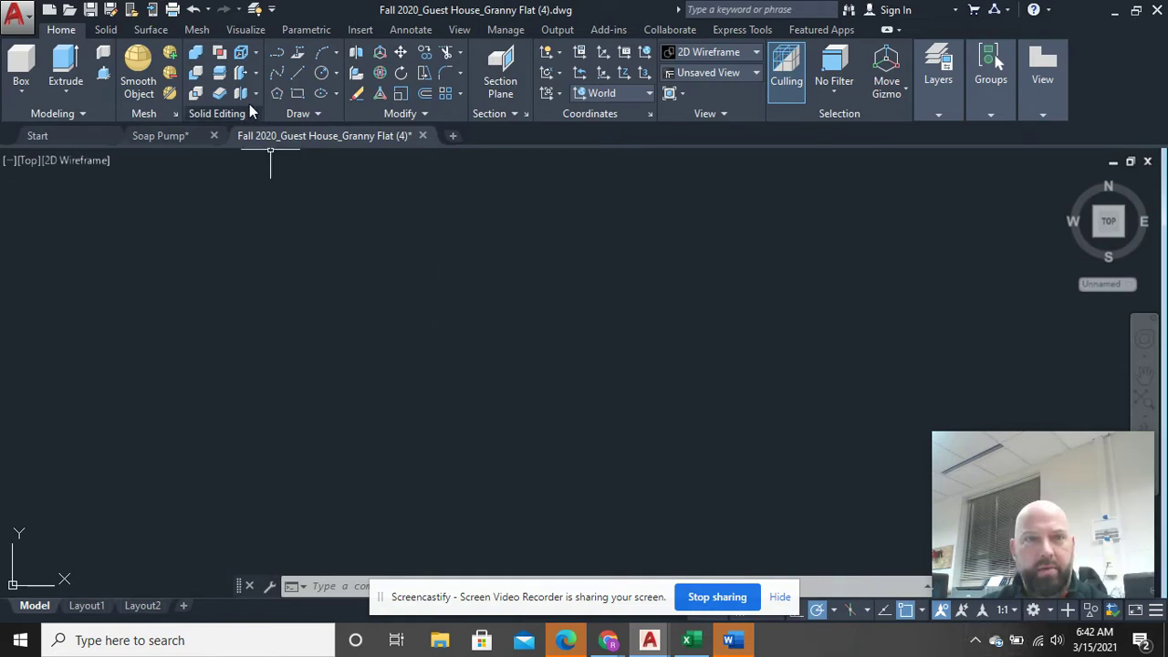
{"action": "left_click", "coordinate": [938, 114]}
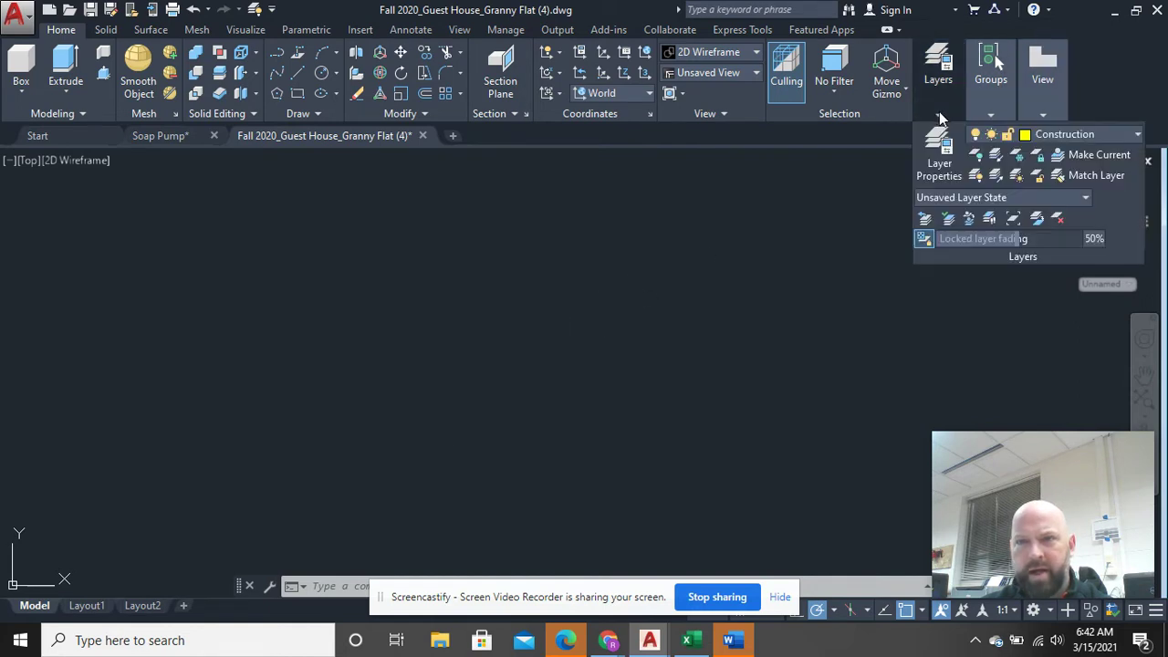
{"action": "left_click", "coordinate": [1086, 135]}
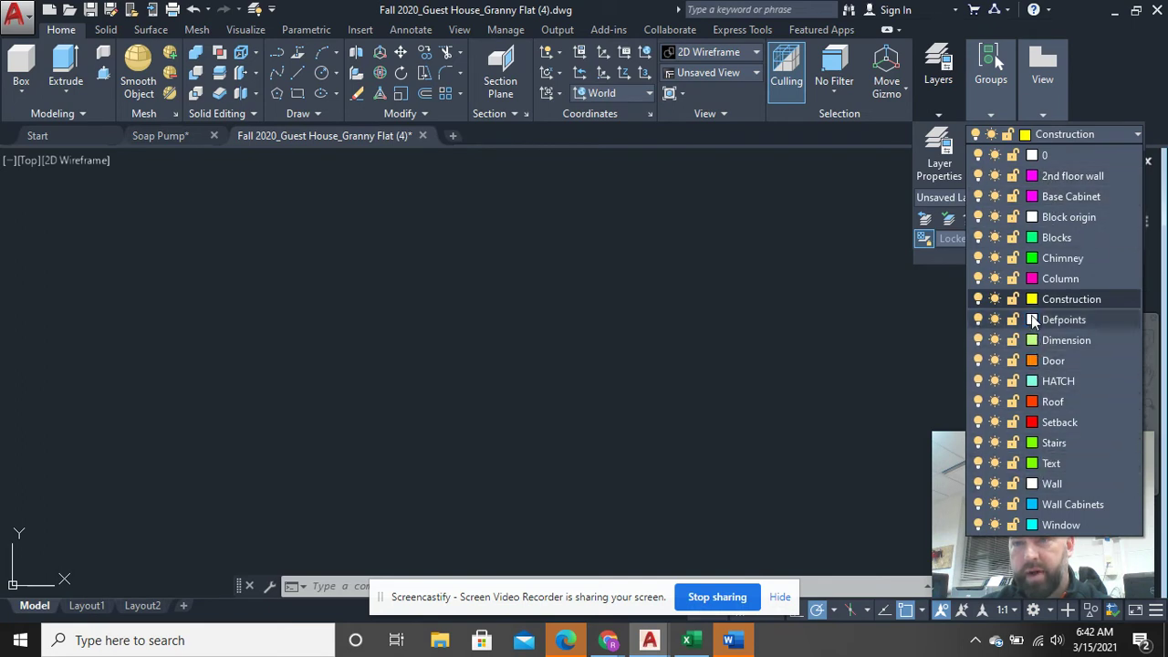
{"action": "left_click", "coordinate": [1066, 341]}
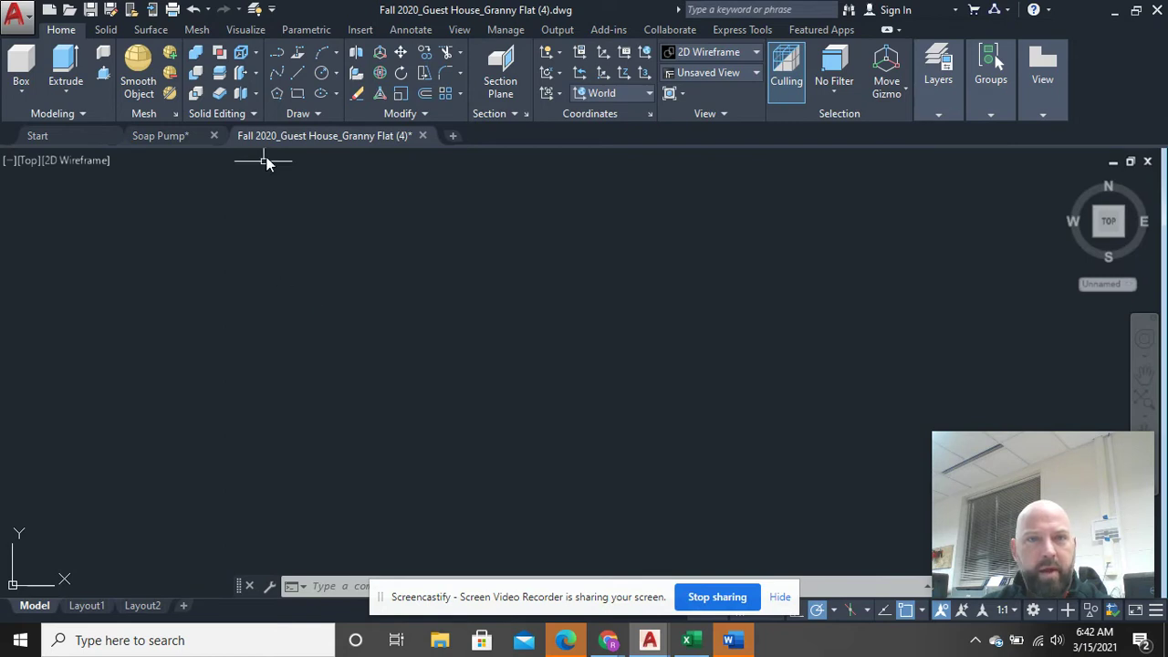
Draw a 20' by 20' rectangle in the empty model space with the Rectangle command.
{"action": "left_click", "coordinate": [297, 93]}
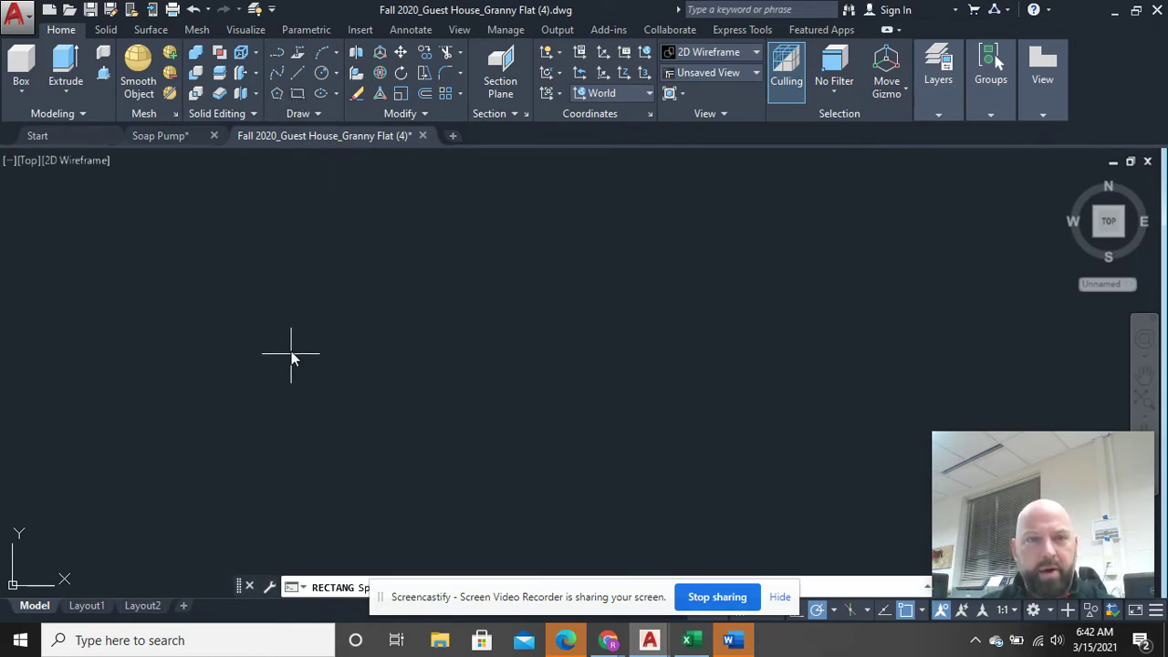
{"action": "left_click", "coordinate": [280, 215]}
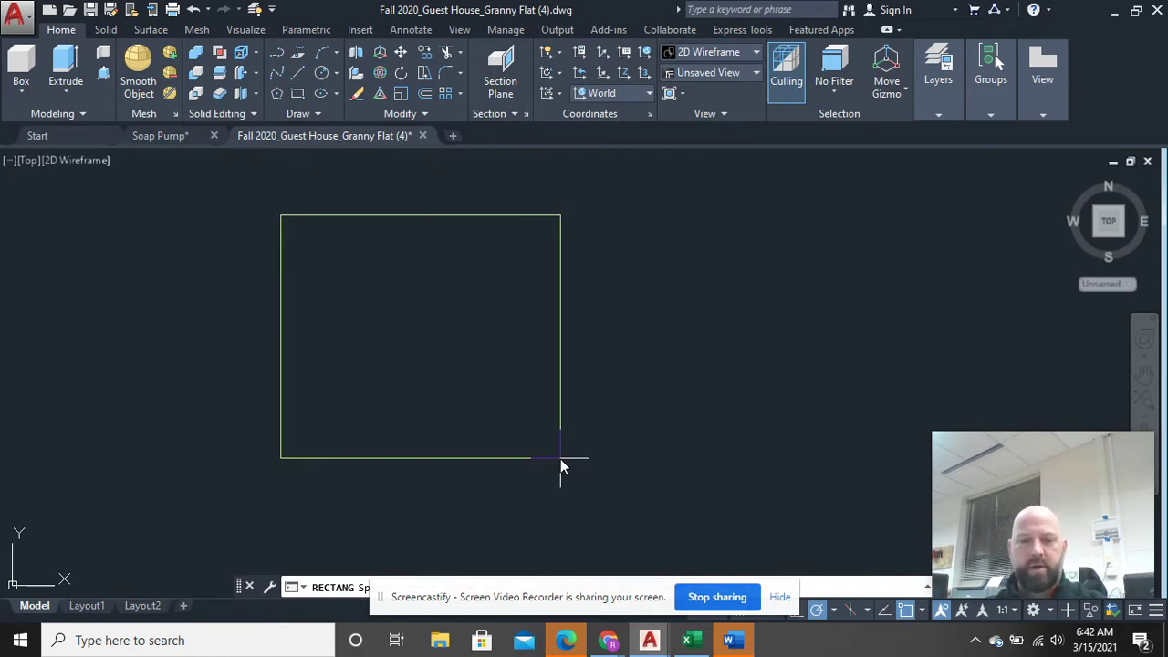
{"action": "type", "text": "@20',20"}
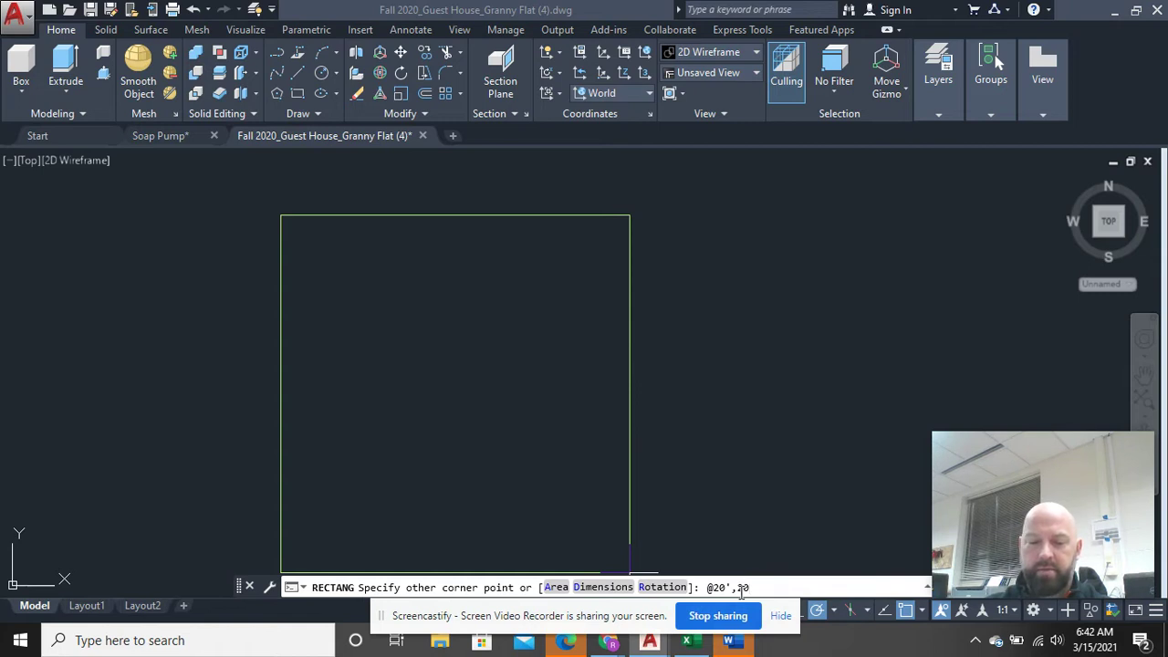
{"action": "key", "text": "Return"}
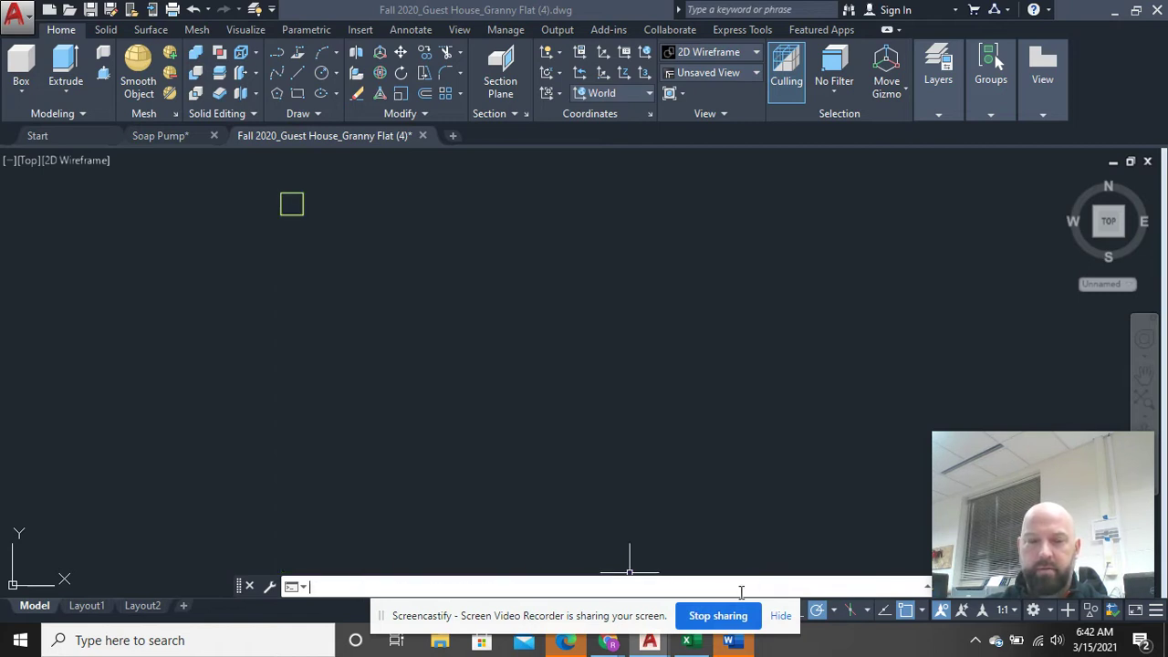
Make Wall the current layer.
{"action": "middle_click_drag", "start_coordinate": [363, 275], "coordinate": [613, 431]}
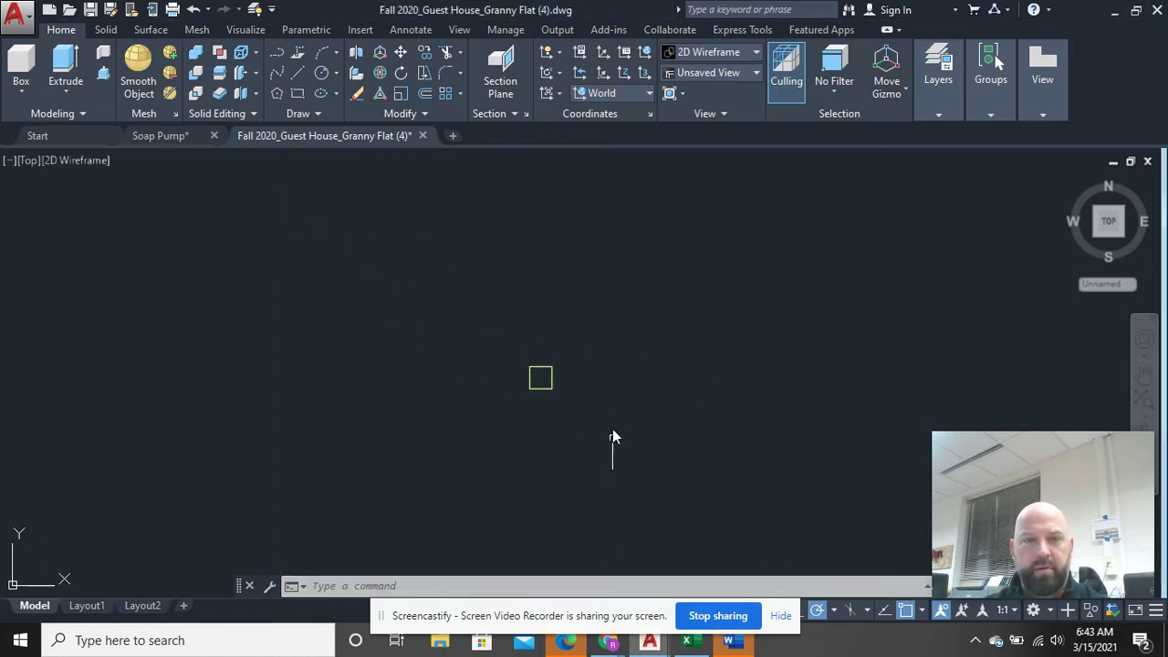
{"action": "scroll", "coordinate": [612, 431], "scroll_direction": "up", "scroll_amount": 5}
{"action": "scroll", "coordinate": [416, 374], "scroll_direction": "up", "scroll_amount": 4}
{"action": "middle_click_drag", "start_coordinate": [391, 319], "coordinate": [615, 491]}
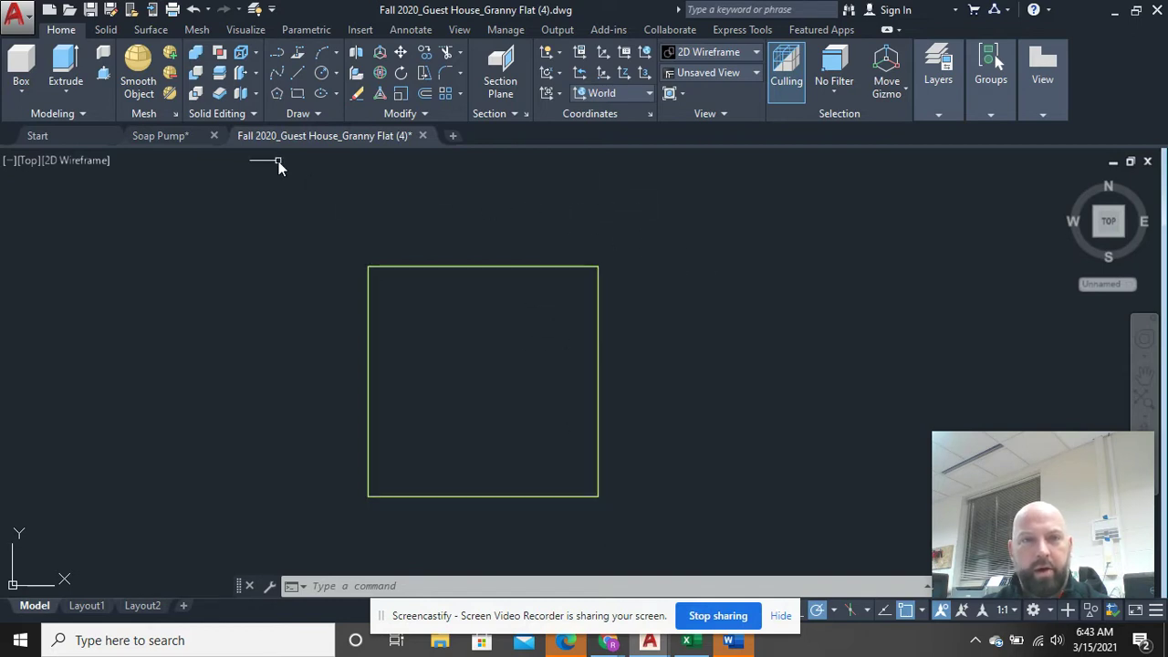
{"action": "left_click", "coordinate": [957, 105]}
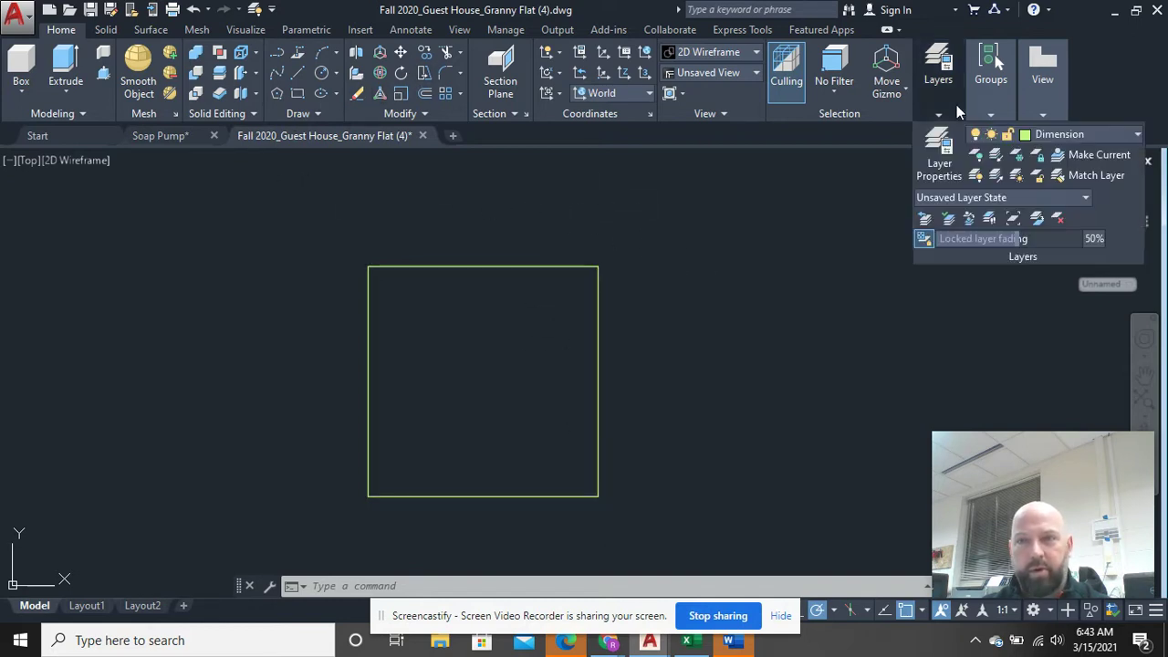
{"action": "left_click", "coordinate": [991, 82]}
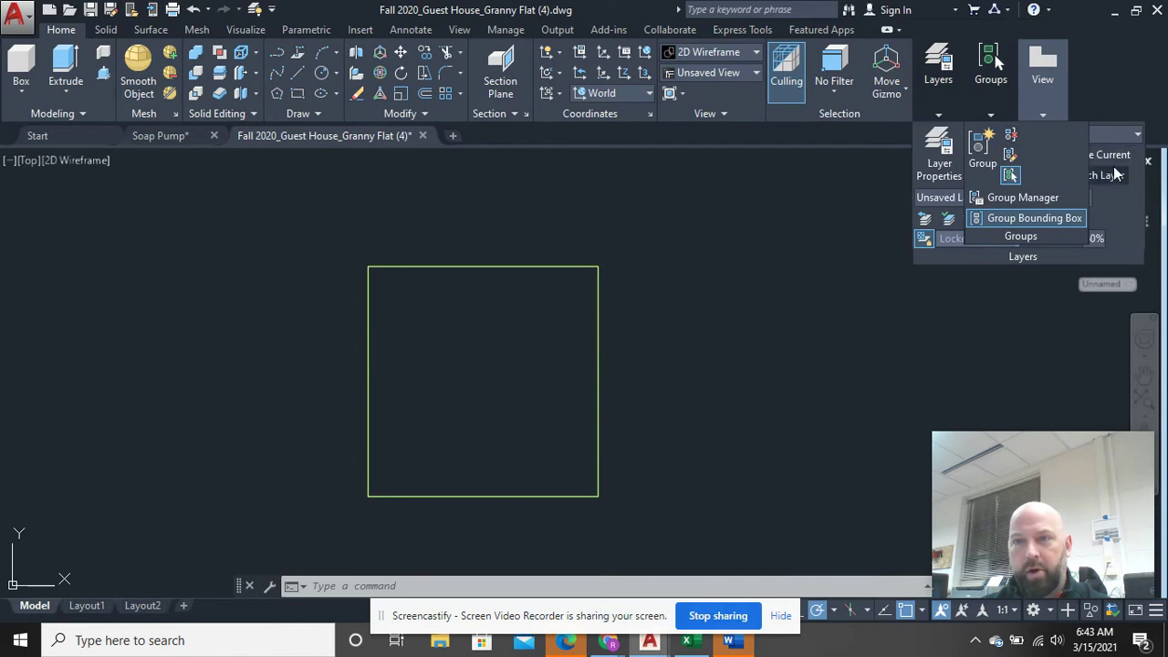
{"action": "left_click", "coordinate": [1131, 135]}
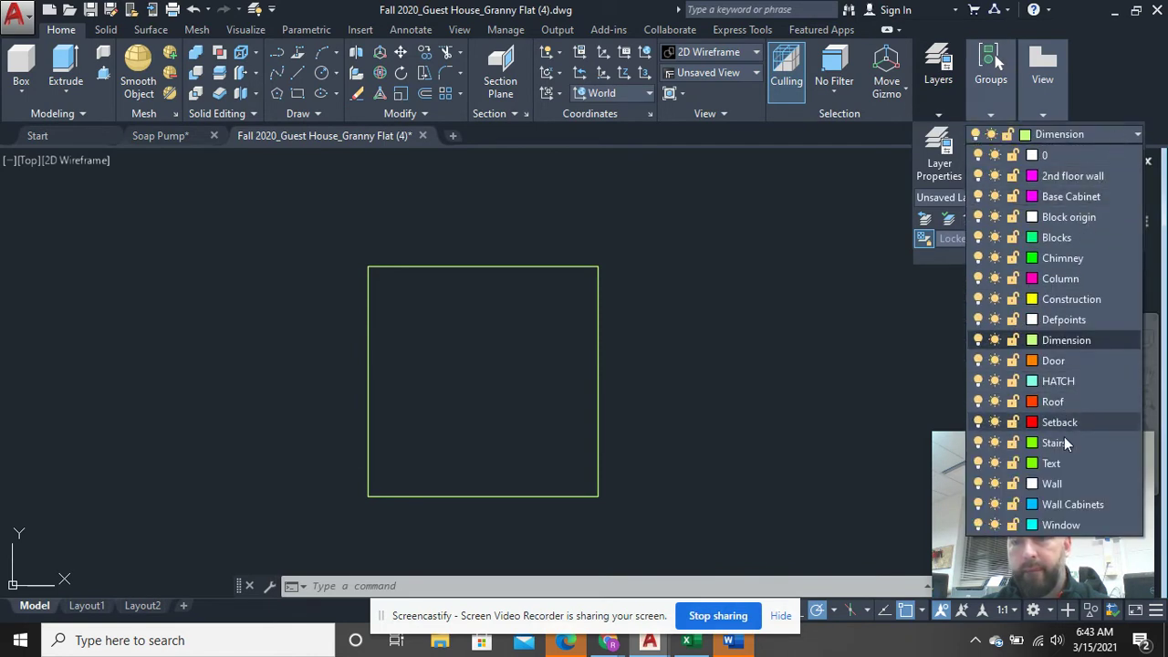
{"action": "left_click", "coordinate": [1067, 484]}
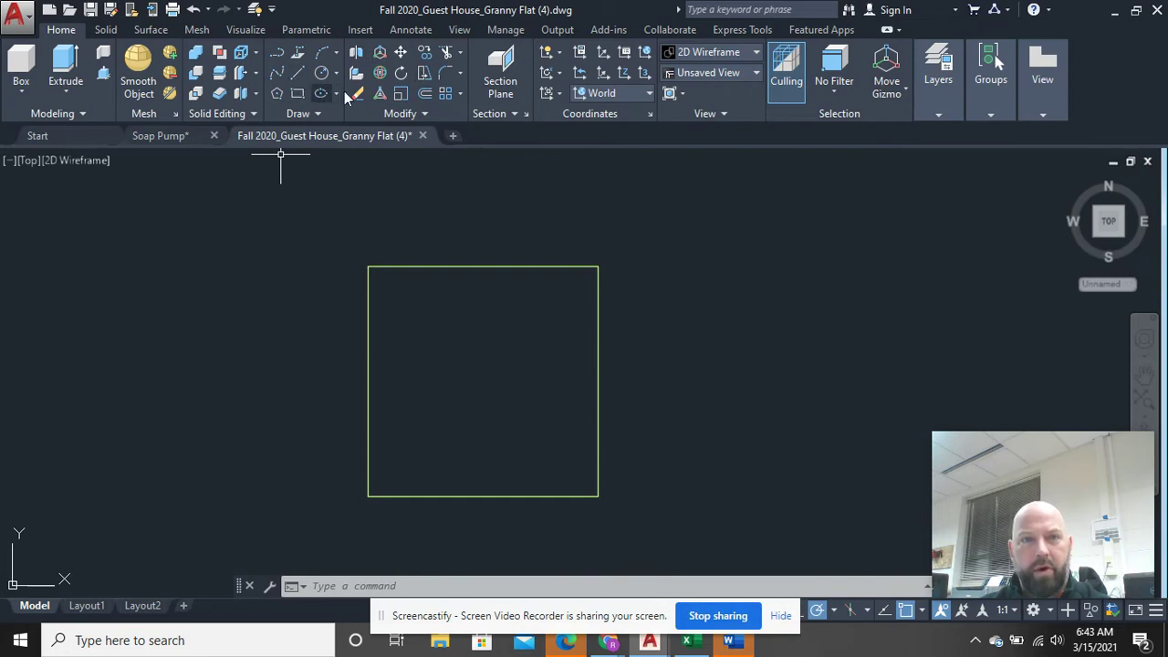
Draw a 20' by 4" wall rectangle starting from the upper-left corner of the square.
{"action": "left_click", "coordinate": [299, 95]}
{"action": "left_click", "coordinate": [369, 267]}
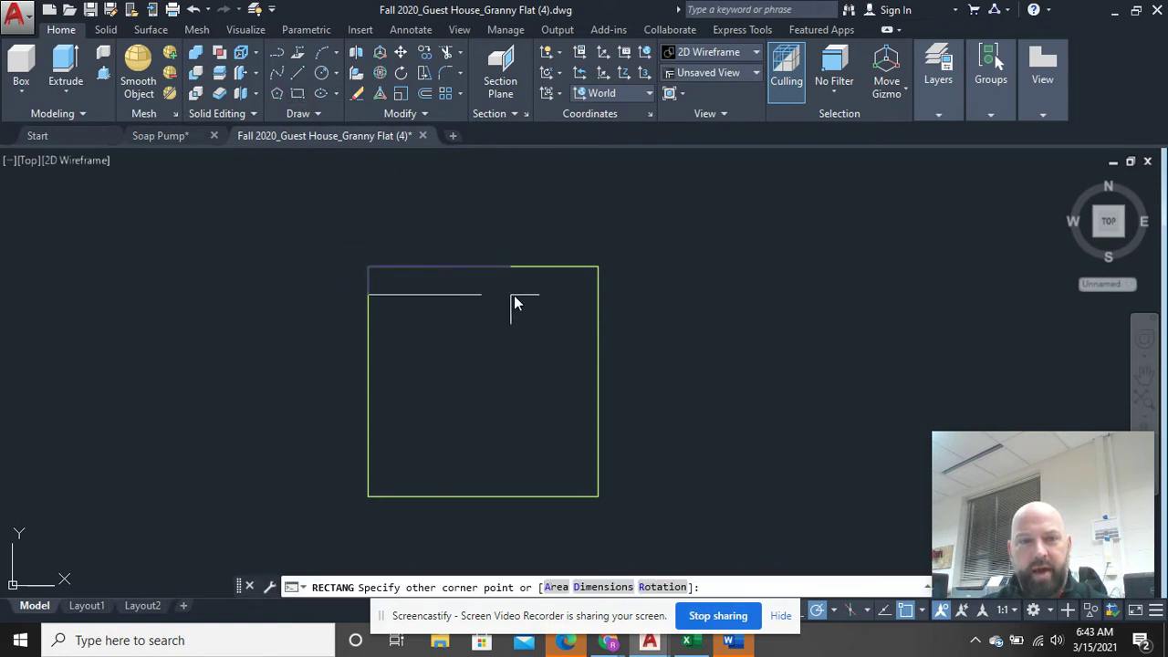
{"action": "type", "text": "@"}
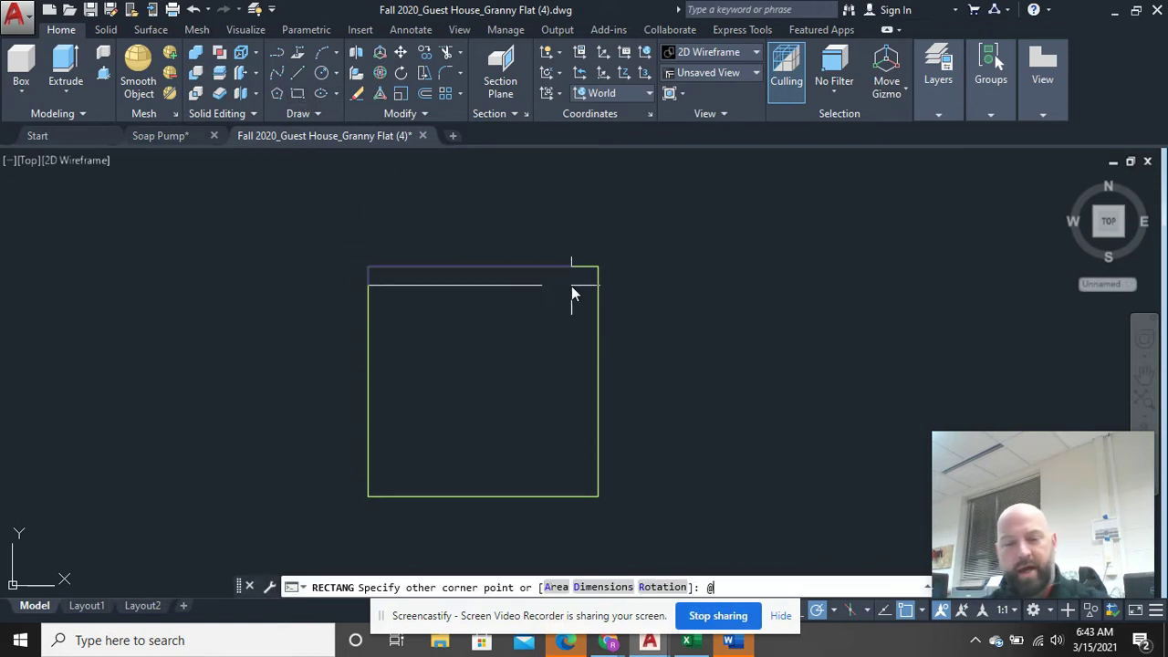
{"action": "type", "text": "20',4"}
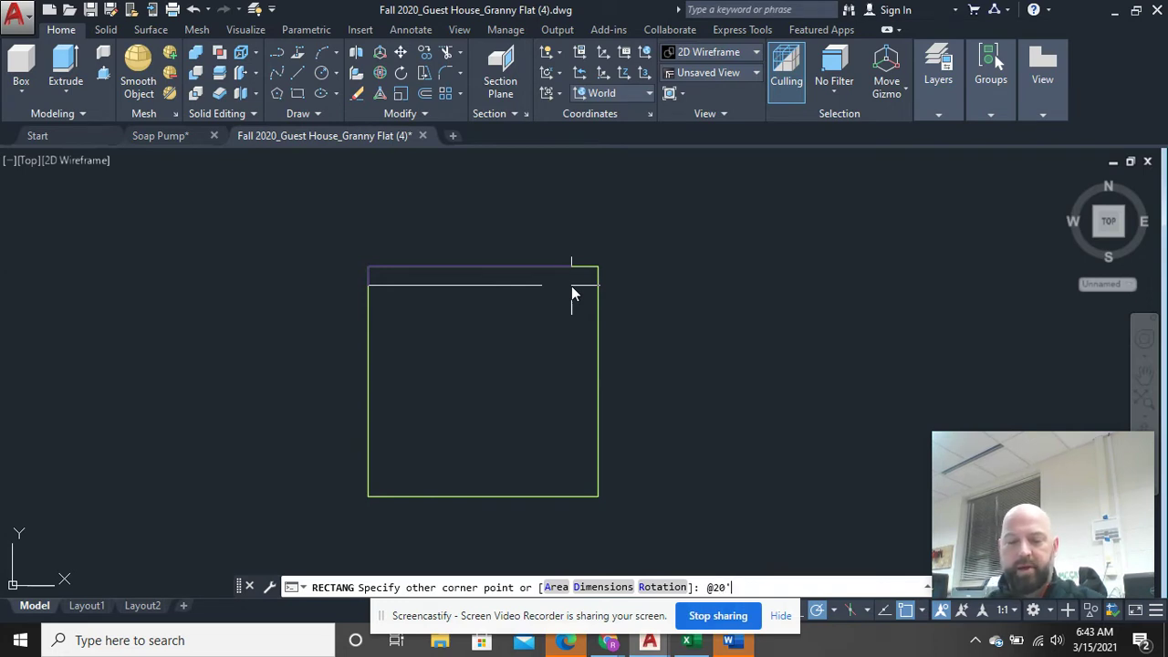
{"action": "key", "text": "Return"}
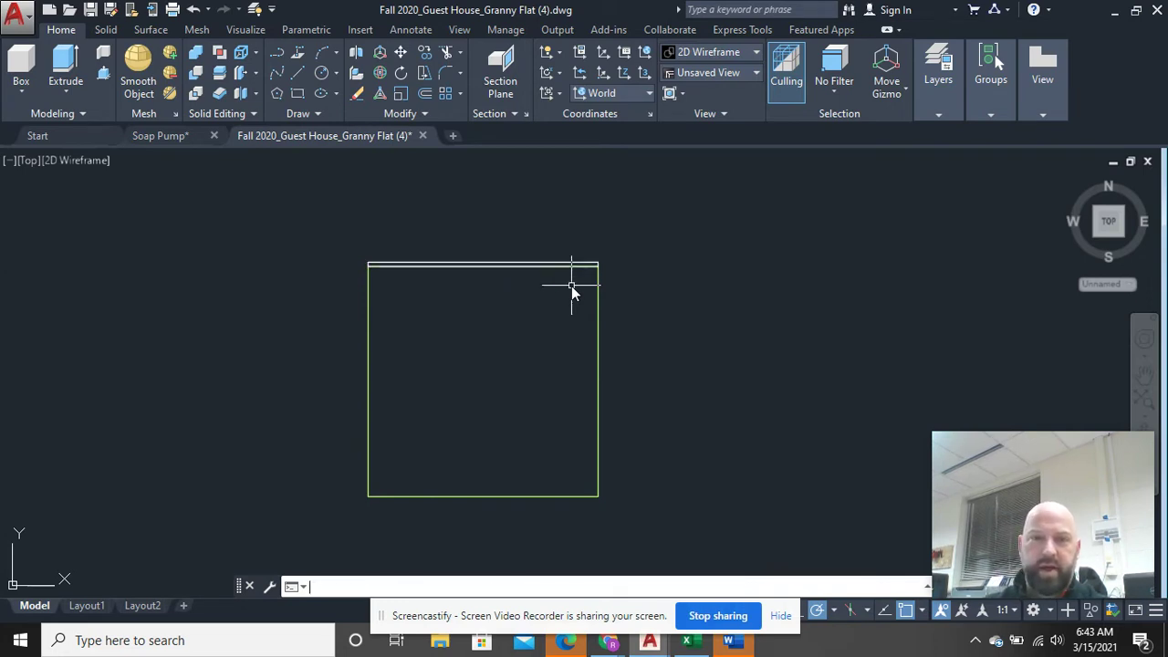
Move the wall rectangle down by its own thickness, from its upper-left corner to the square's upper-left corner.
{"action": "scroll", "coordinate": [415, 216], "scroll_direction": "up", "scroll_amount": 5}
{"action": "scroll", "coordinate": [416, 217], "scroll_direction": "up", "scroll_amount": 2}
{"action": "middle_click_drag", "start_coordinate": [411, 334], "coordinate": [495, 185]}
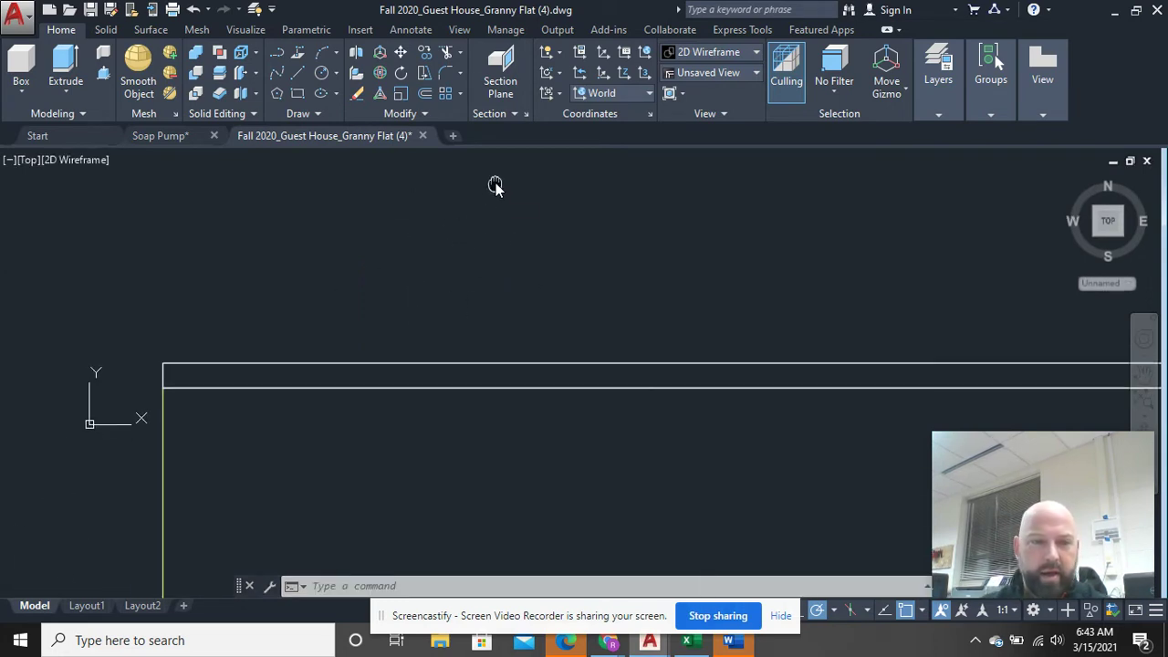
{"action": "left_click", "coordinate": [426, 382]}
{"action": "left_click", "coordinate": [370, 331]}
{"action": "right_click", "coordinate": [370, 331]}
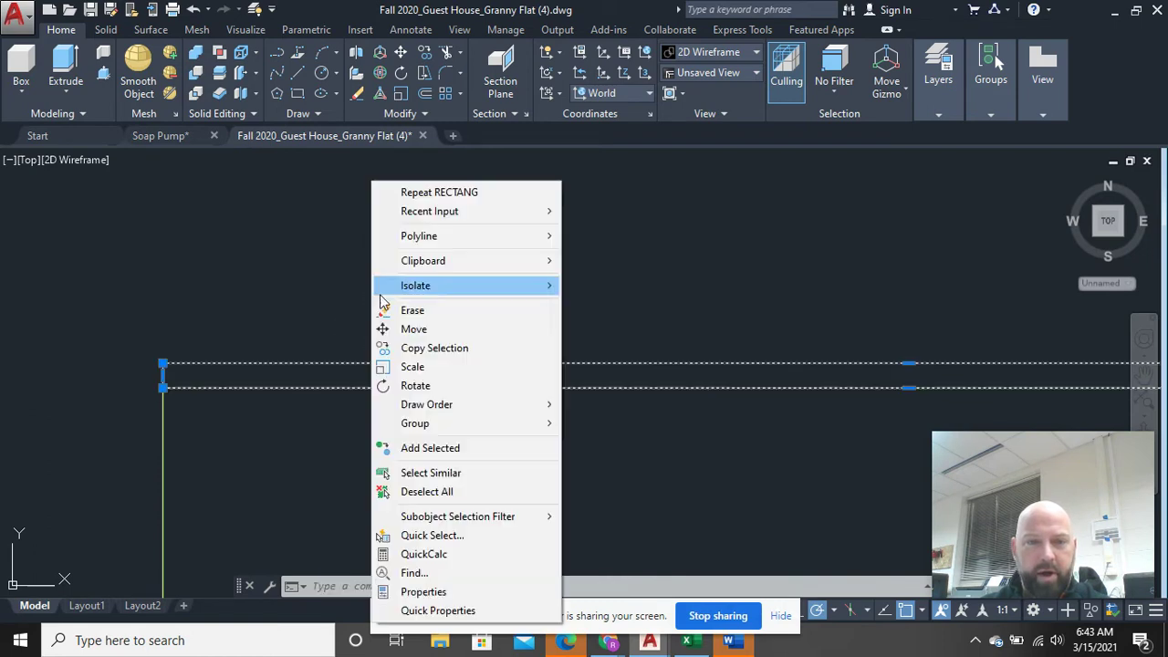
{"action": "left_click", "coordinate": [446, 330]}
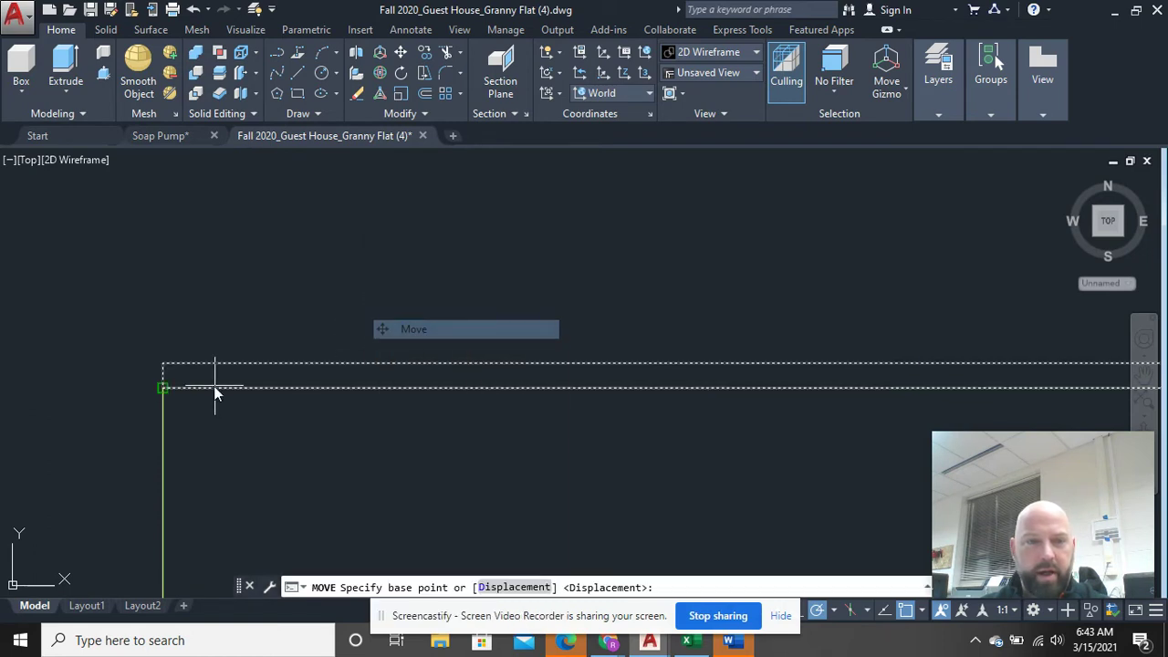
{"action": "left_click", "coordinate": [163, 364]}
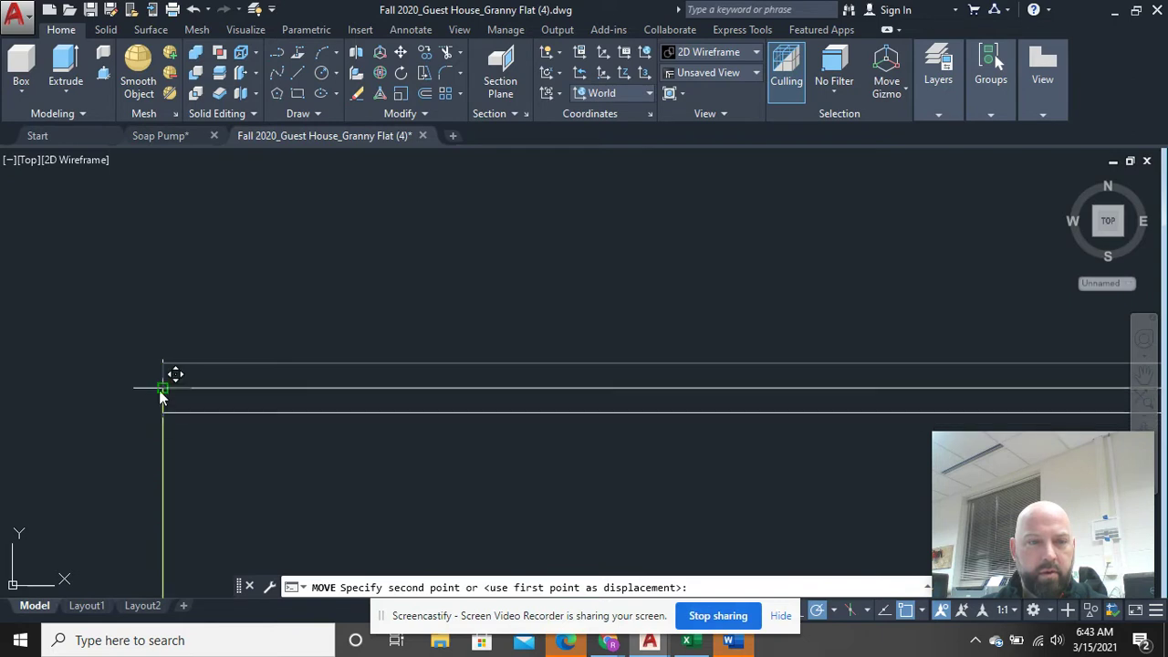
{"action": "left_click", "coordinate": [167, 387]}
{"action": "scroll", "coordinate": [411, 460], "scroll_direction": "down", "scroll_amount": 5}
{"action": "middle_click_drag", "start_coordinate": [568, 503], "coordinate": [328, 286]}
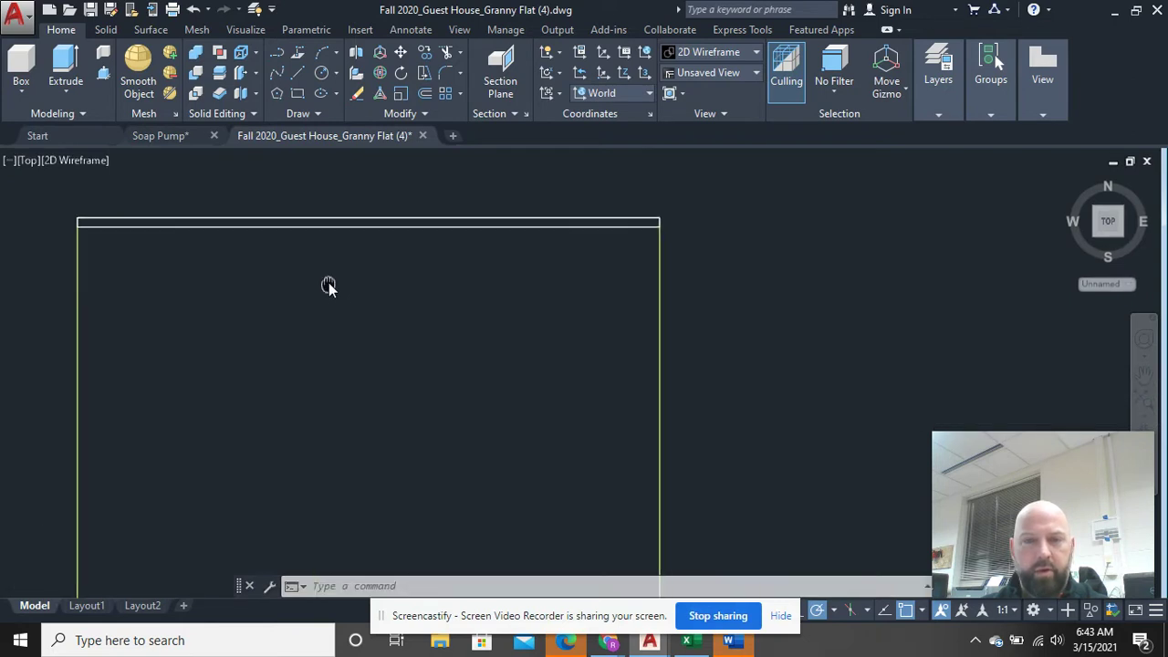
Draw a 4" thick right-hand wall outline with Polyline, from the top wall's lower-right corner down to the square's lower-right corner and back up.
{"action": "middle_click_drag", "start_coordinate": [405, 265], "coordinate": [412, 204]}
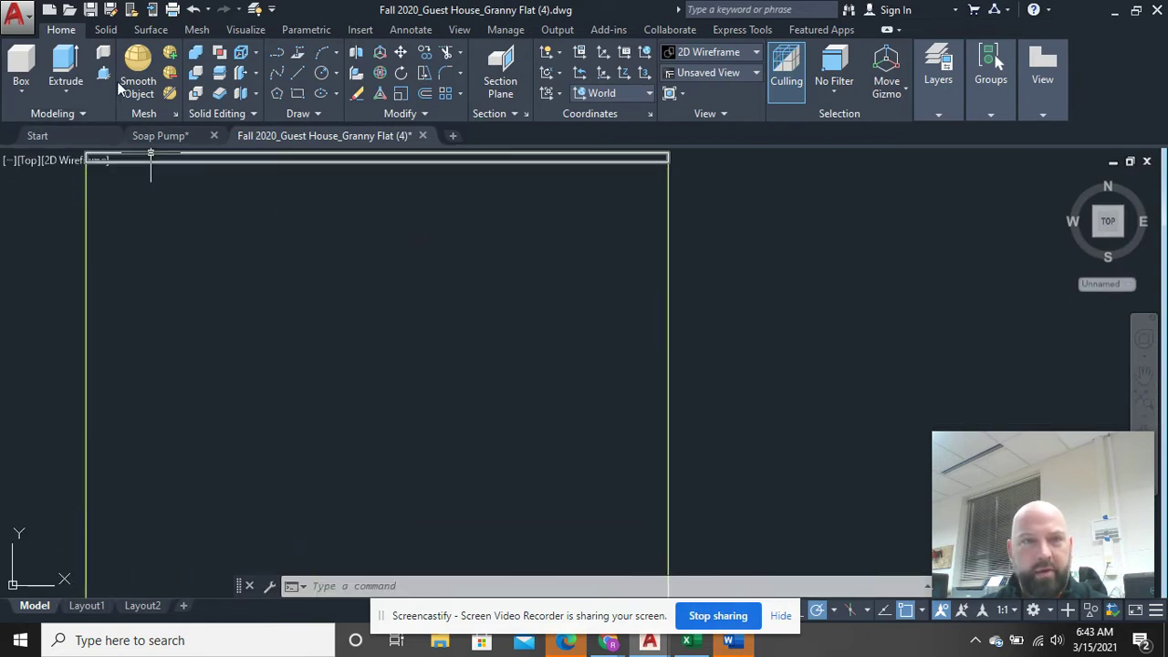
{"action": "left_click", "coordinate": [277, 73]}
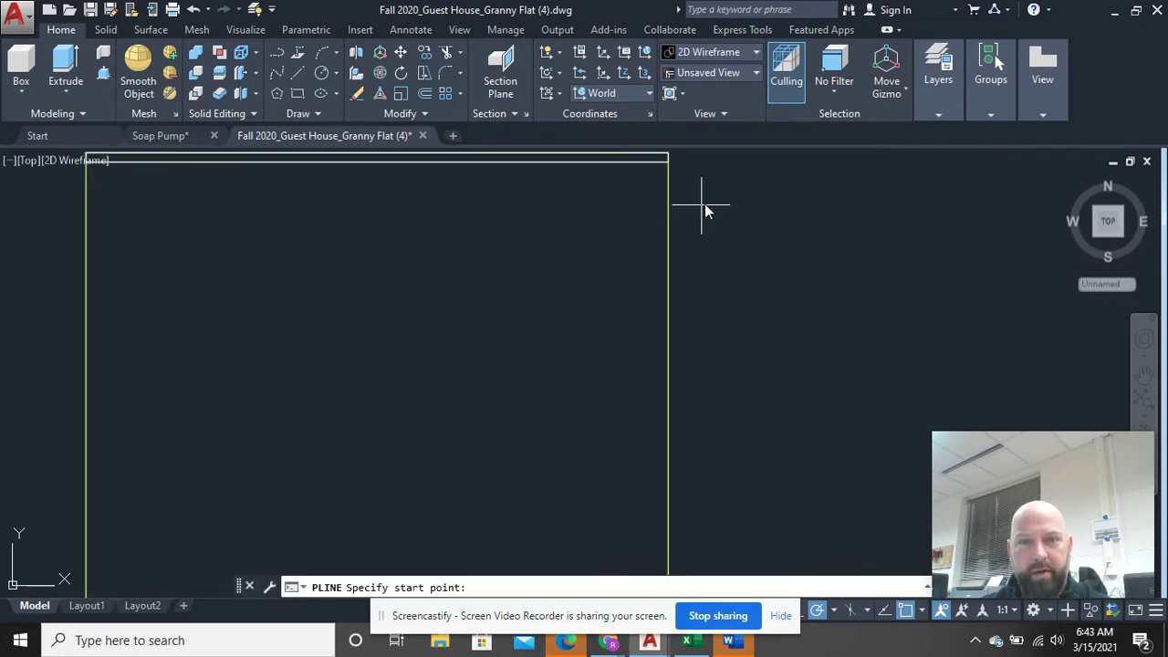
{"action": "left_click", "coordinate": [663, 165]}
{"action": "scroll", "coordinate": [737, 405], "scroll_direction": "down", "scroll_amount": 4}
{"action": "middle_click_drag", "start_coordinate": [719, 459], "coordinate": [688, 386]}
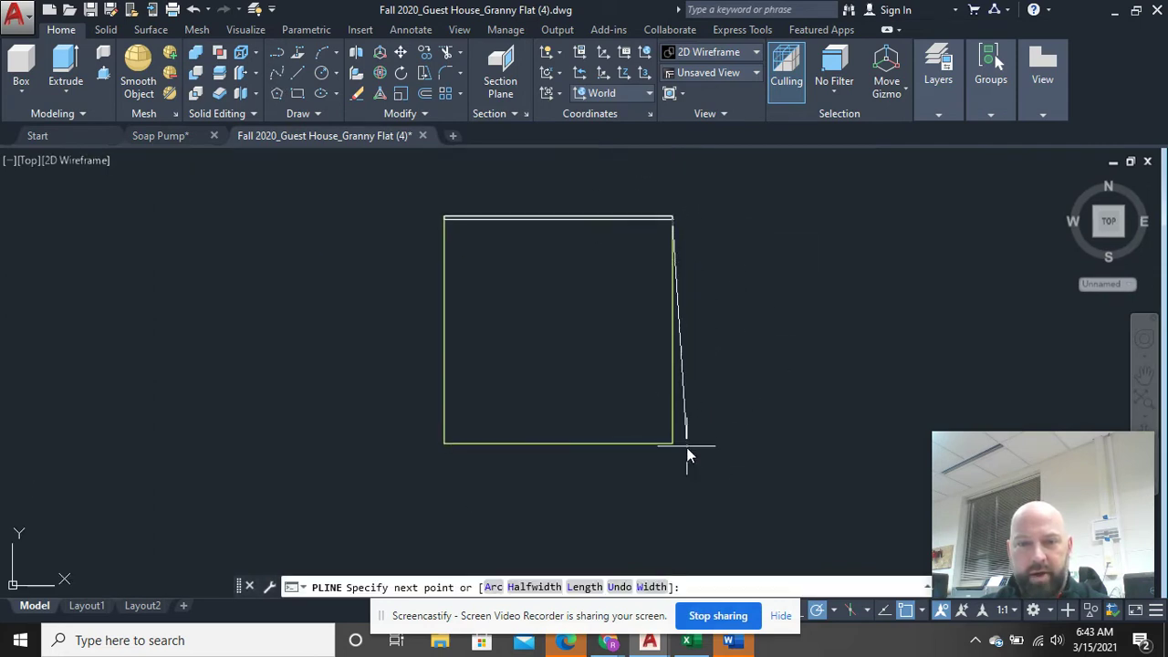
{"action": "scroll", "coordinate": [680, 465], "scroll_direction": "up", "scroll_amount": 6}
{"action": "left_click", "coordinate": [643, 365]}
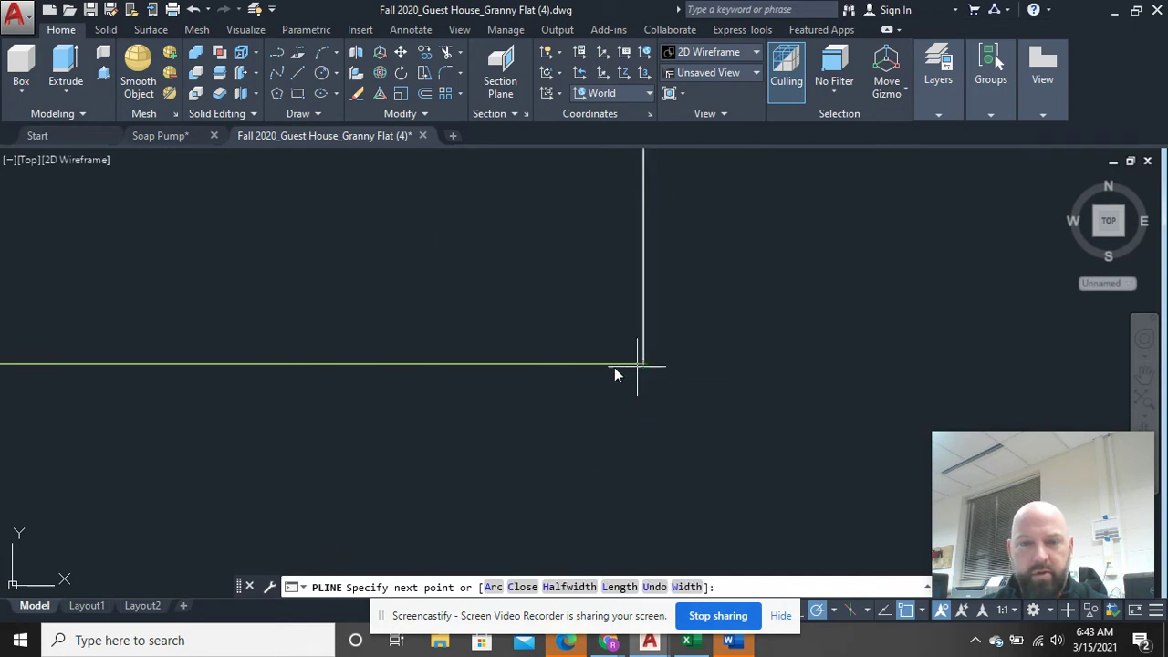
{"action": "type", "text": "4"}
{"action": "key", "text": "Return"}
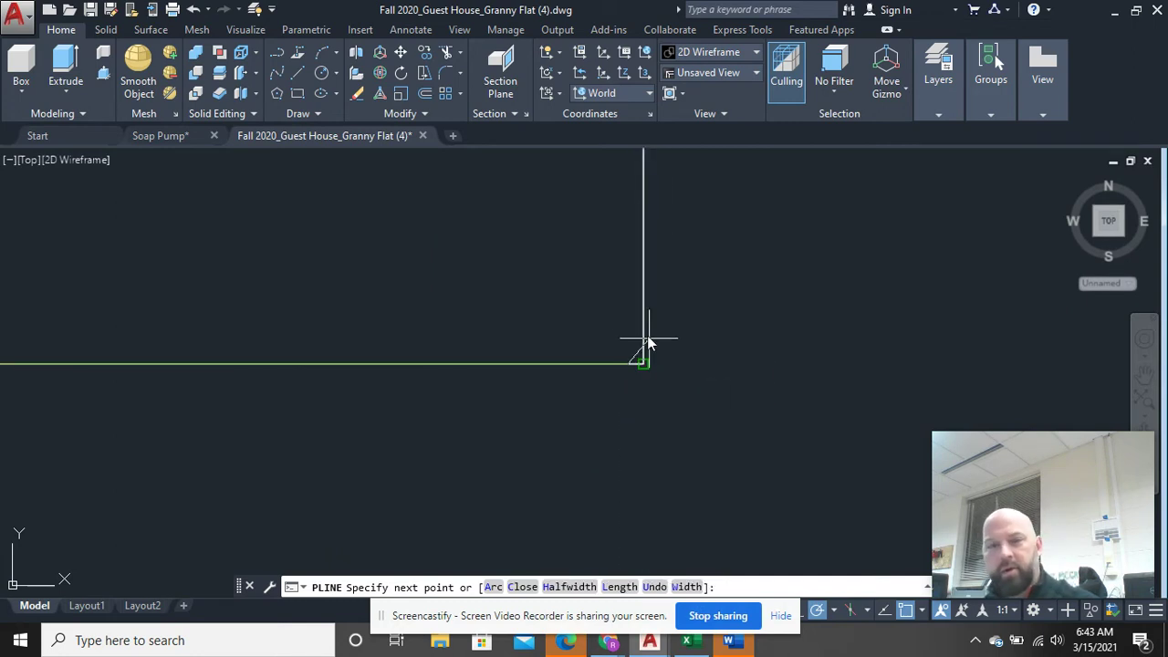
{"action": "scroll", "coordinate": [597, 282], "scroll_direction": "down", "scroll_amount": 4}
{"action": "mouse_move", "coordinate": [601, 281]}
{"action": "middle_mouse_down"}
{"action": "mouse_move", "coordinate": [697, 498]}
{"action": "mouse_move", "coordinate": [727, 451]}
{"action": "middle_mouse_up"}
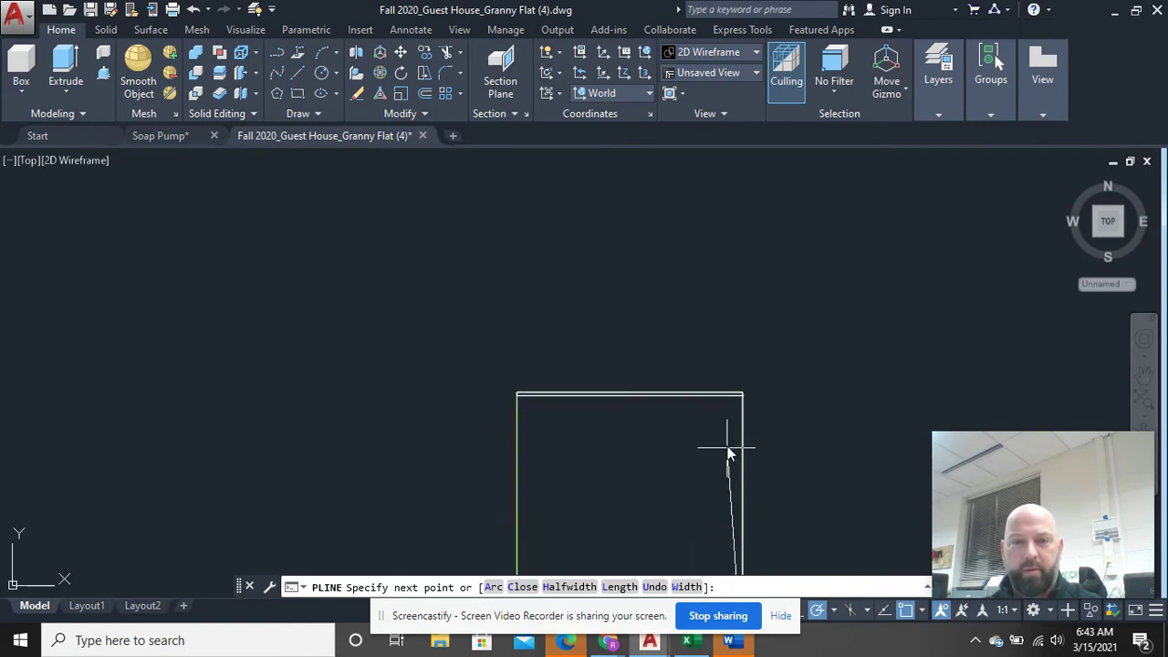
{"action": "scroll", "coordinate": [742, 411], "scroll_direction": "up", "scroll_amount": 6}
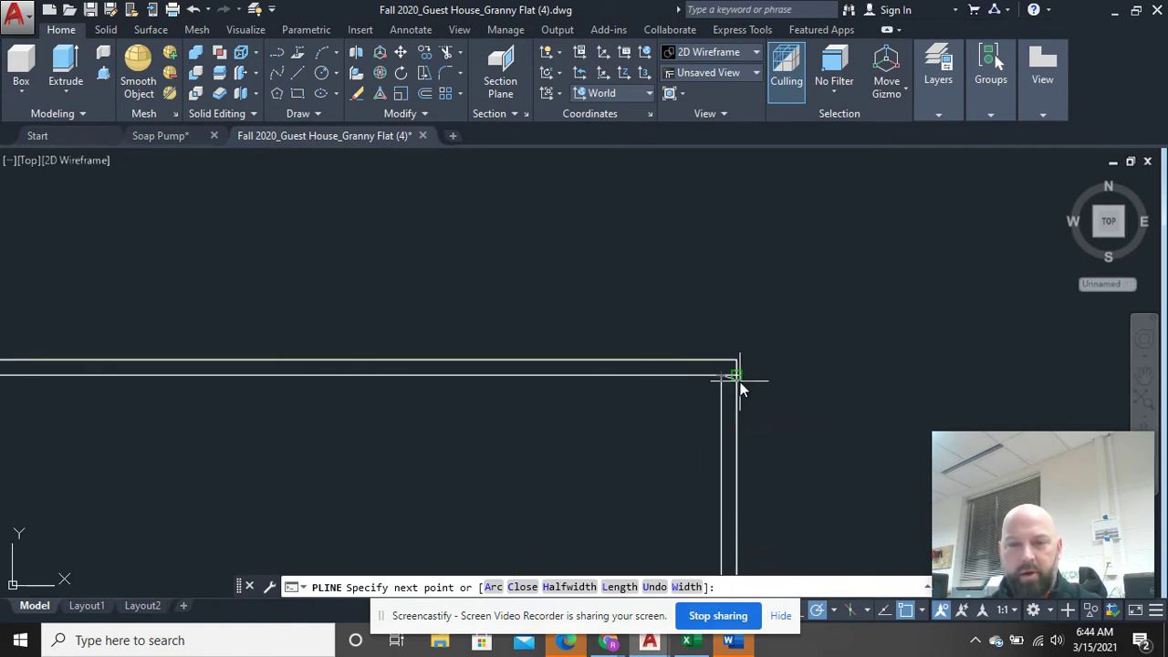
{"action": "right_click", "coordinate": [717, 290]}
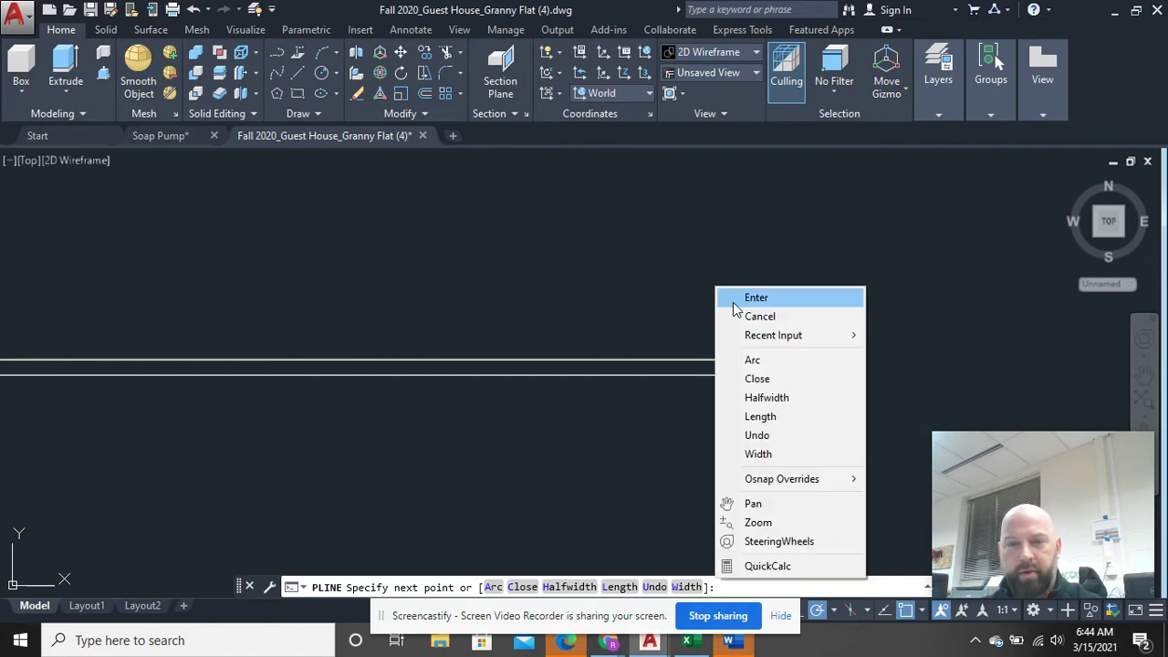
{"action": "left_click", "coordinate": [743, 298]}
Make Construction the current layer.
{"action": "scroll", "coordinate": [757, 383], "scroll_direction": "down", "scroll_amount": 5}
{"action": "mouse_move", "coordinate": [763, 394]}
{"action": "middle_mouse_down"}
{"action": "mouse_move", "coordinate": [764, 375]}
{"action": "mouse_move", "coordinate": [617, 261]}
{"action": "middle_mouse_up"}
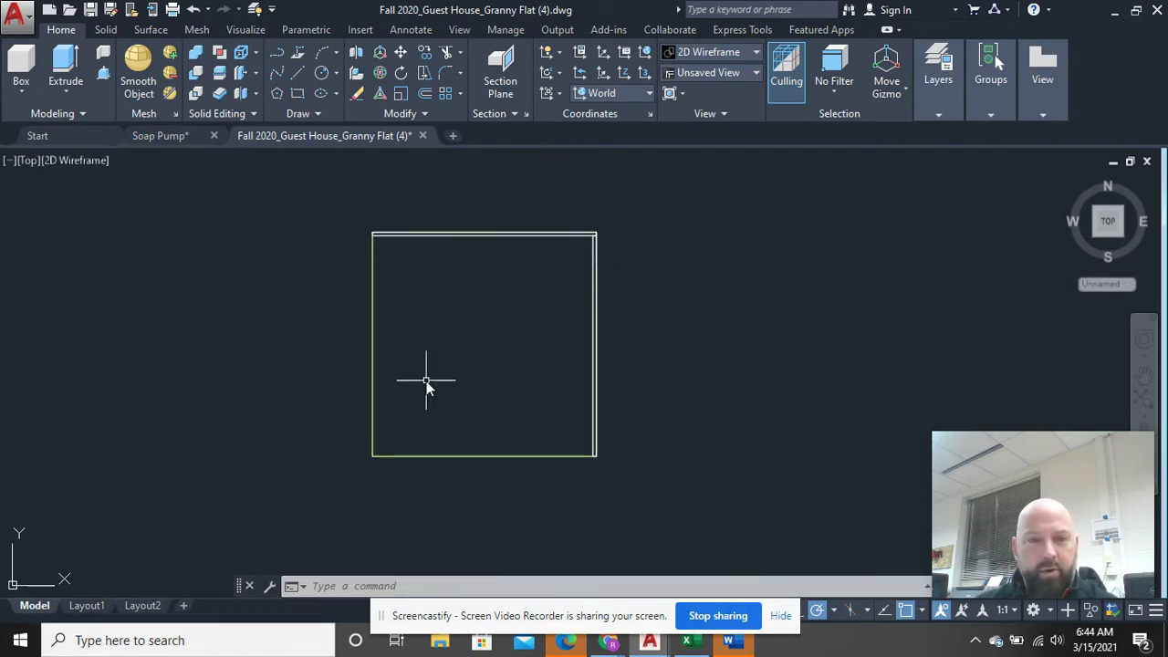
{"action": "scroll", "coordinate": [384, 389], "scroll_direction": "up", "scroll_amount": 2}
{"action": "middle_click_drag", "start_coordinate": [477, 286], "coordinate": [530, 480]}
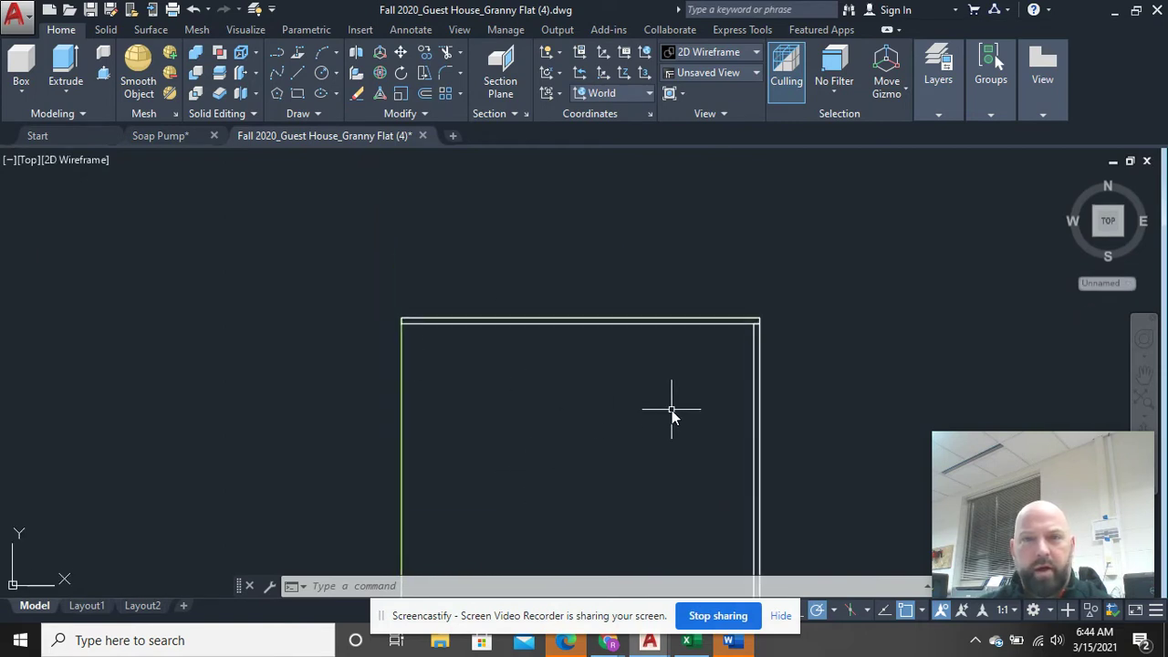
{"action": "mouse_move", "coordinate": [995, 96]}
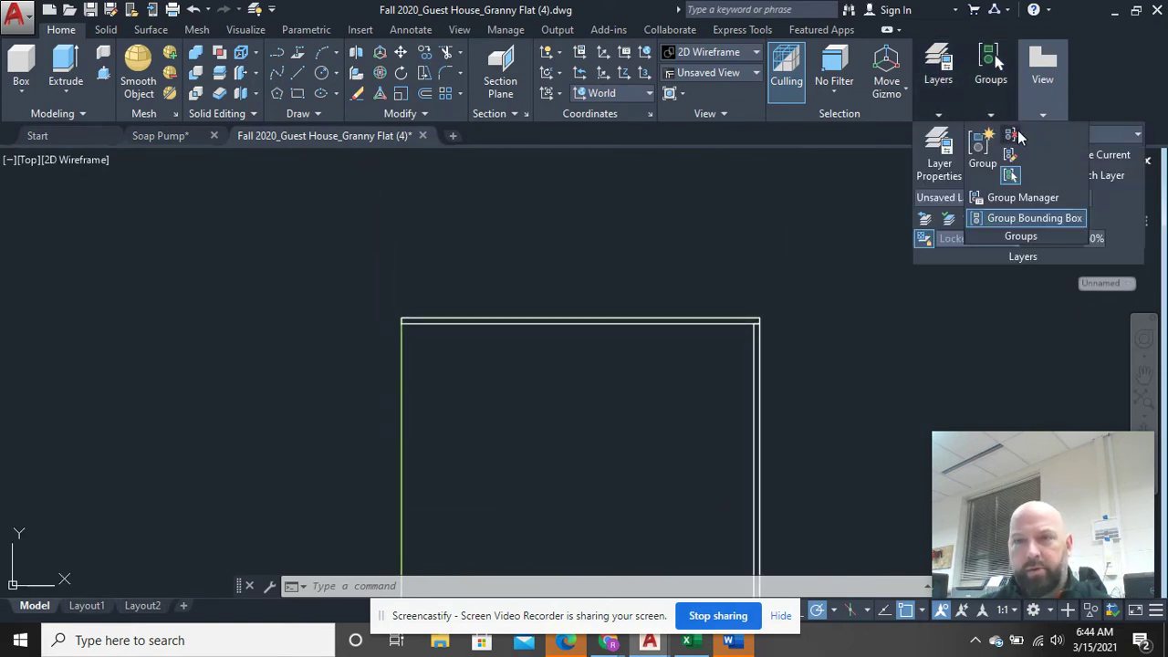
{"action": "left_click", "coordinate": [1115, 133]}
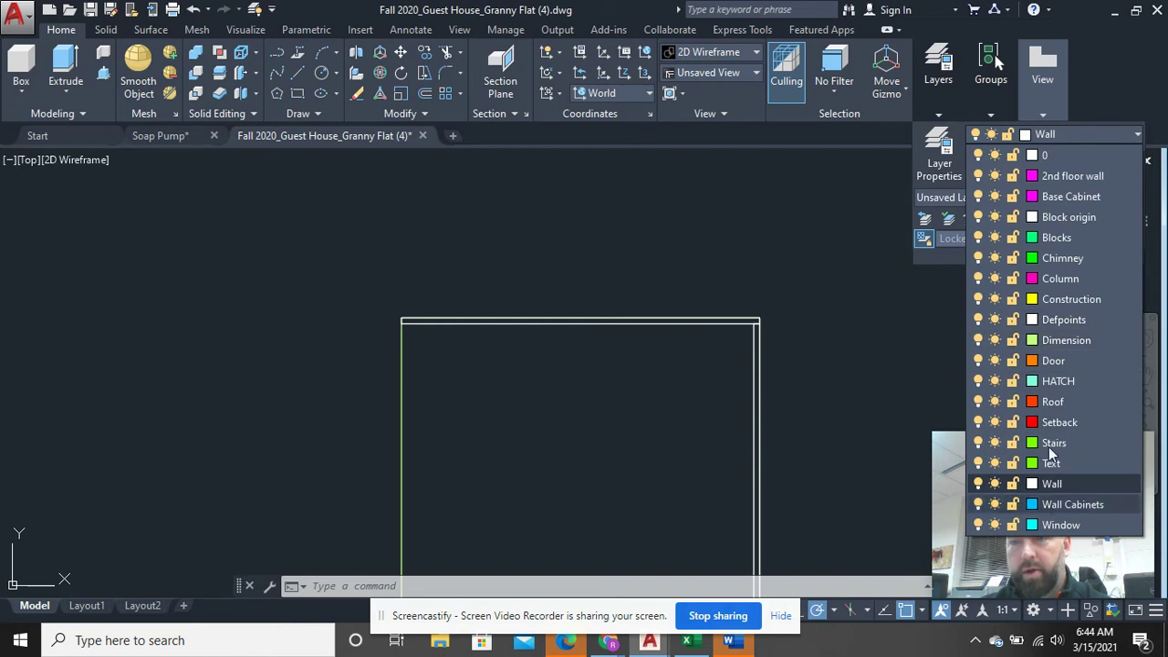
{"action": "left_click", "coordinate": [1060, 297]}
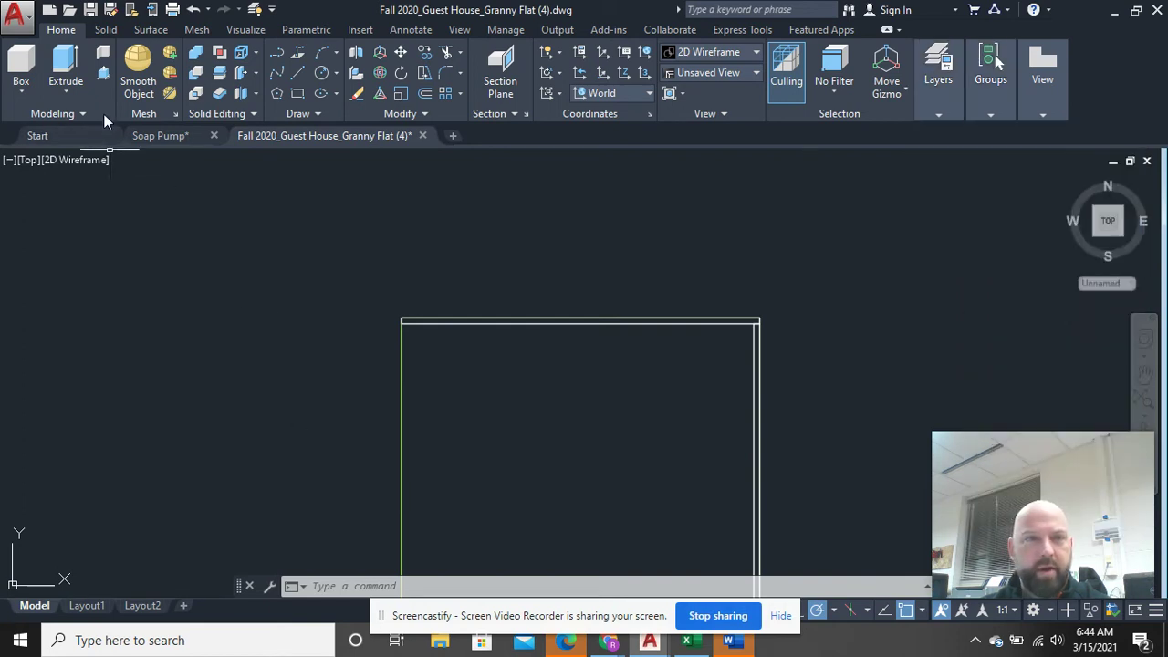
Draw a short construction line straight down from the midpoint of the top wall's inner edge.
{"action": "left_click", "coordinate": [298, 72]}
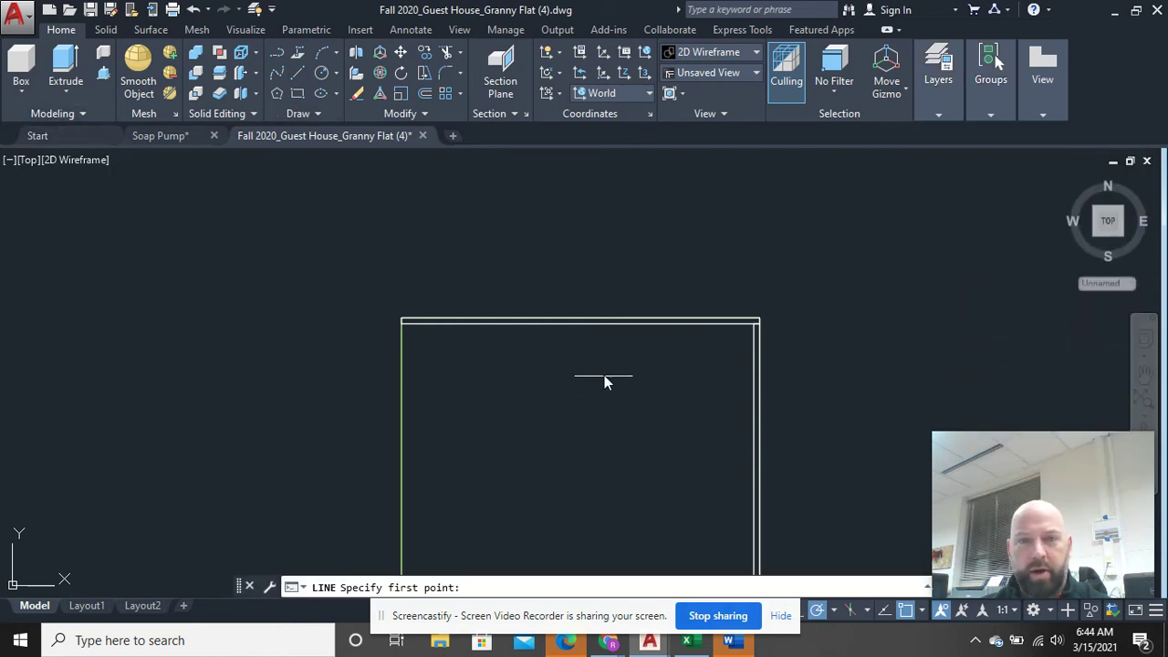
{"action": "left_click", "coordinate": [581, 325]}
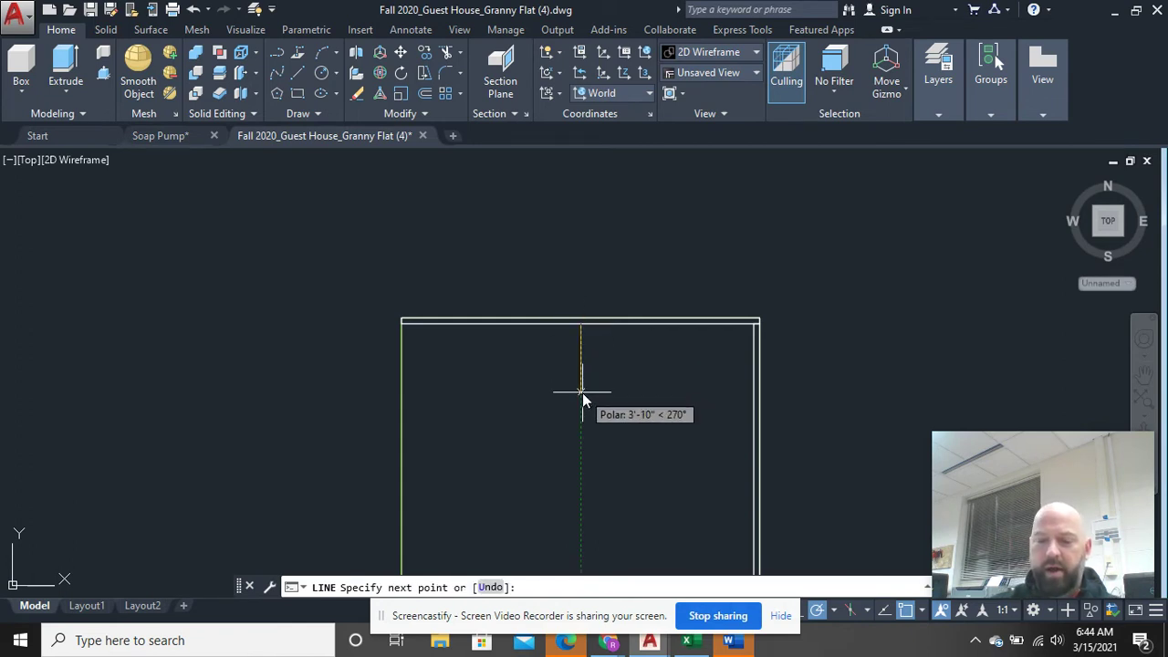
{"action": "type", "text": "46"}
{"action": "key", "text": "Return"}
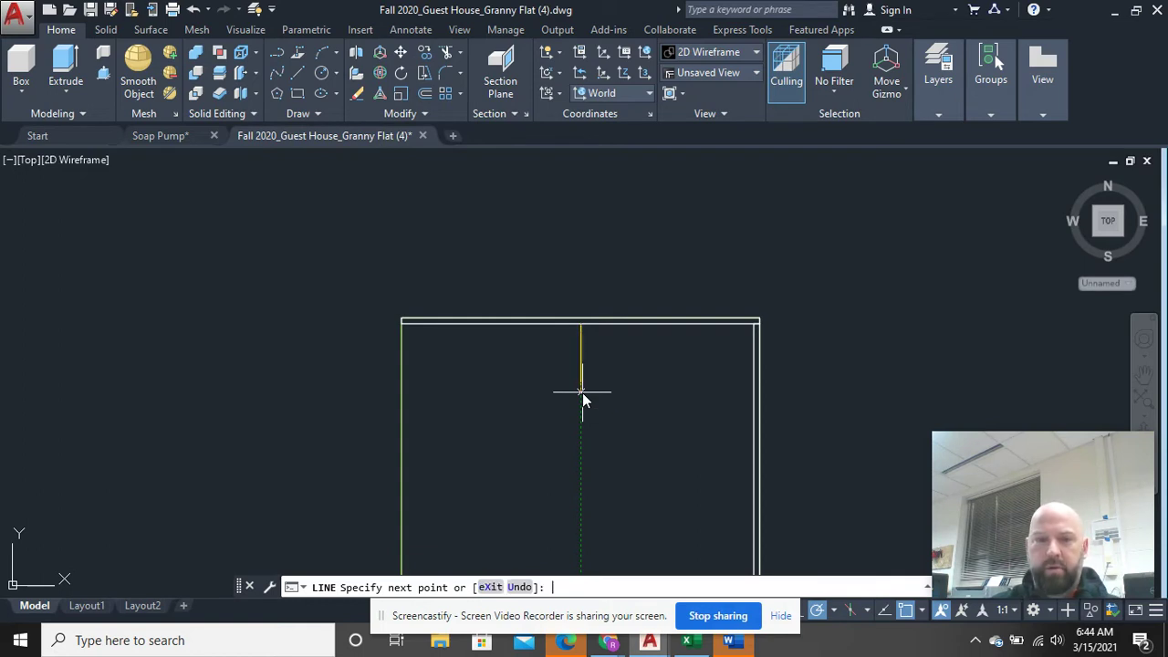
{"action": "right_click", "coordinate": [830, 247]}
{"action": "left_click", "coordinate": [867, 257]}
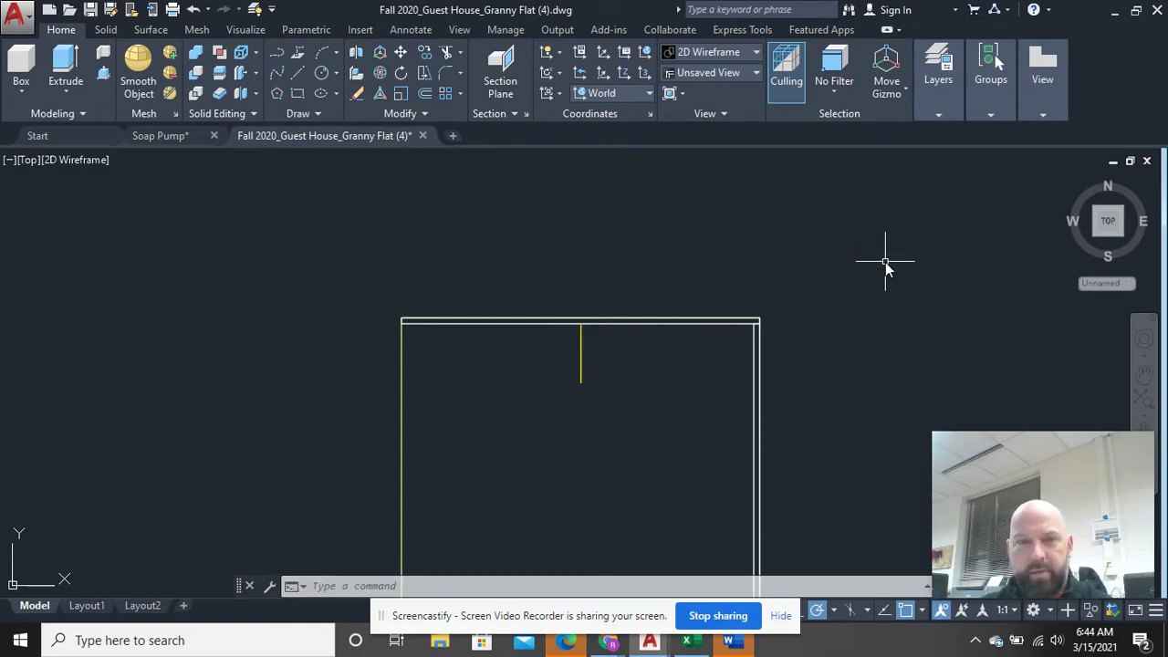
Draw a 36" wide rectangle in the empty space above the top wall.
{"action": "left_click", "coordinate": [297, 94]}
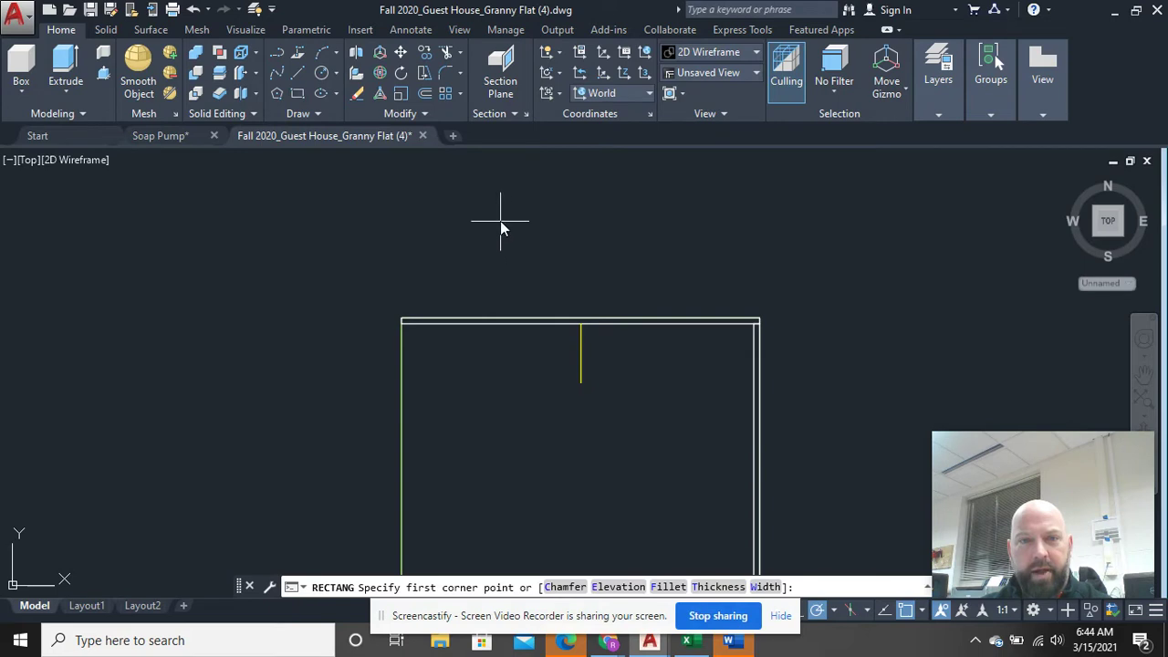
{"action": "left_click", "coordinate": [502, 217]}
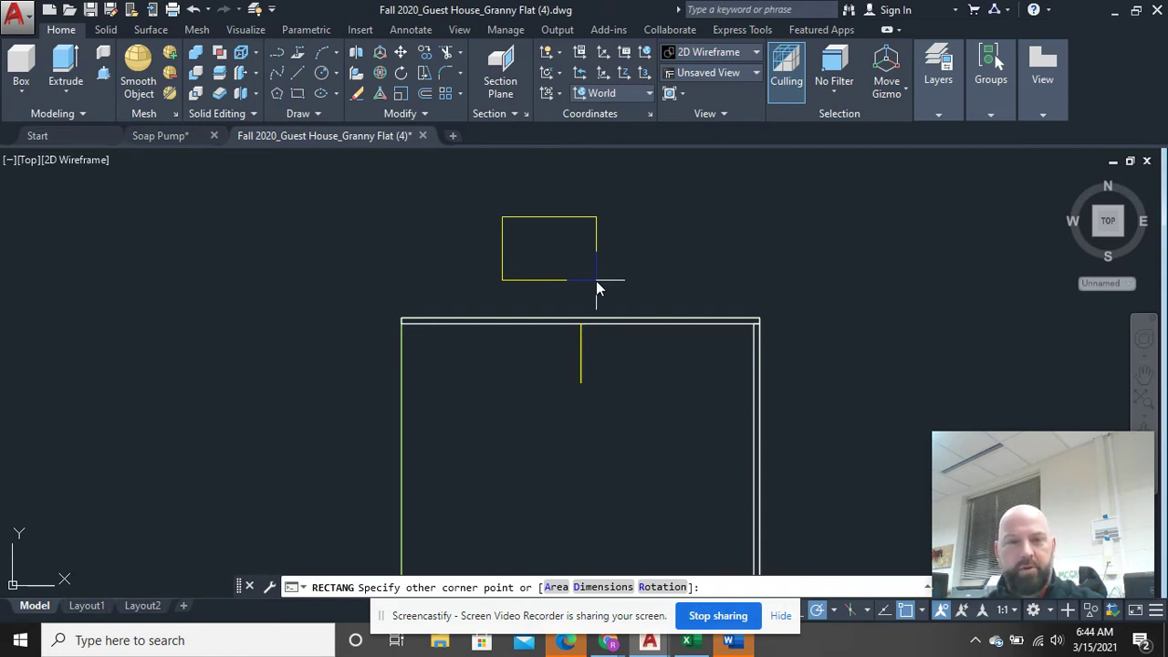
{"action": "type", "text": "#"}
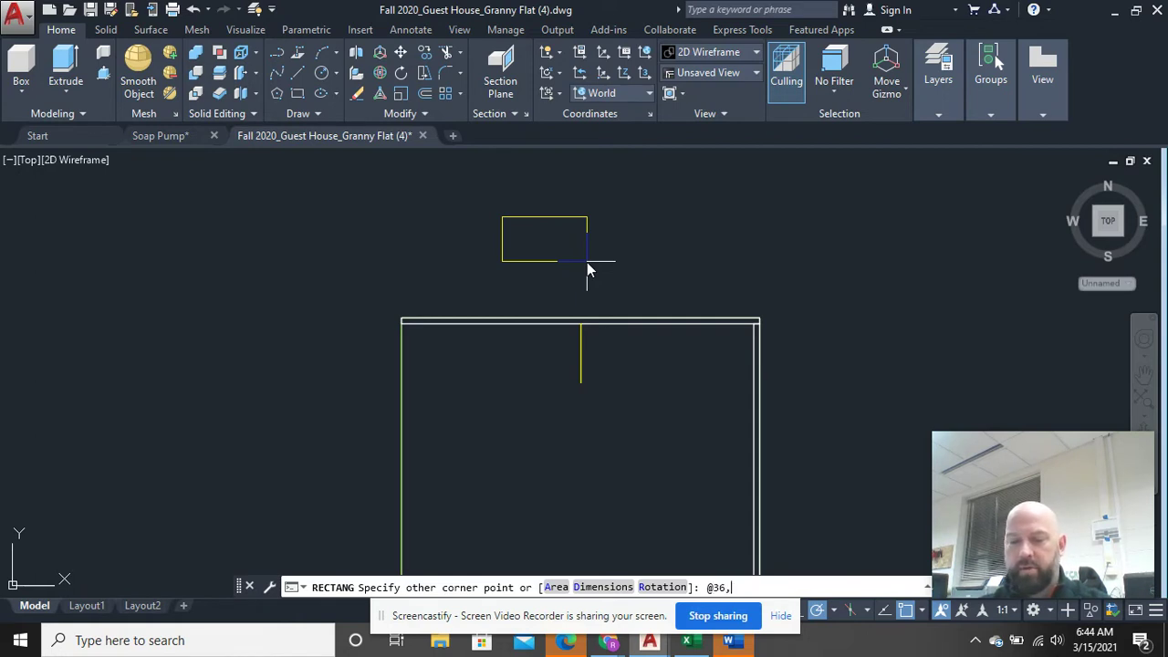
{"action": "key", "text": "Return"}
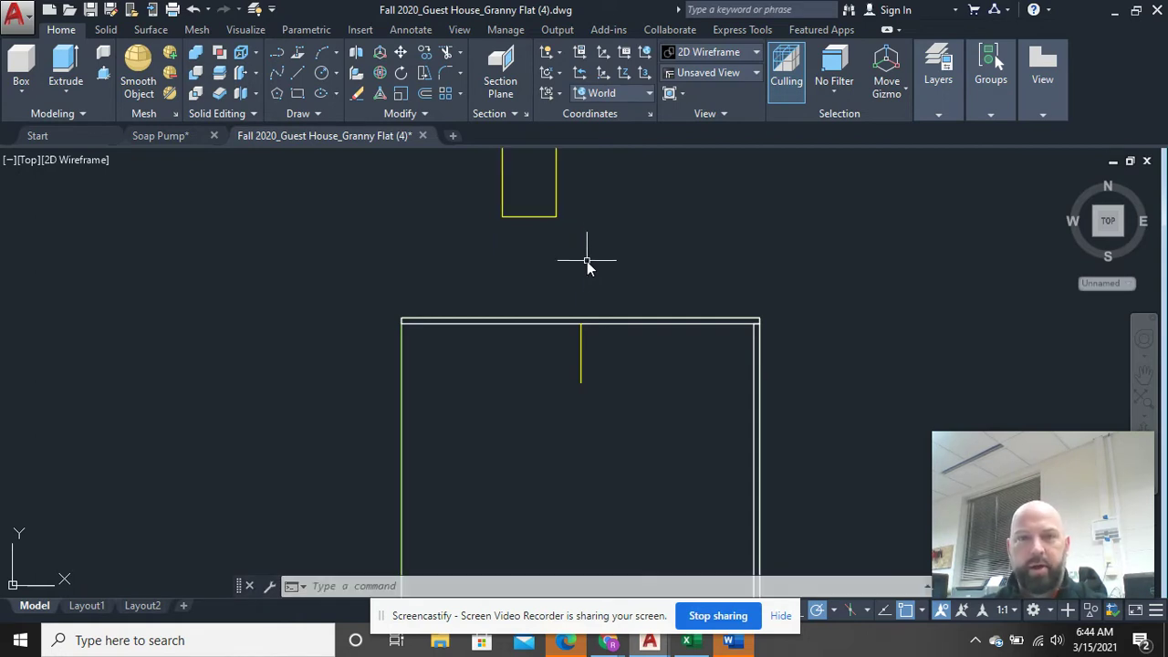
Move the yellow rectangle by the midpoint of its upper edge to the lower end of the construction line.
{"action": "left_click", "coordinate": [586, 262]}
{"action": "left_click", "coordinate": [520, 195]}
{"action": "right_click", "coordinate": [736, 214]}
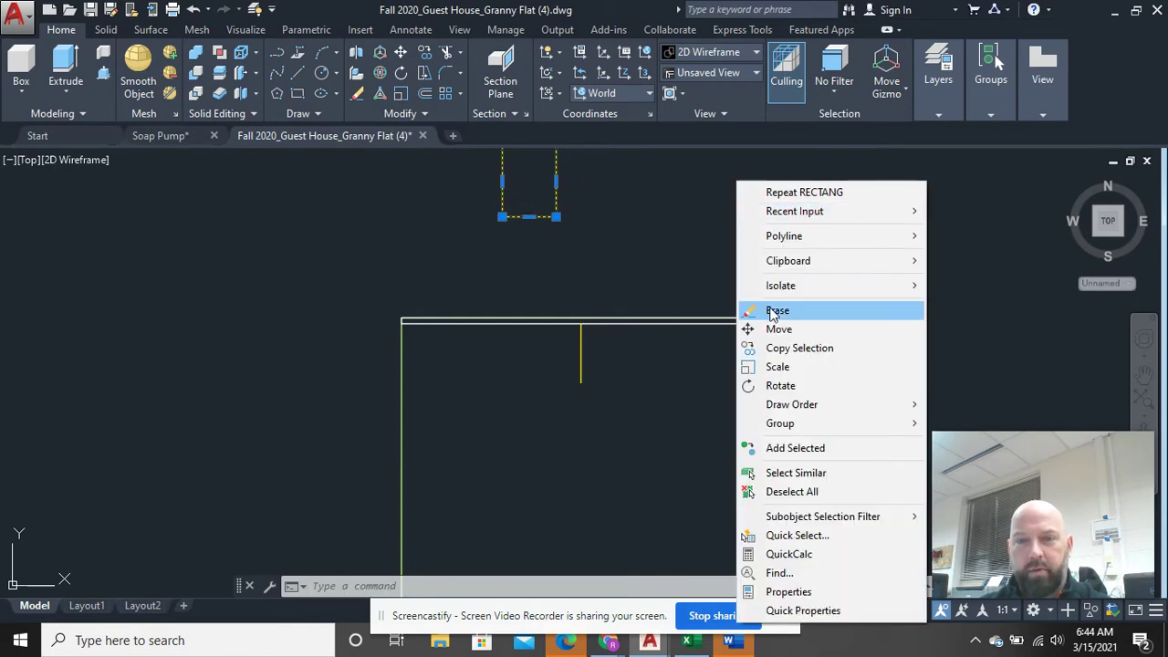
{"action": "left_click", "coordinate": [772, 328]}
{"action": "middle_click_drag", "start_coordinate": [722, 232], "coordinate": [720, 328]}
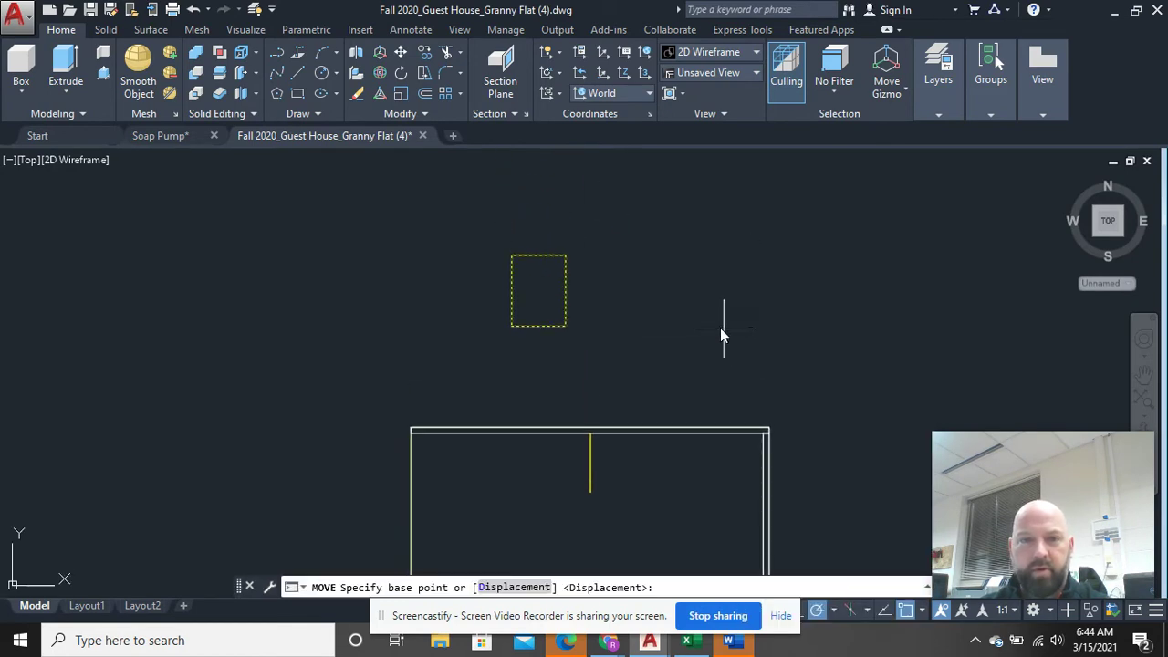
{"action": "left_click", "coordinate": [539, 259]}
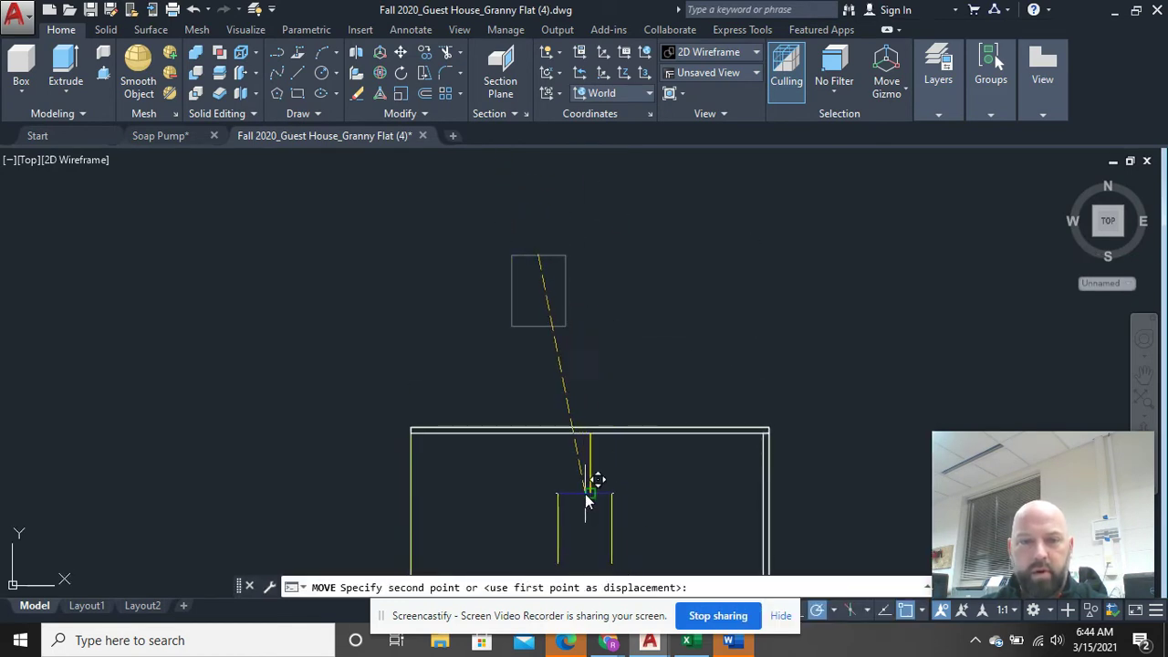
{"action": "left_click", "coordinate": [586, 493]}
Switch the model to the SW Isometric view.
{"action": "scroll", "coordinate": [700, 445], "scroll_direction": "down", "scroll_amount": 6}
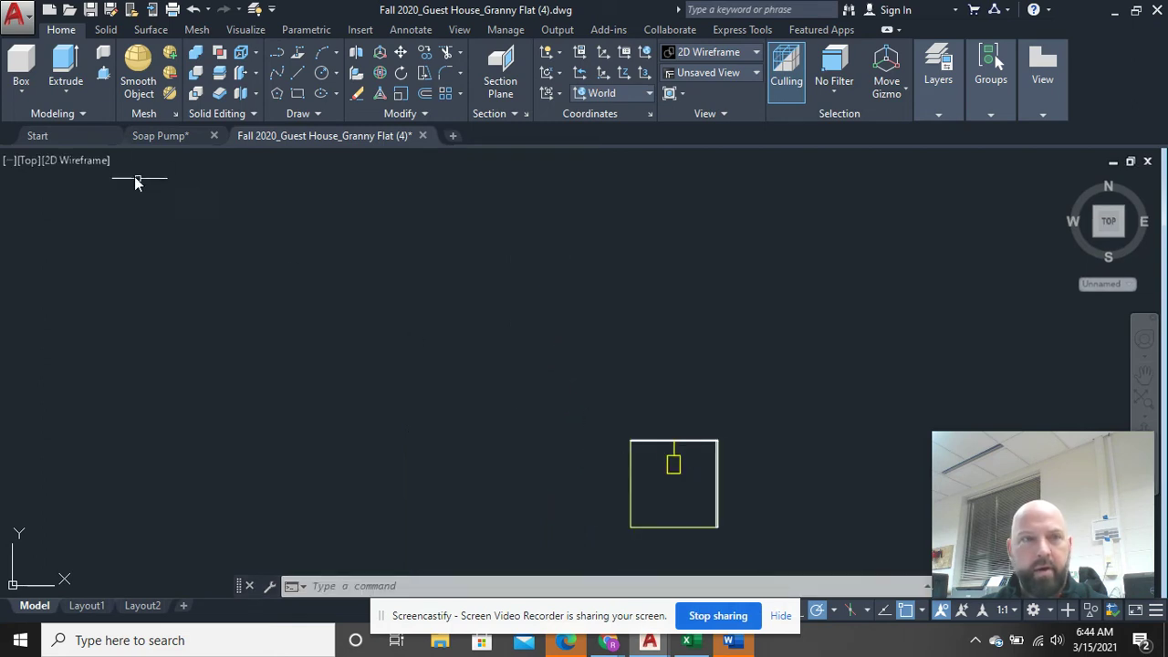
{"action": "left_click", "coordinate": [28, 160]}
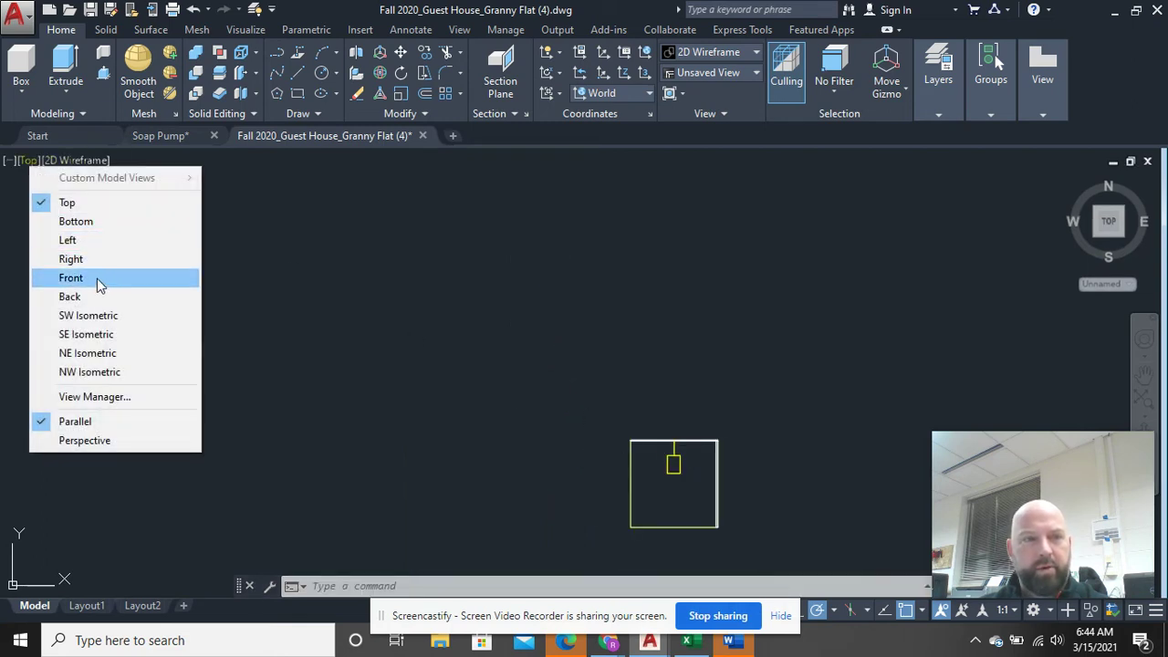
{"action": "left_click", "coordinate": [91, 315]}
{"action": "scroll", "coordinate": [495, 412], "scroll_direction": "down", "scroll_amount": 3}
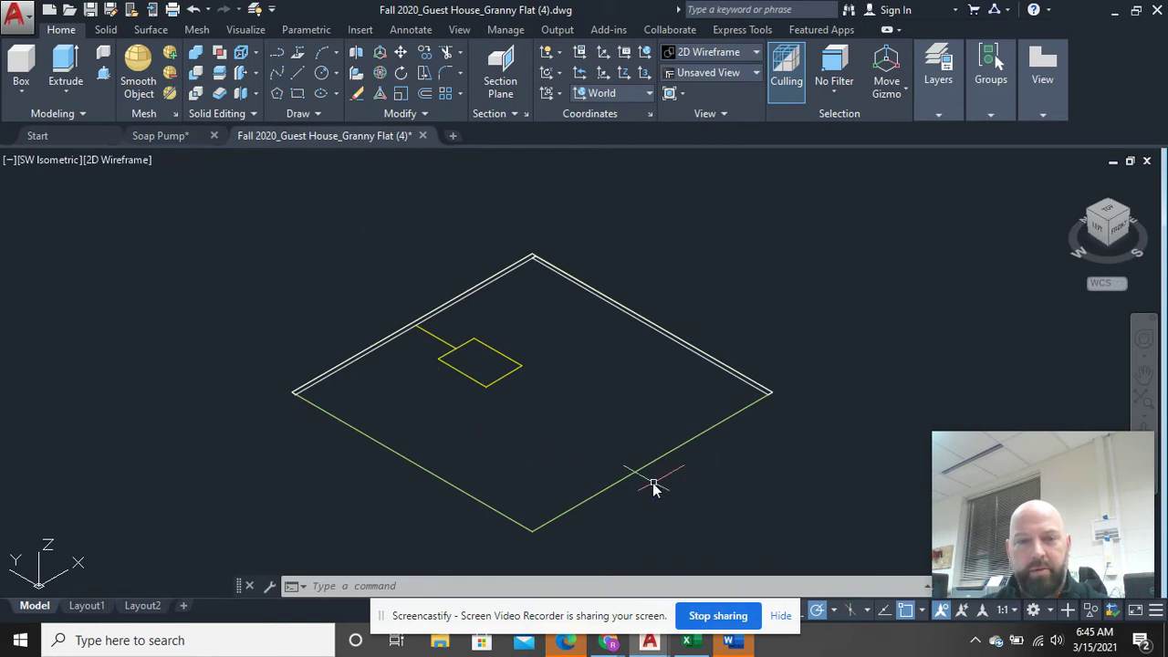
{"action": "middle_click_drag", "start_coordinate": [653, 488], "coordinate": [638, 438]}
Extrude the room's outer floor outline by -4 to form a slab beneath the walls.
{"action": "scroll", "coordinate": [644, 451], "scroll_direction": "up", "scroll_amount": 4}
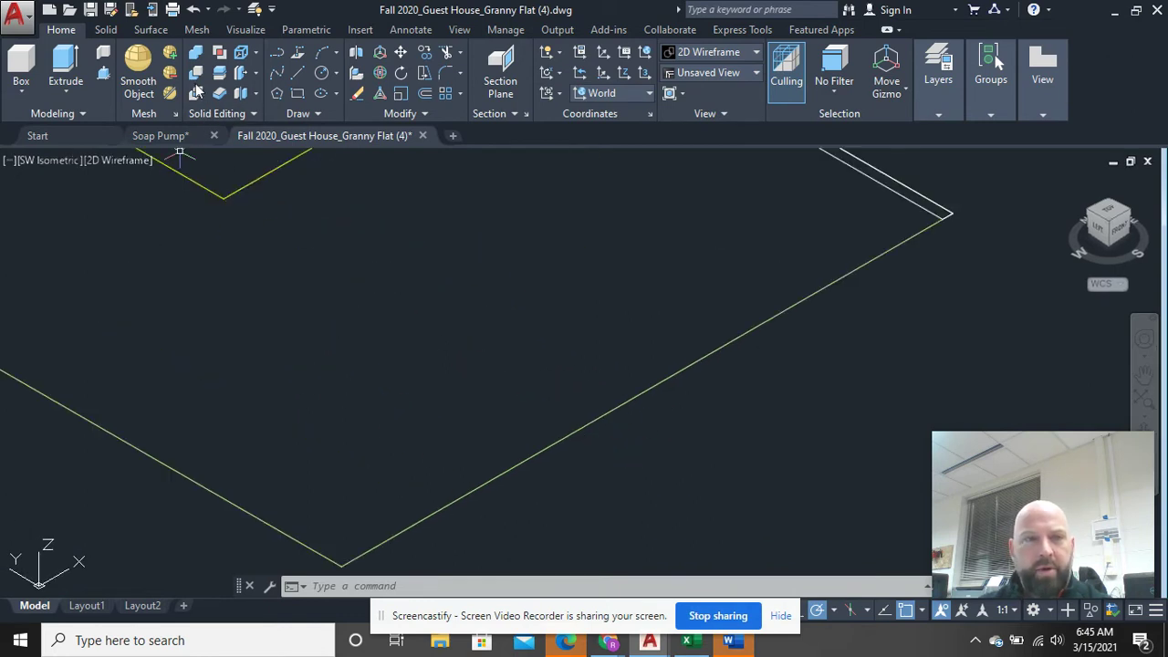
{"action": "left_click", "coordinate": [66, 68]}
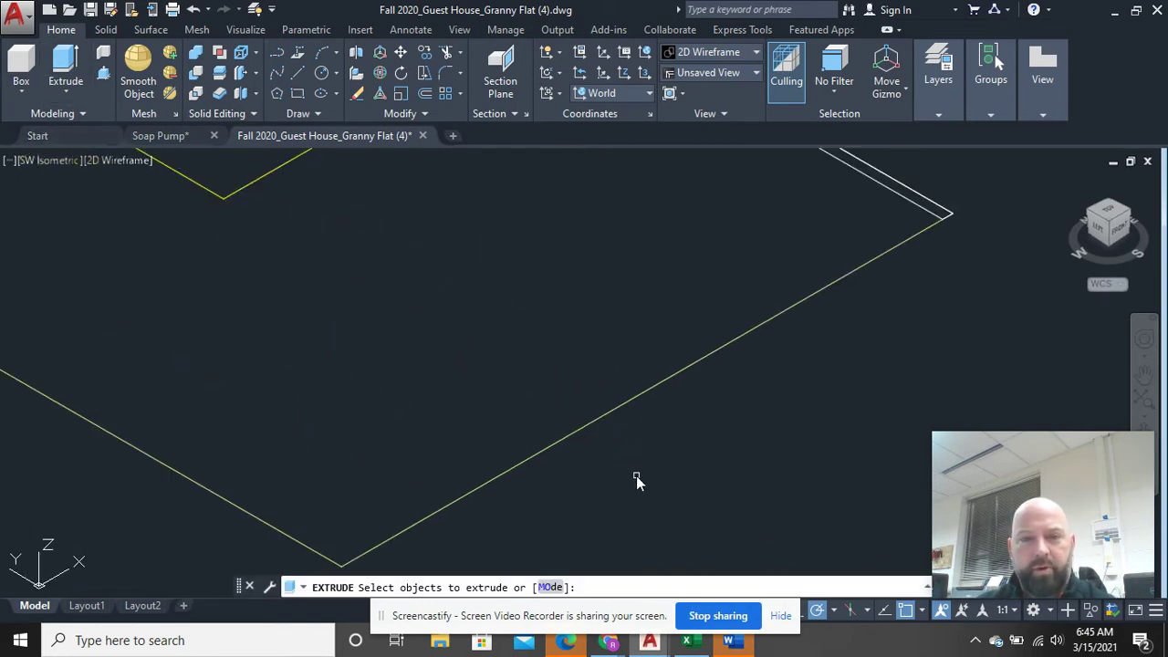
{"action": "left_click", "coordinate": [655, 387]}
{"action": "right_click", "coordinate": [655, 387]}
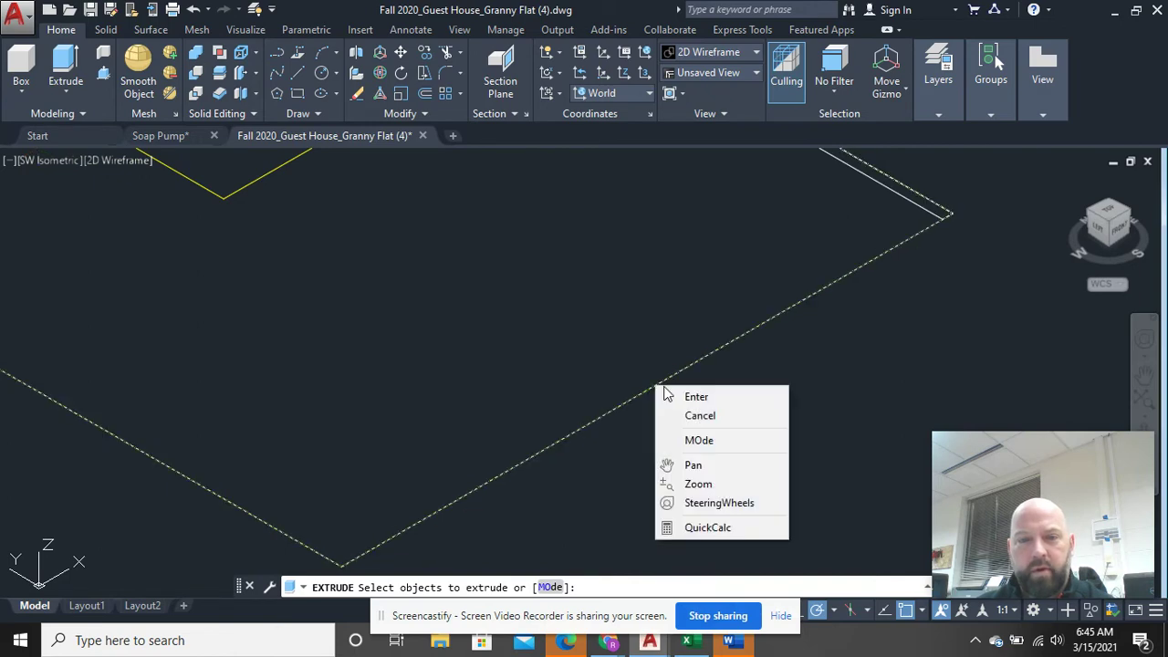
{"action": "left_click", "coordinate": [672, 399]}
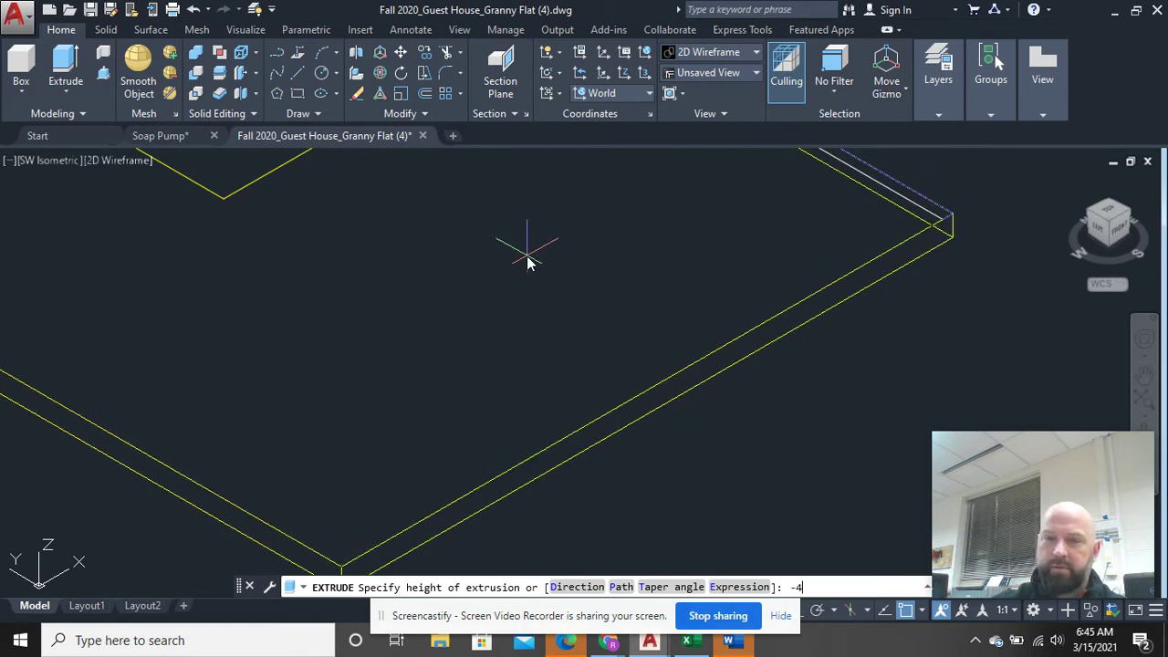
{"action": "key", "text": "Return"}
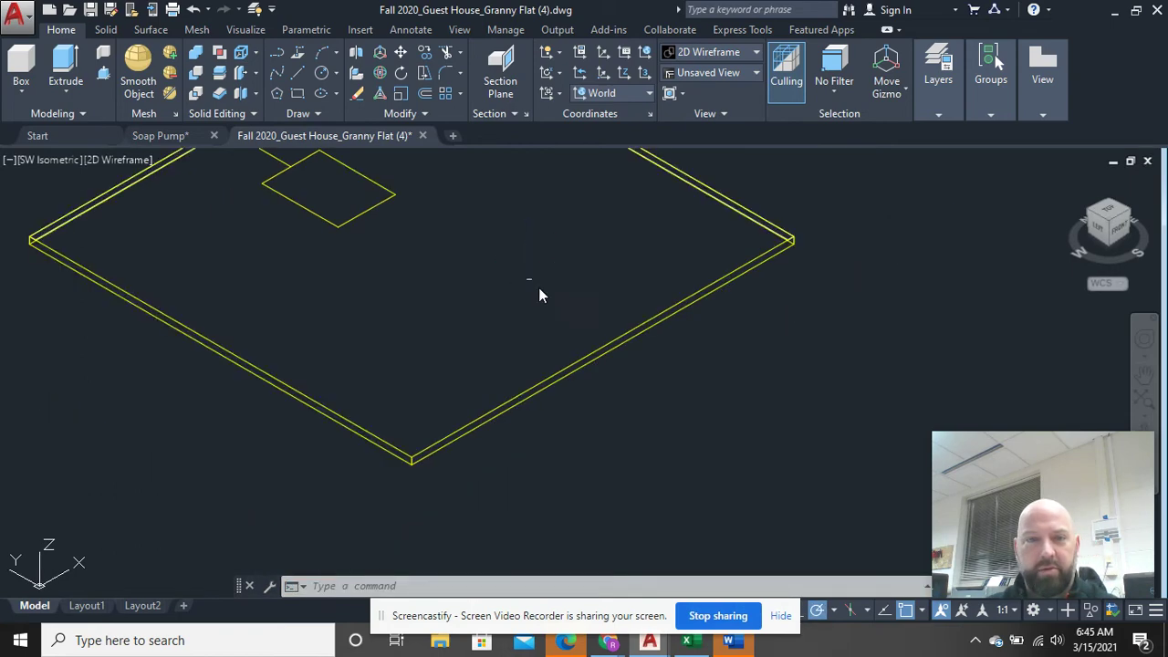
Turn off the current Construction layer to hide the slab and the opening rectangle.
{"action": "middle_click_drag", "start_coordinate": [536, 287], "coordinate": [621, 384]}
{"action": "middle_click_drag", "start_coordinate": [308, 267], "coordinate": [359, 337]}
{"action": "scroll", "coordinate": [438, 257], "scroll_direction": "up", "scroll_amount": 2}
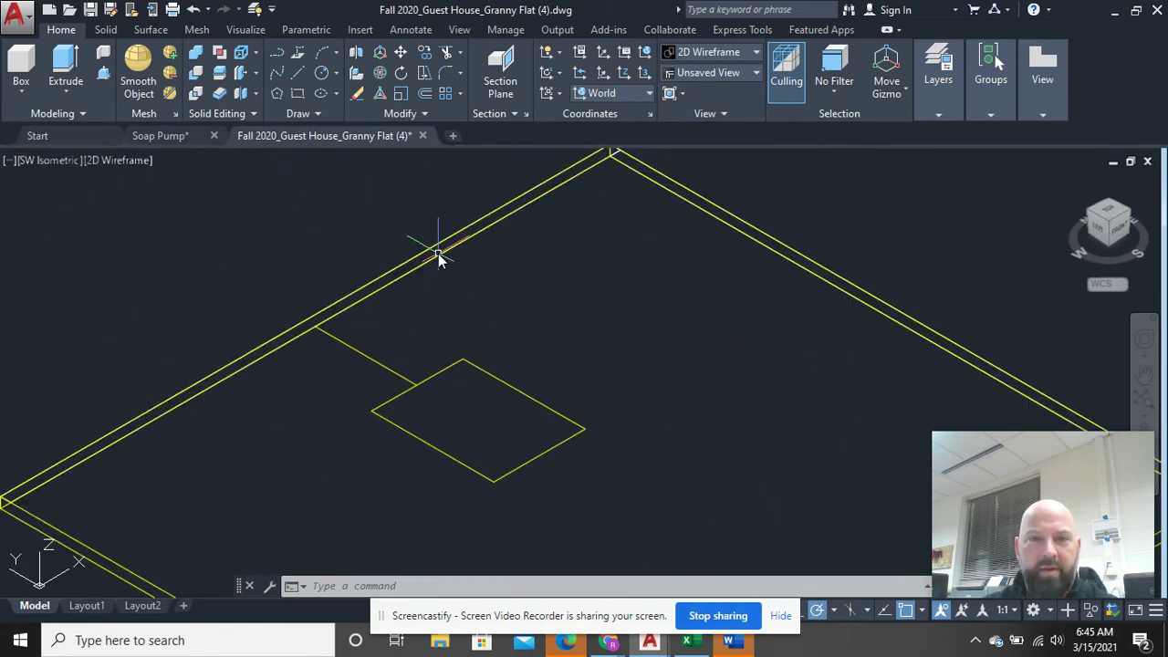
{"action": "middle_click_drag", "start_coordinate": [590, 227], "coordinate": [490, 285]}
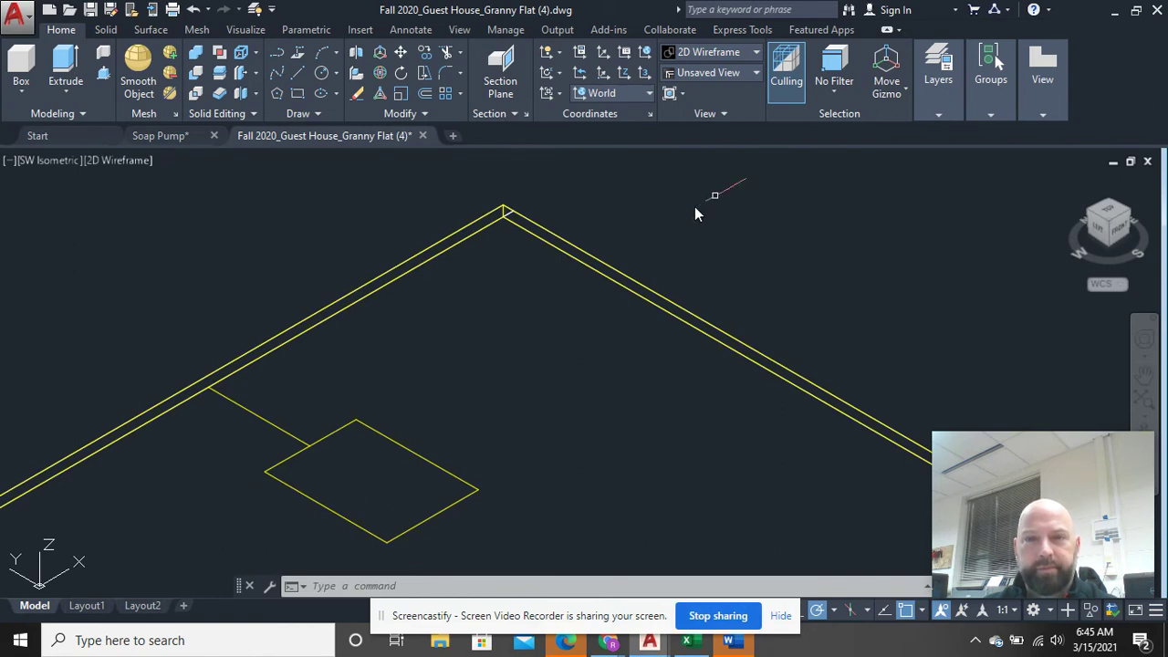
{"action": "scroll", "coordinate": [498, 246], "scroll_direction": "up", "scroll_amount": 3}
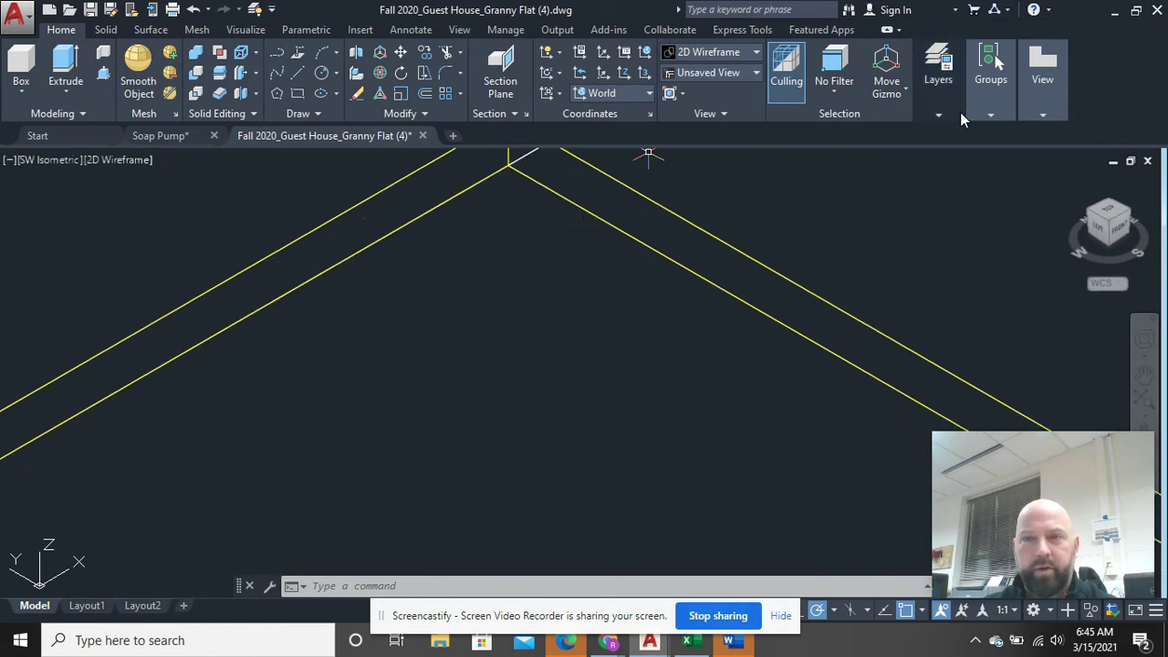
{"action": "mouse_move", "coordinate": [949, 110]}
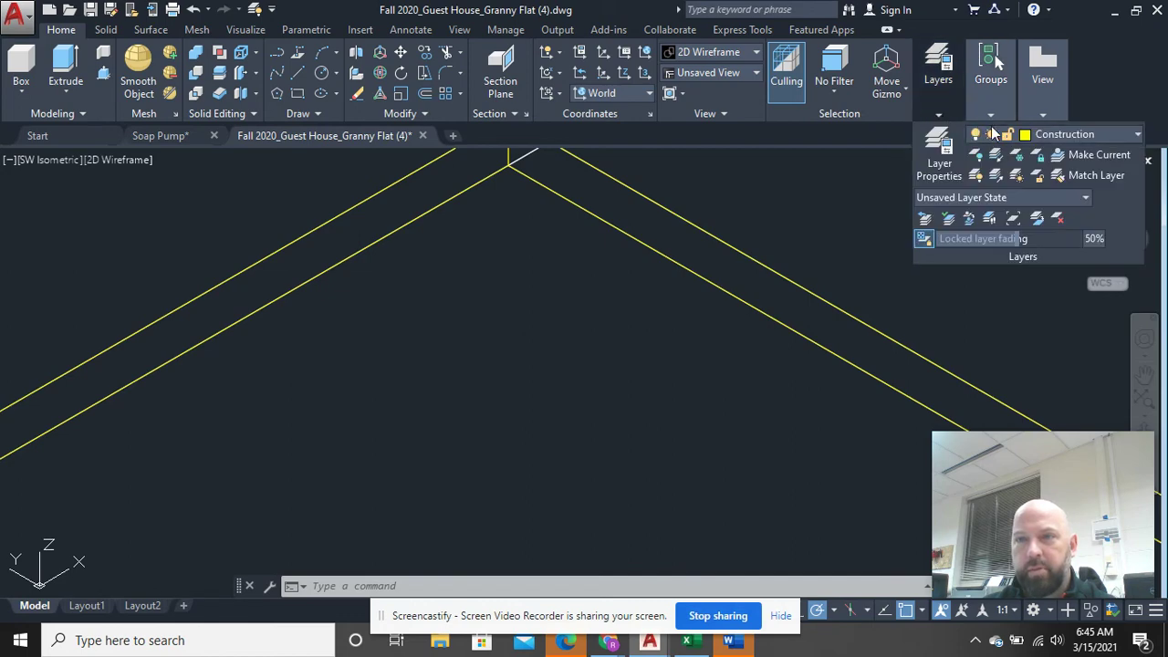
{"action": "left_click", "coordinate": [1045, 135]}
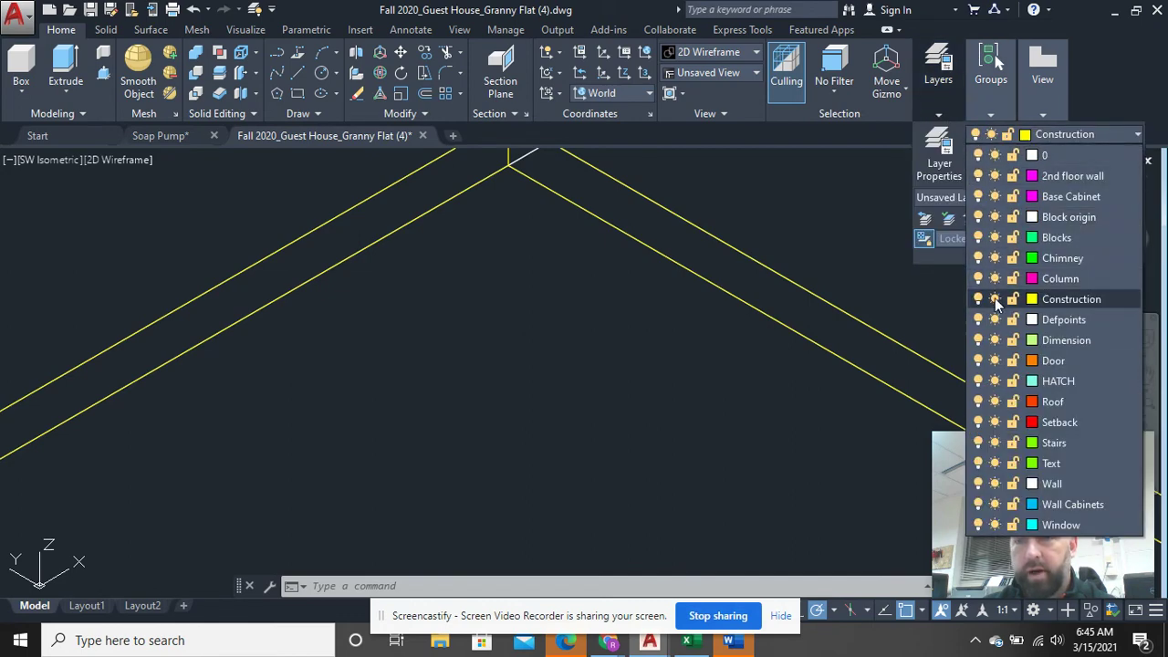
{"action": "left_click", "coordinate": [981, 301]}
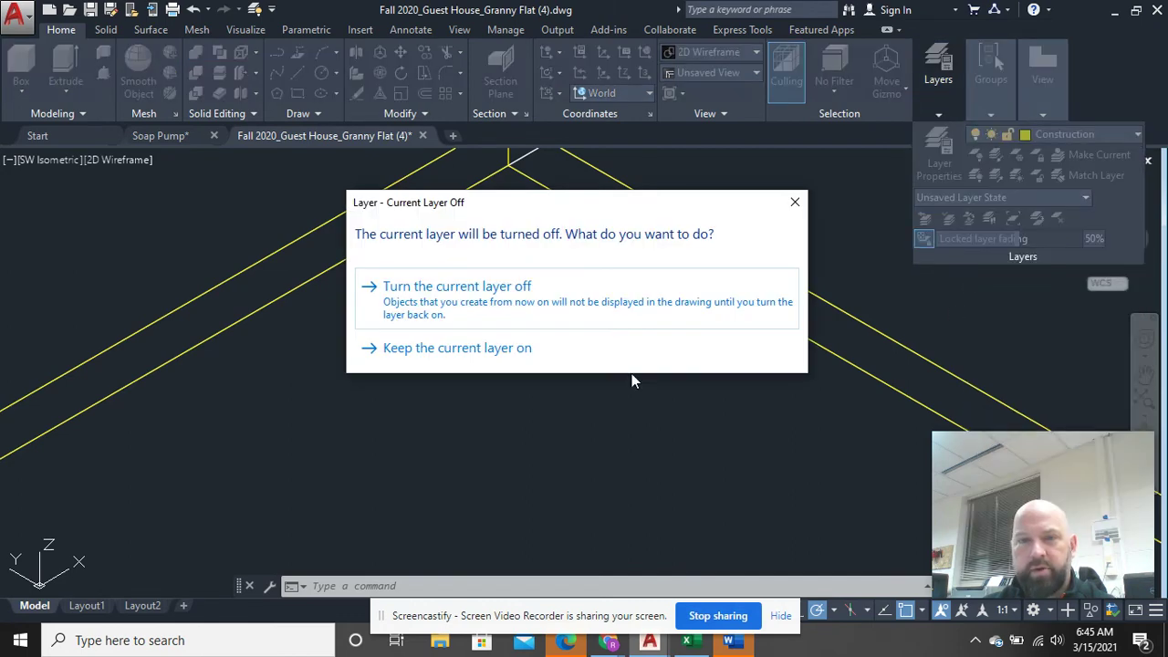
{"action": "left_click", "coordinate": [558, 308]}
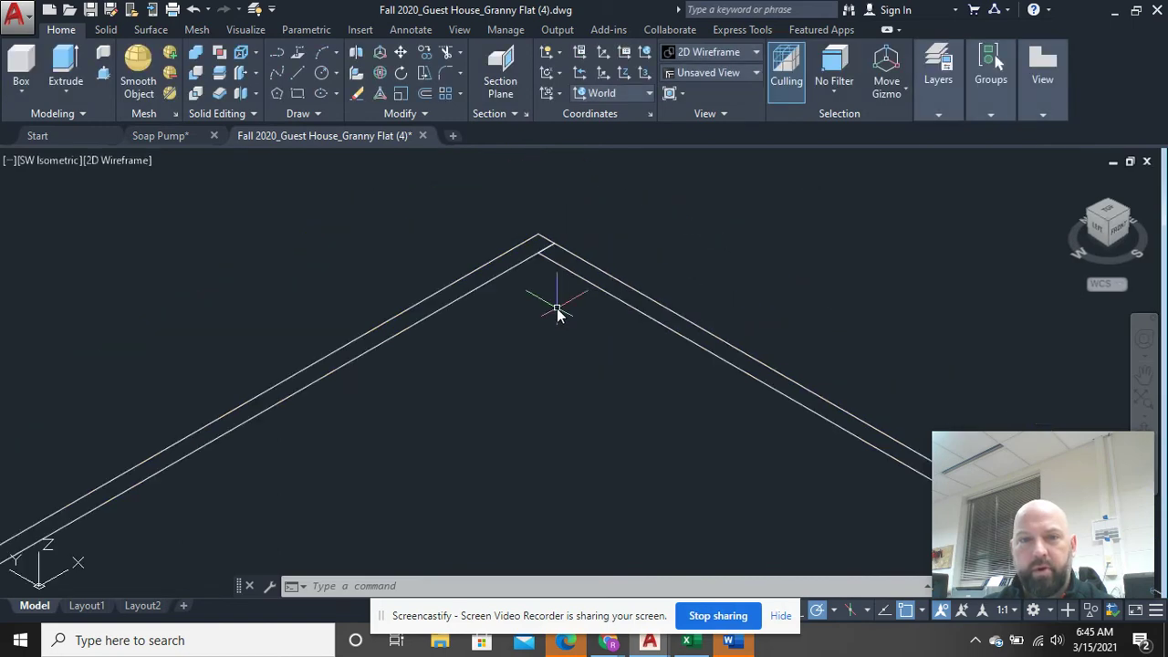
{"action": "left_click", "coordinate": [573, 321]}
{"action": "left_click", "coordinate": [544, 254]}
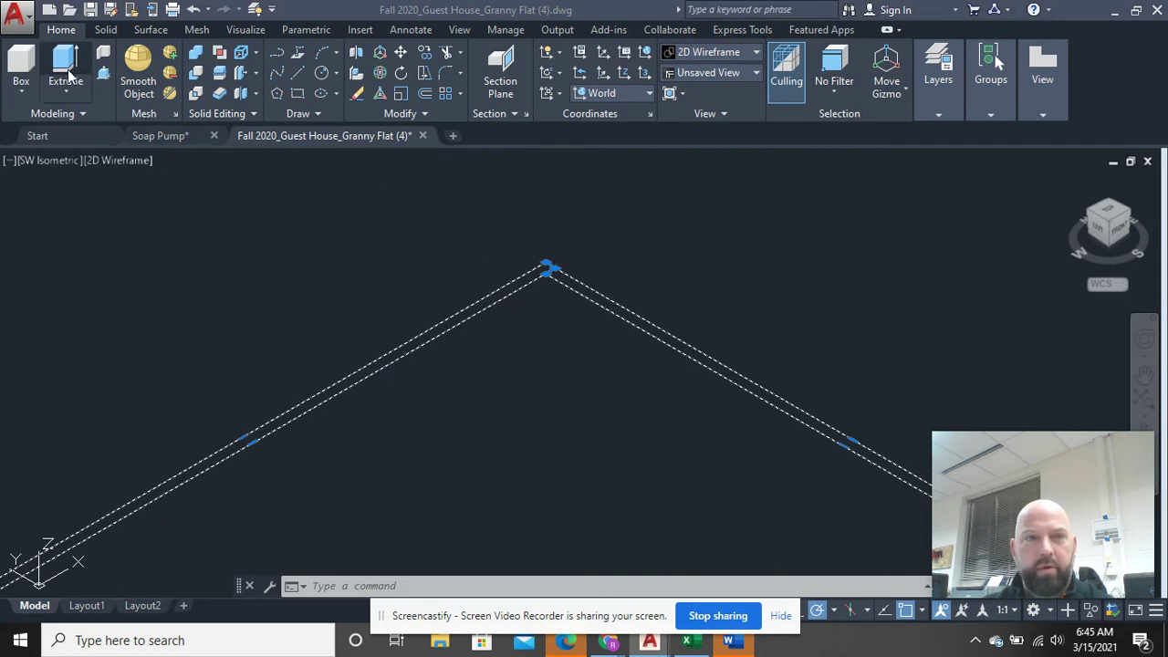
{"action": "scroll", "coordinate": [597, 378], "scroll_direction": "down", "scroll_amount": 4}
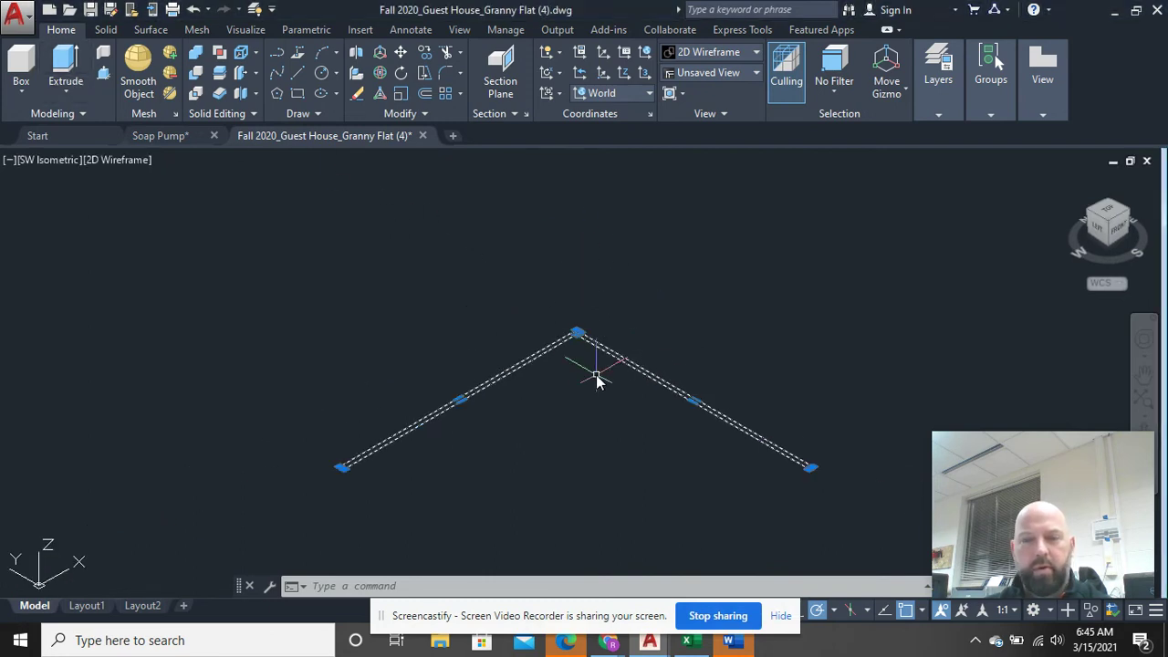
{"action": "scroll", "coordinate": [597, 378], "scroll_direction": "up", "scroll_amount": 4}
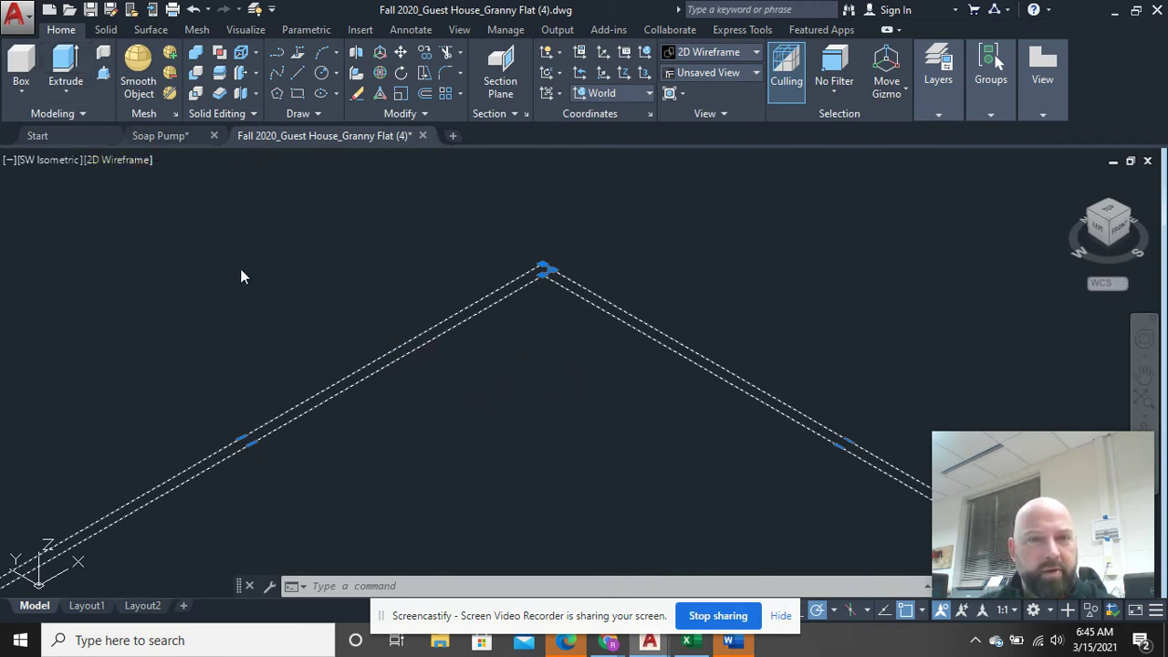
{"action": "key", "text": "Escape"}
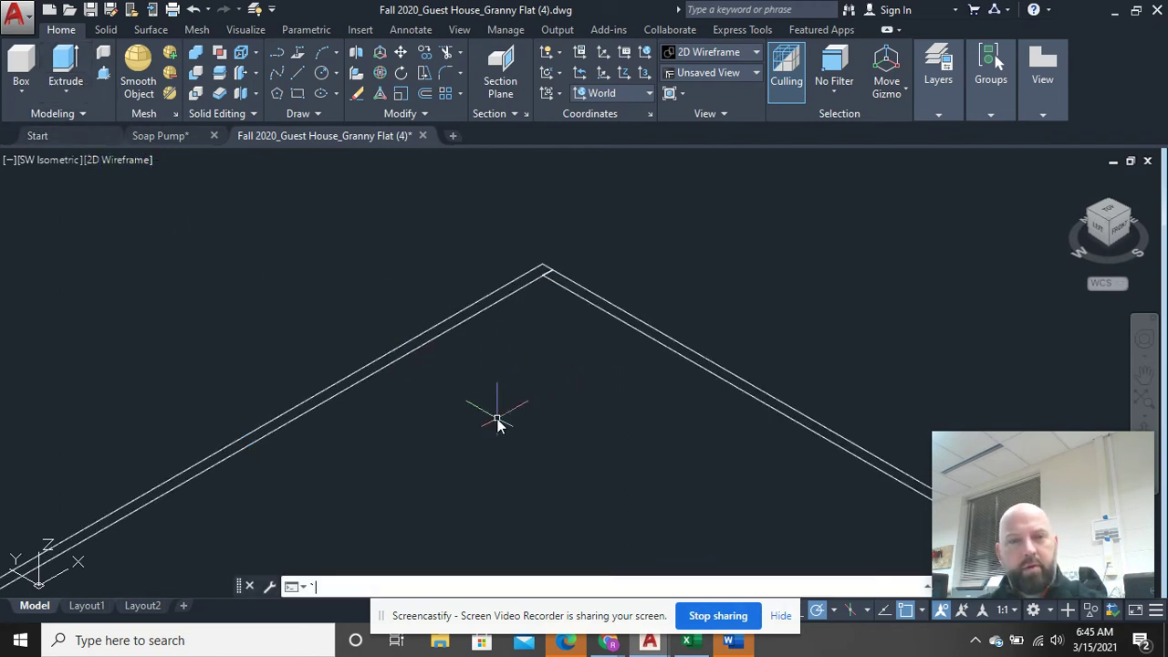
Extrude the two wall outlines upward into full-height solid walls.
{"action": "left_click", "coordinate": [536, 279]}
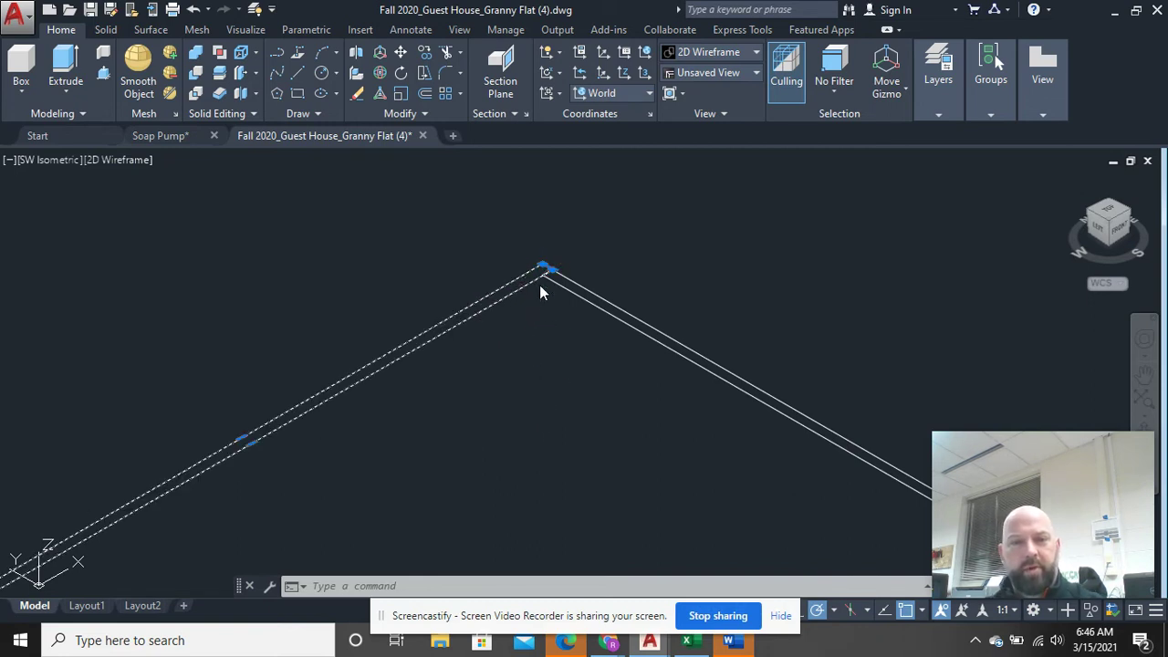
{"action": "left_click", "coordinate": [559, 290]}
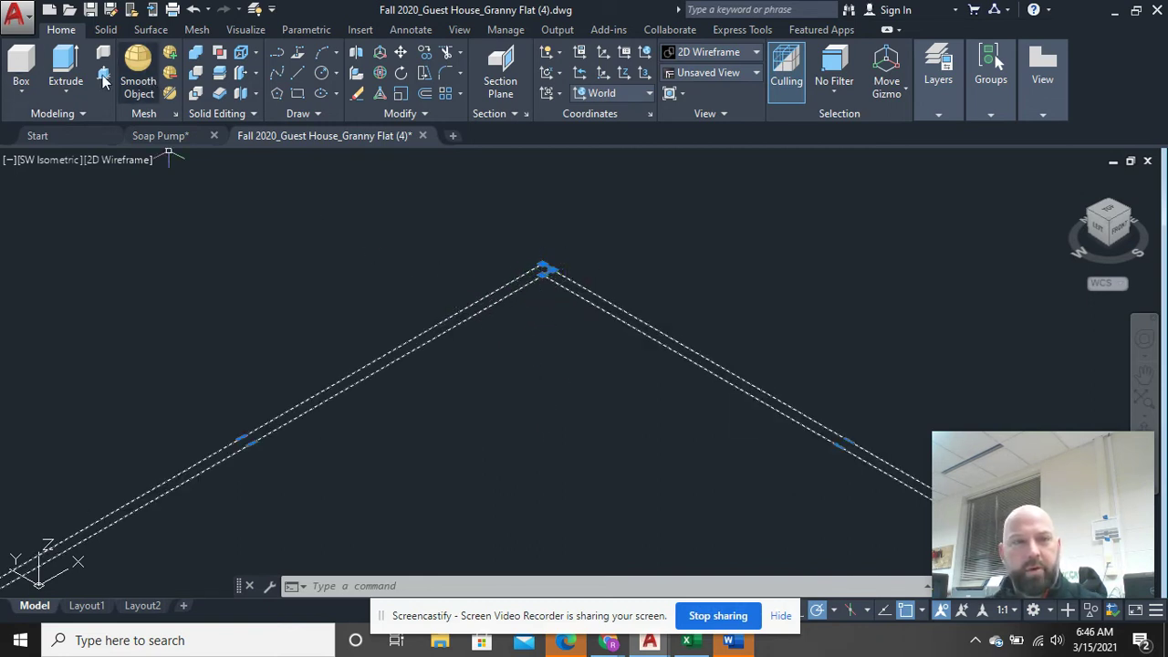
{"action": "left_click", "coordinate": [61, 78]}
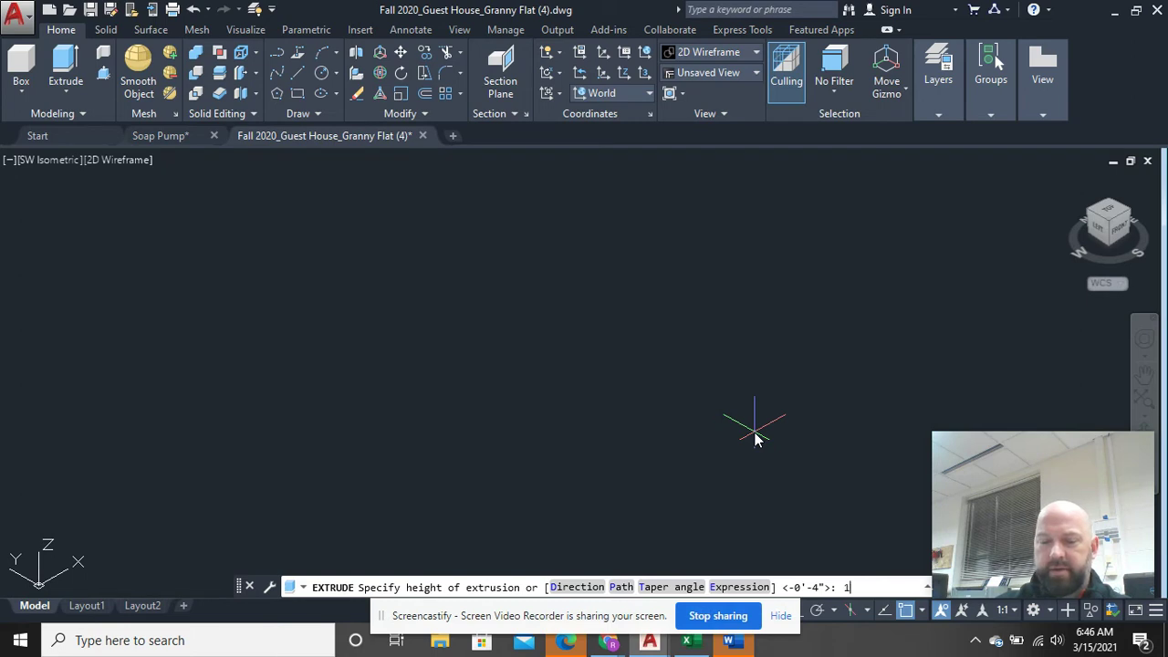
{"action": "key", "text": "Return"}
Turn the Construction layer back on.
{"action": "left_click", "coordinate": [943, 111]}
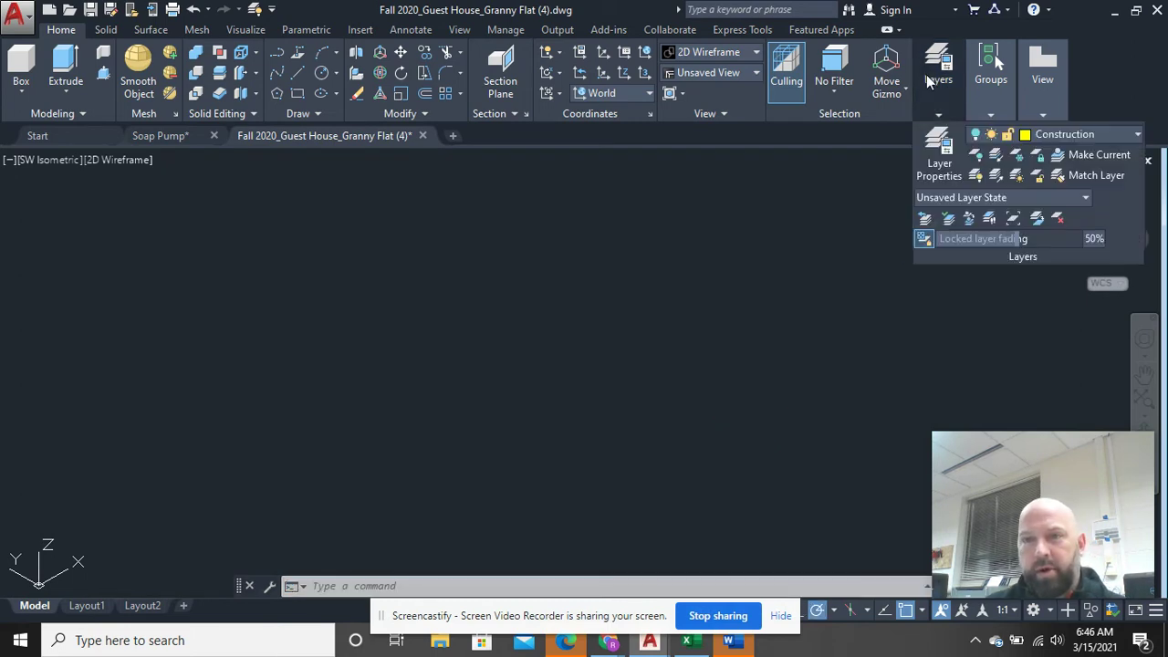
{"action": "left_click", "coordinate": [1079, 135]}
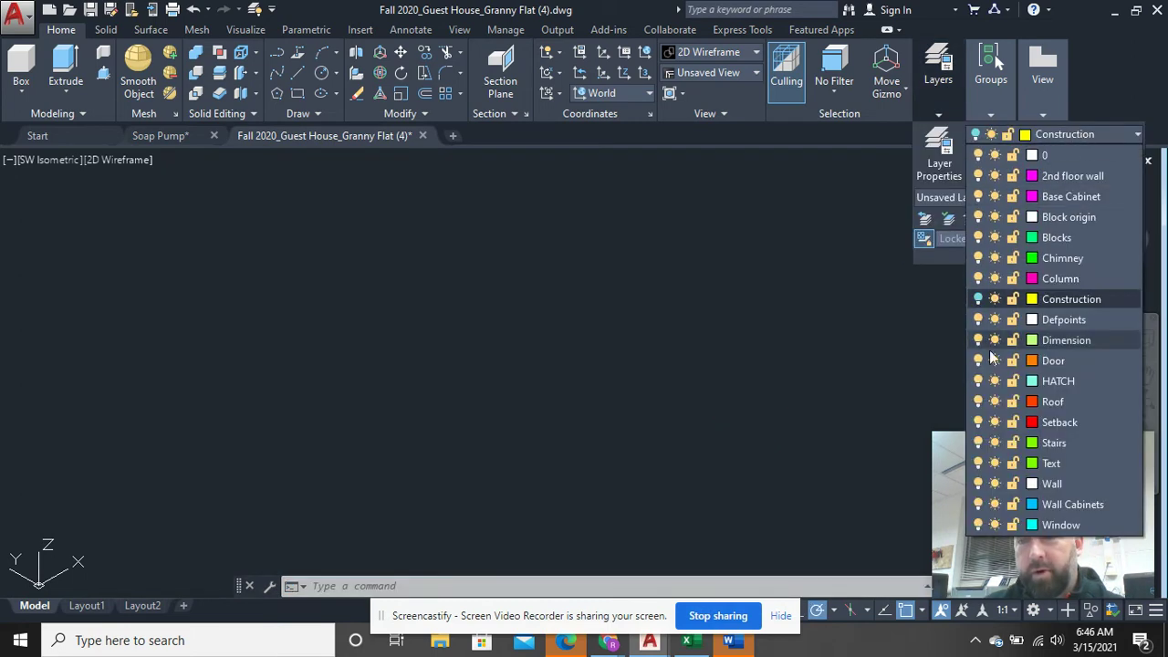
{"action": "left_click", "coordinate": [980, 297]}
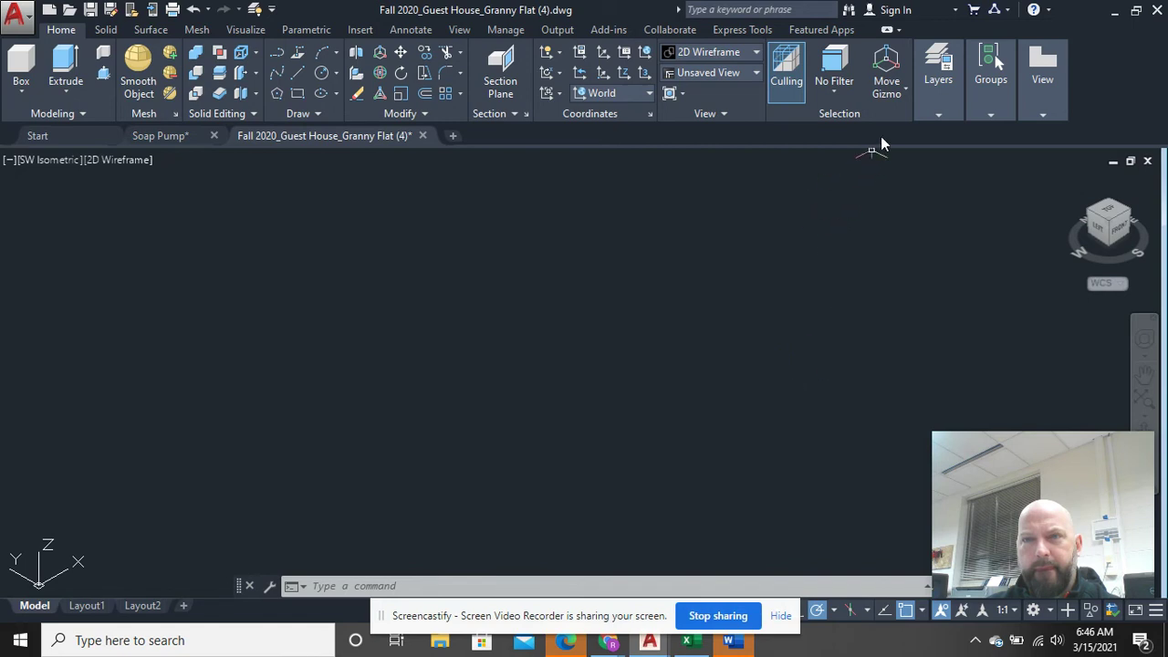
{"action": "left_click", "coordinate": [936, 114]}
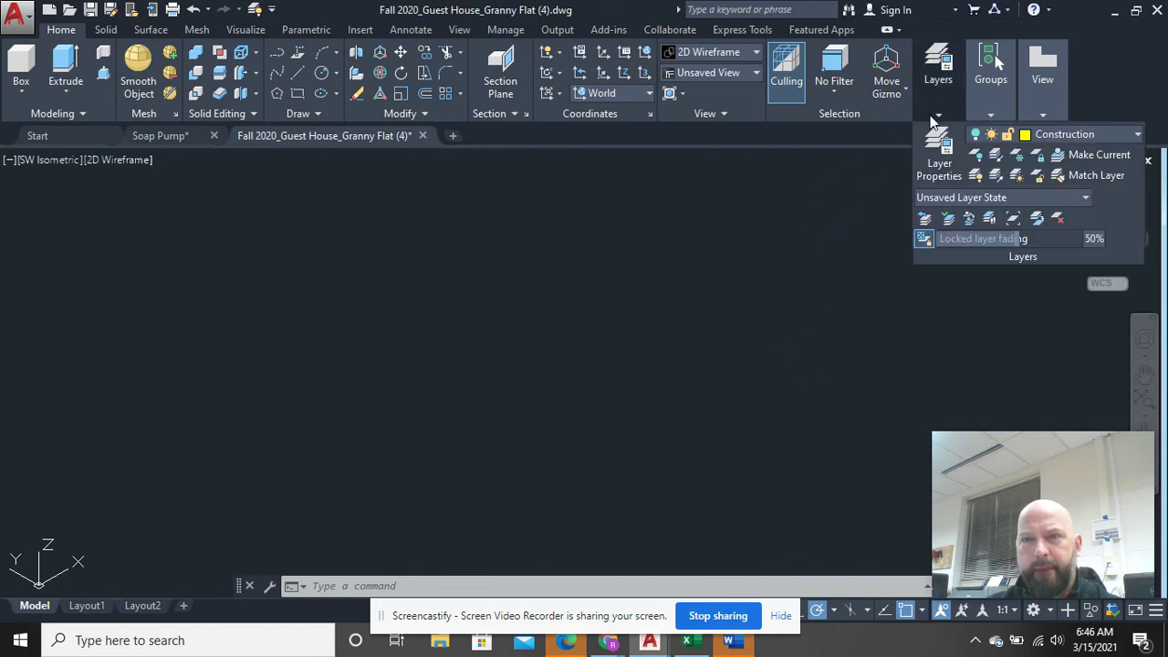
{"action": "left_click", "coordinate": [1059, 135]}
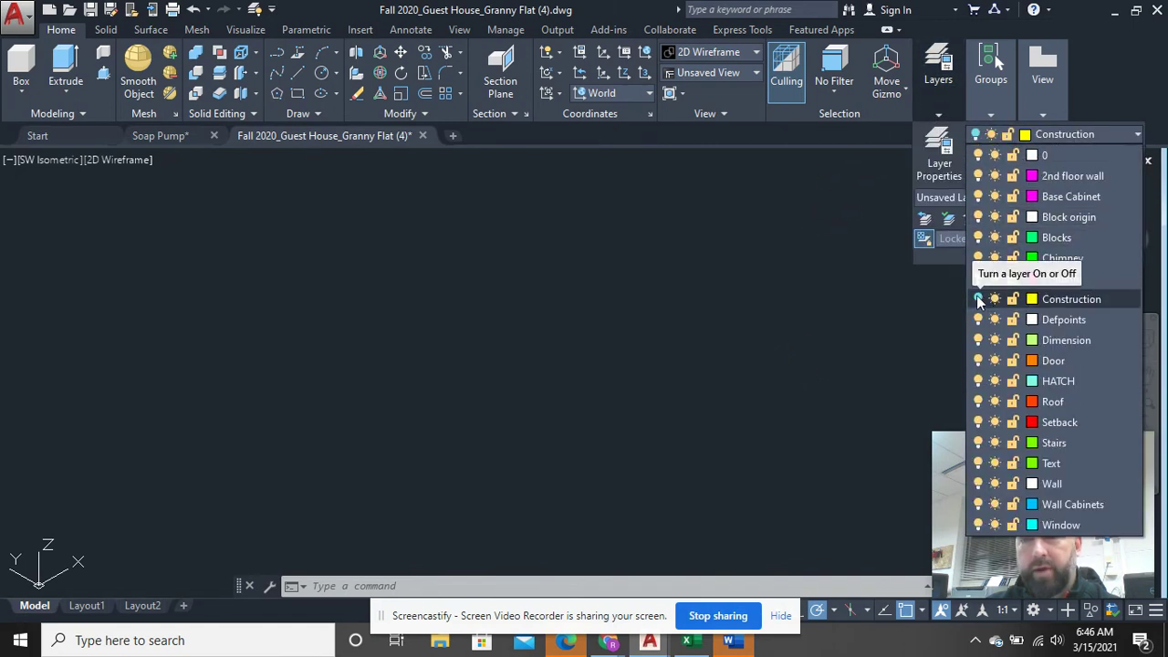
{"action": "left_click", "coordinate": [978, 300]}
Move both extruded walls to the Dimension layer and clear the selection.
{"action": "scroll", "coordinate": [818, 374], "scroll_direction": "up", "scroll_amount": 8}
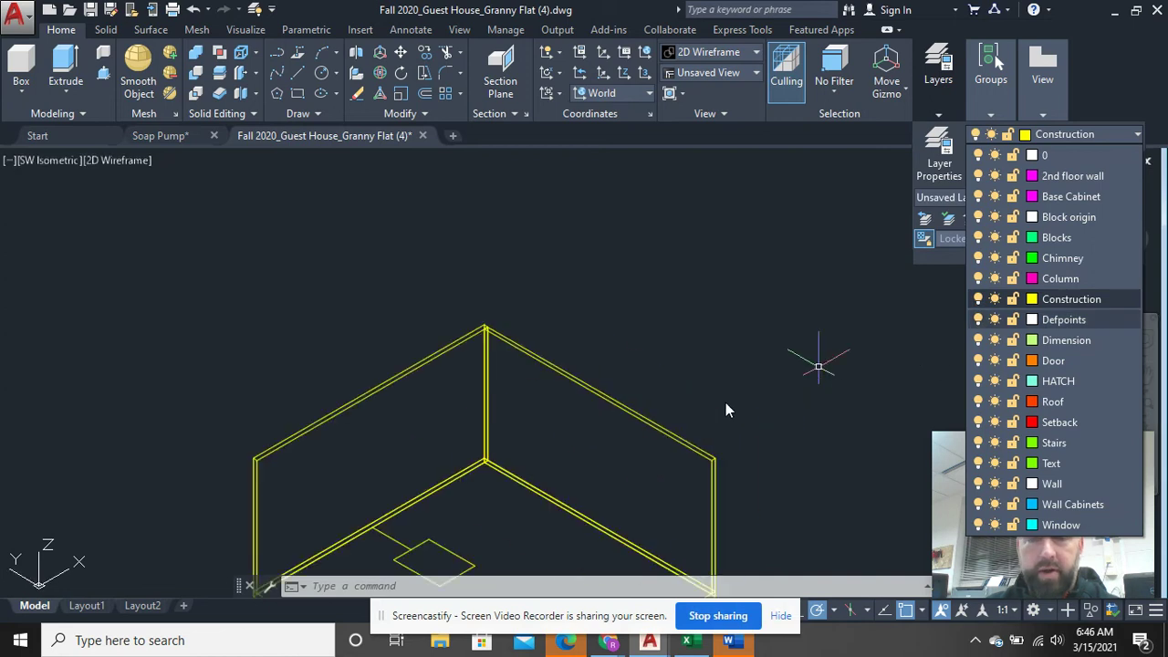
{"action": "middle_click_drag", "start_coordinate": [466, 361], "coordinate": [510, 174]}
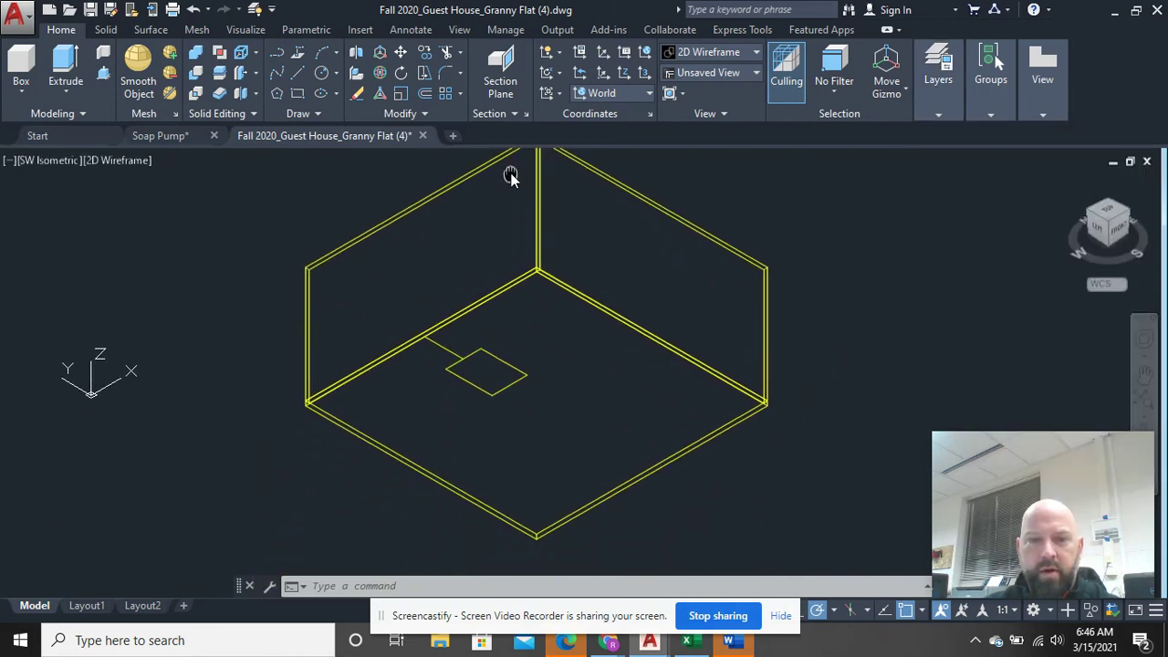
{"action": "left_click", "coordinate": [745, 269]}
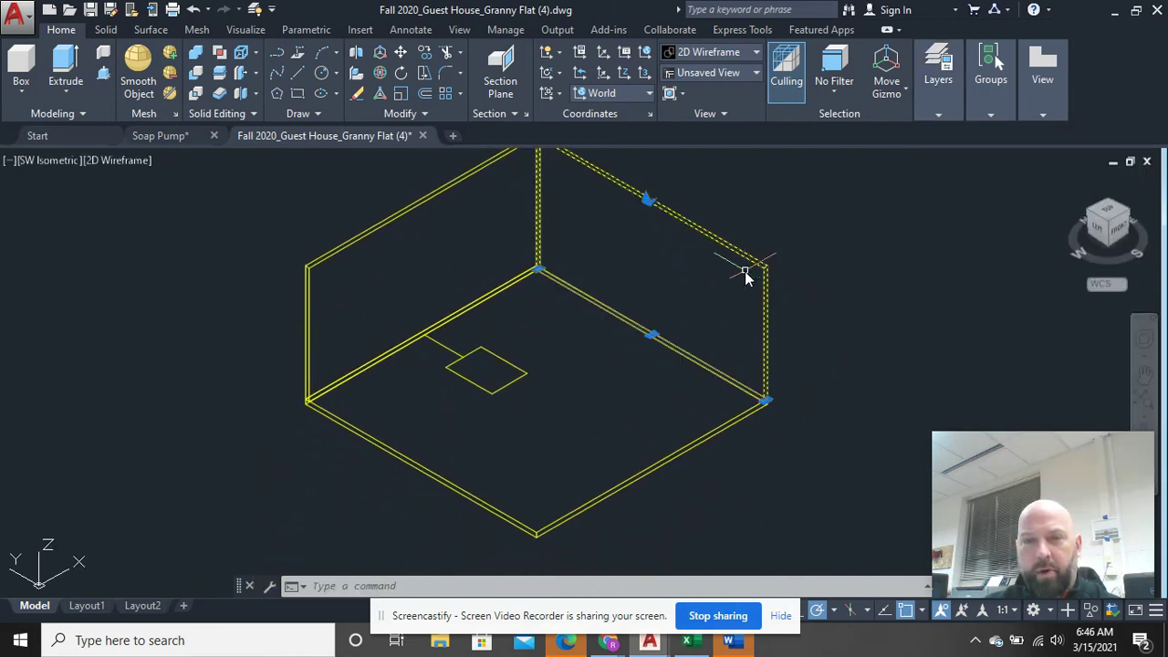
{"action": "left_click", "coordinate": [396, 250]}
{"action": "left_click", "coordinate": [323, 204]}
{"action": "left_click", "coordinate": [944, 112]}
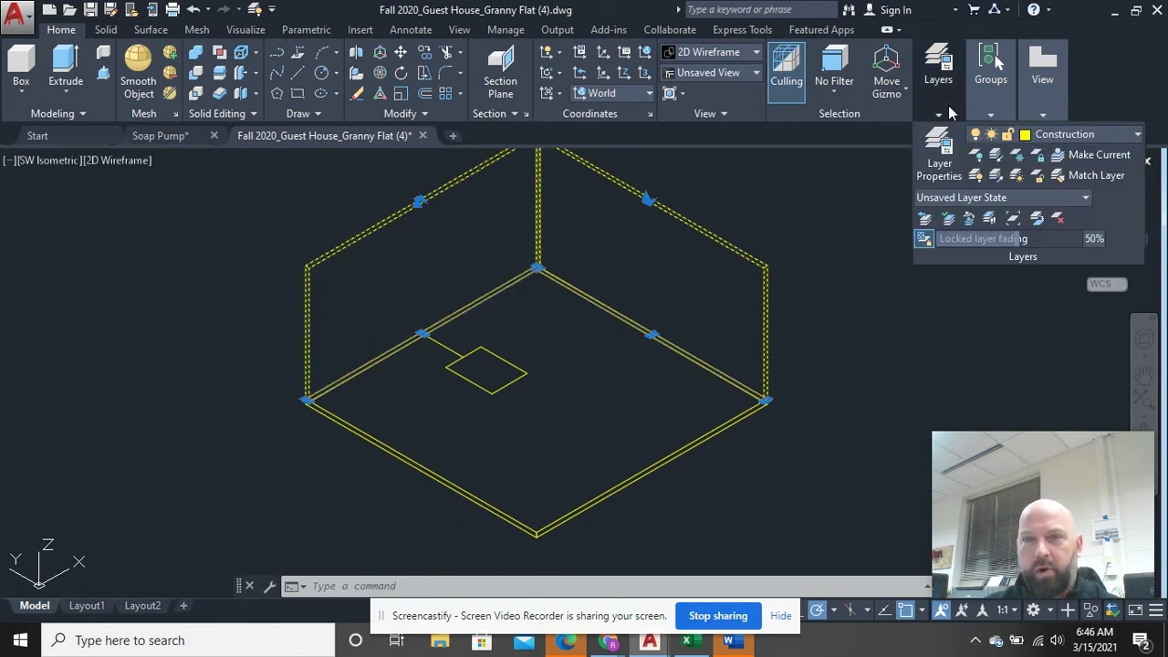
{"action": "left_click", "coordinate": [1072, 135]}
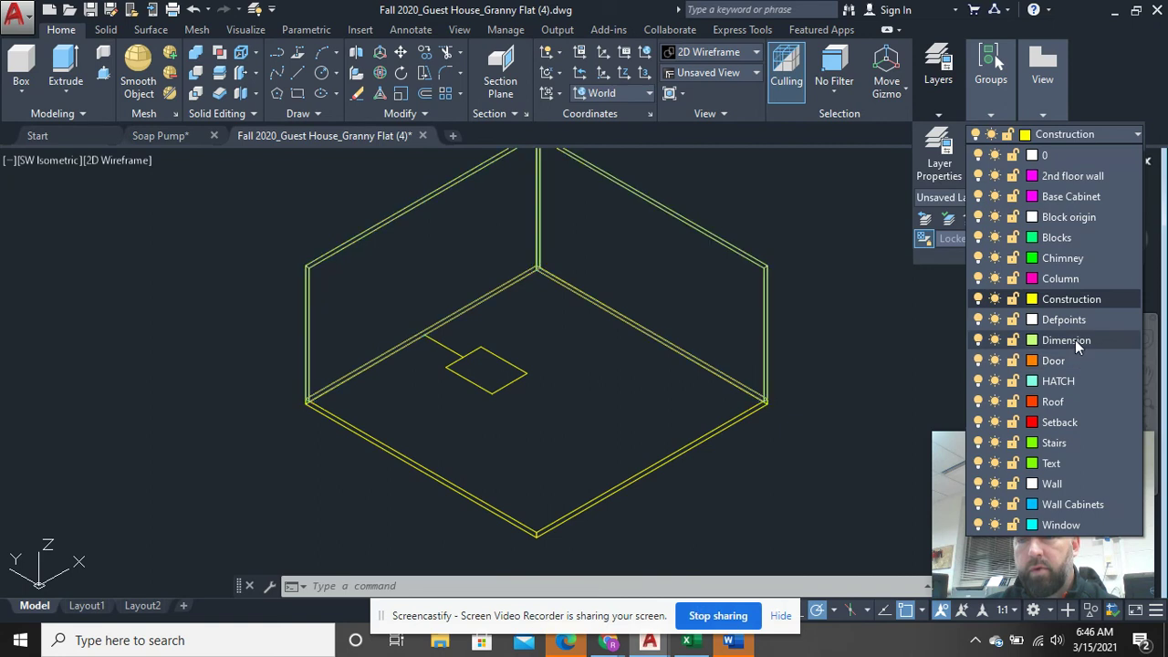
{"action": "left_click", "coordinate": [1065, 340]}
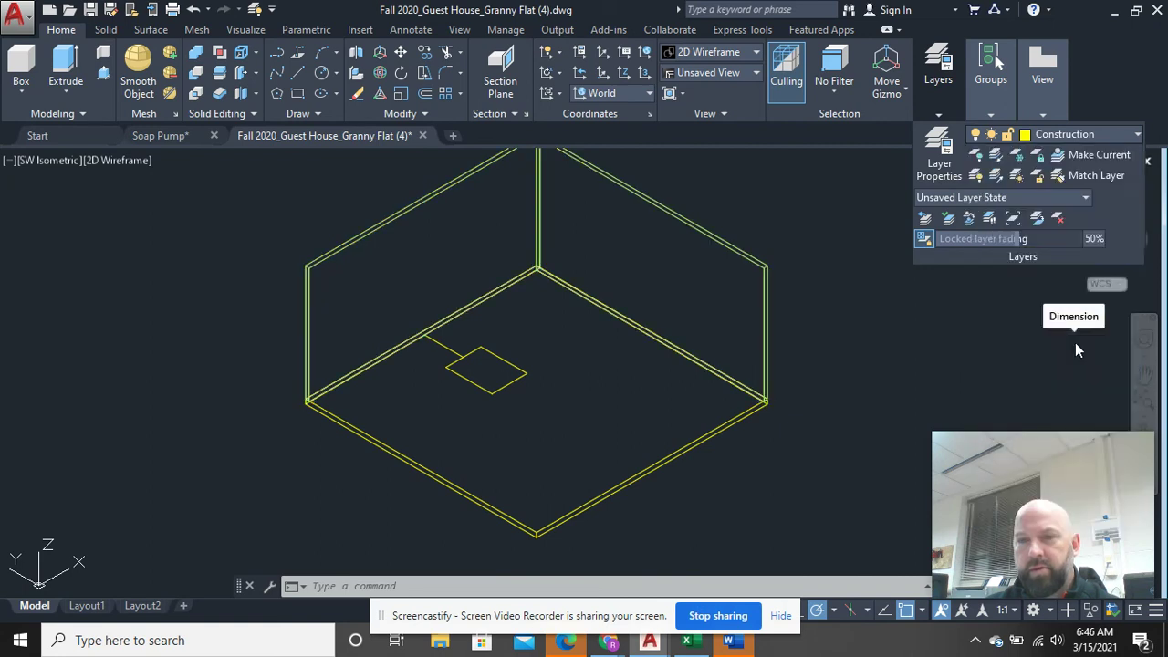
{"action": "key", "text": "Escape"}
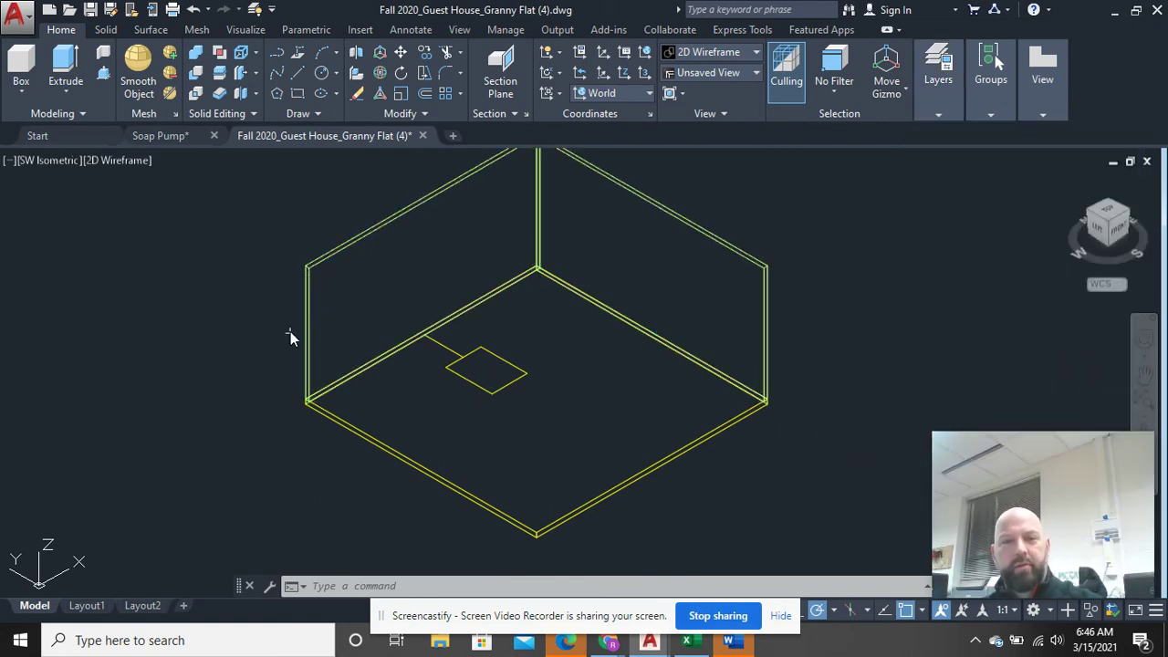
Rotate the opening rectangle and its guide line 90 degrees in 3D about the X axis, based at the line's wall endpoint.
{"action": "middle_click_drag", "start_coordinate": [374, 334], "coordinate": [386, 380]}
{"action": "scroll", "coordinate": [413, 391], "scroll_direction": "up", "scroll_amount": 4}
{"action": "middle_click_drag", "start_coordinate": [476, 418], "coordinate": [469, 335]}
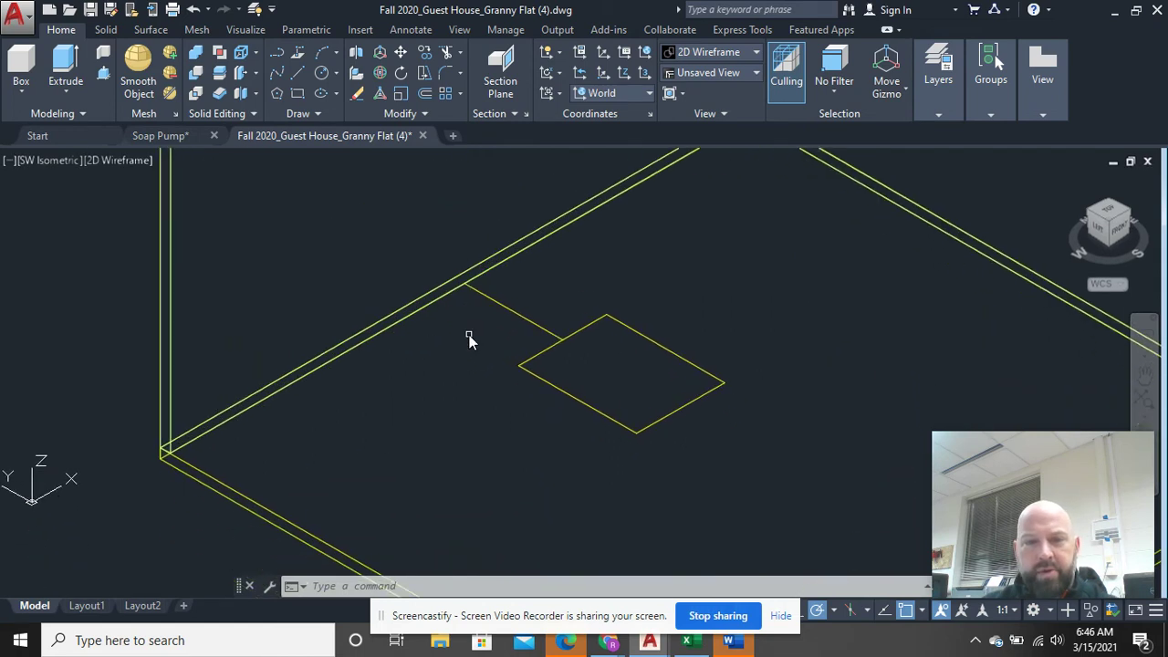
{"action": "left_click", "coordinate": [584, 472]}
{"action": "left_click", "coordinate": [508, 315]}
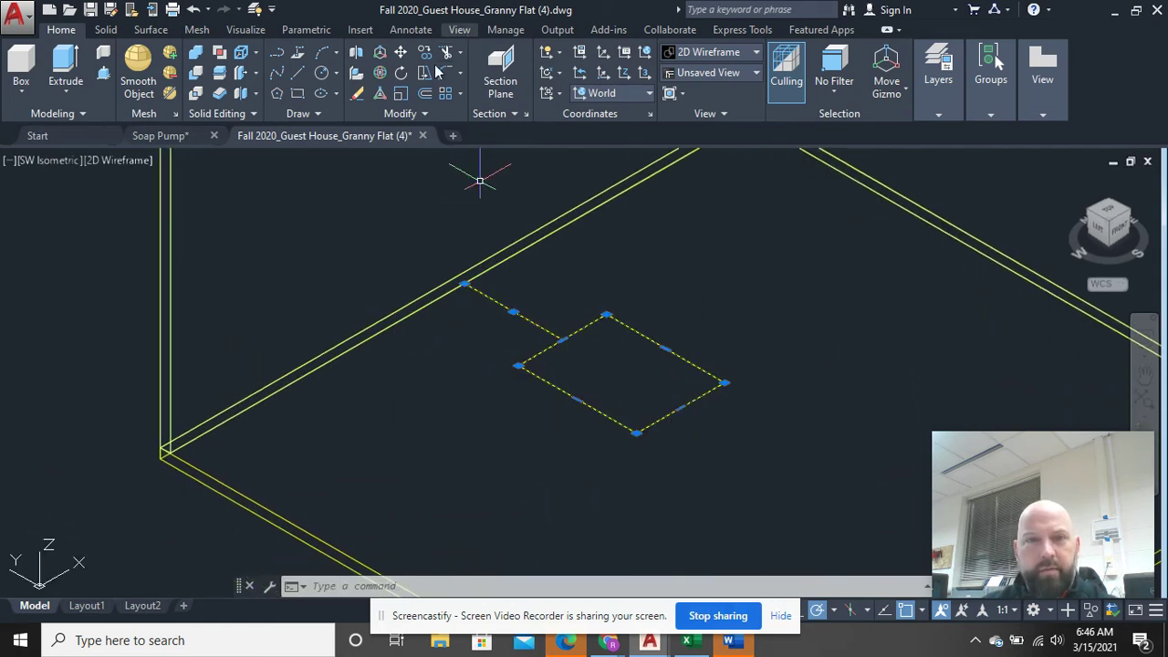
{"action": "left_click", "coordinate": [380, 73]}
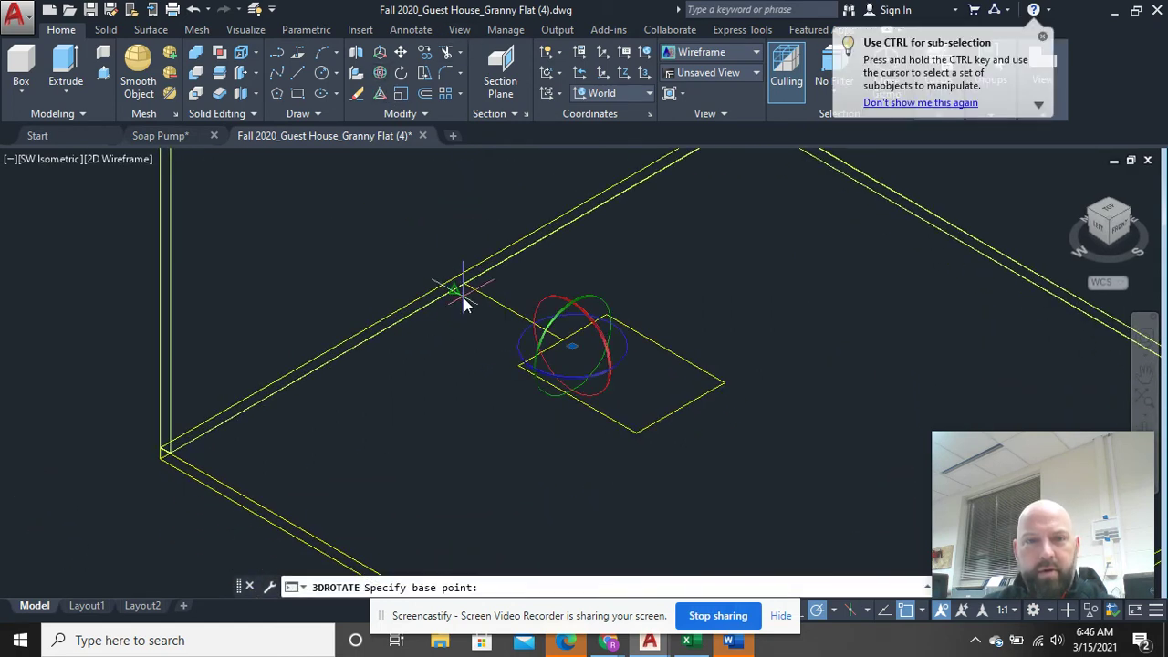
{"action": "left_click", "coordinate": [465, 284]}
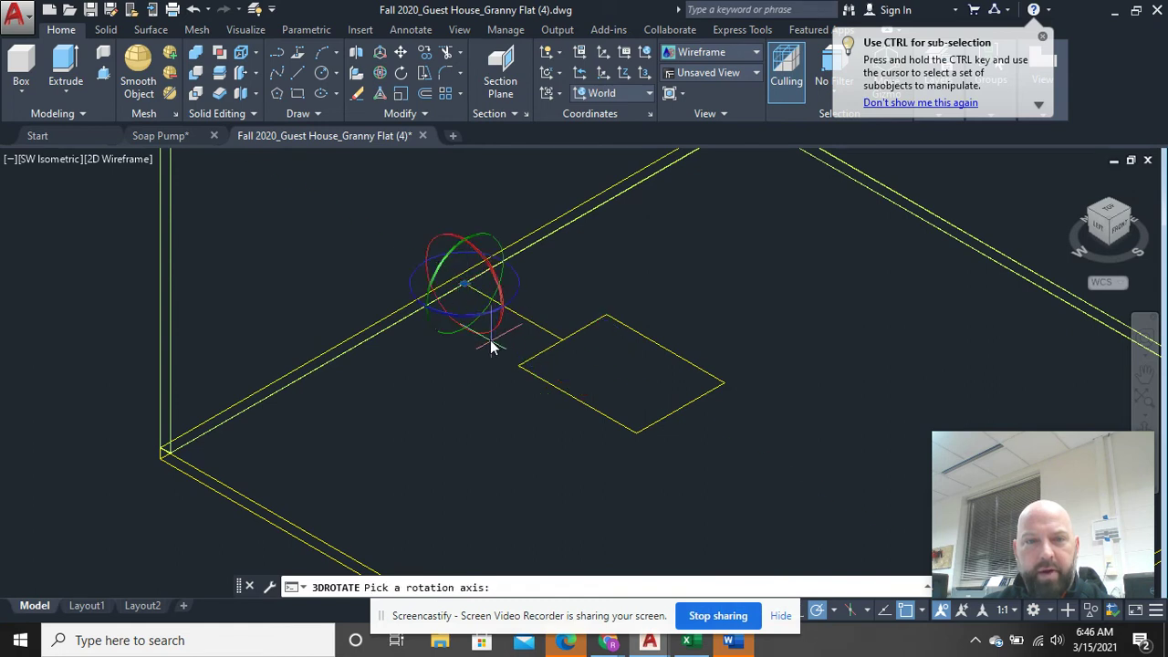
{"action": "left_click", "coordinate": [491, 335]}
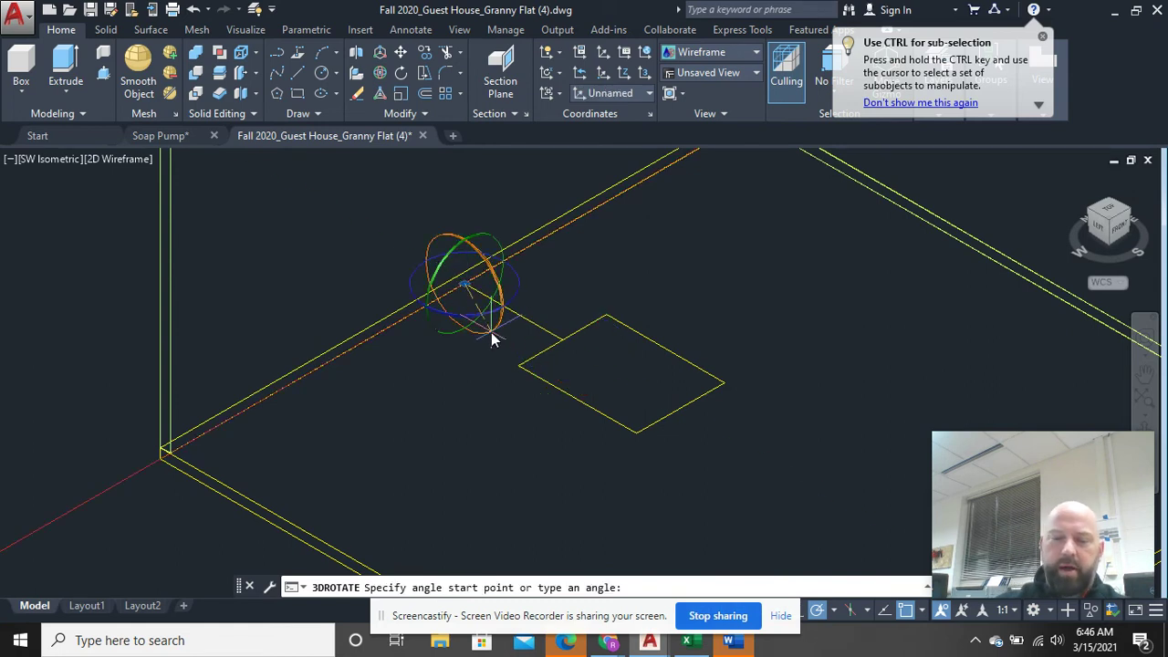
{"action": "type", "text": "90"}
{"action": "key", "text": "Return"}
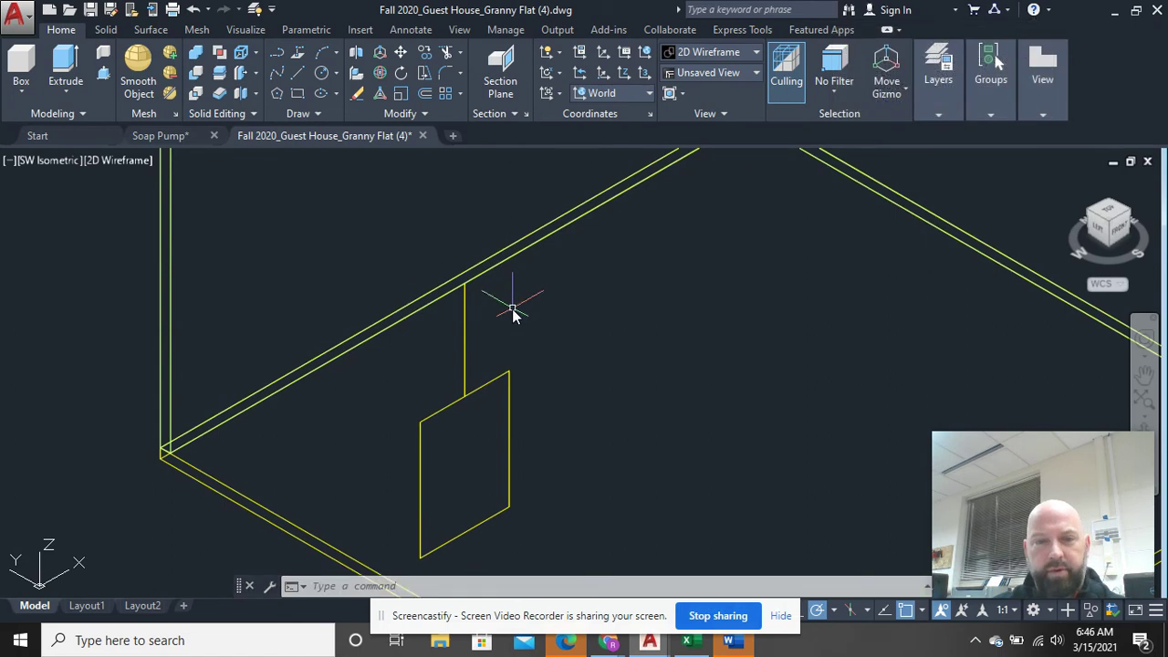
Rotate the rectangle and guide line another 180 degrees about the same wall endpoint and X axis to stand them against the wall.
{"action": "left_click", "coordinate": [576, 429]}
{"action": "left_click", "coordinate": [460, 374]}
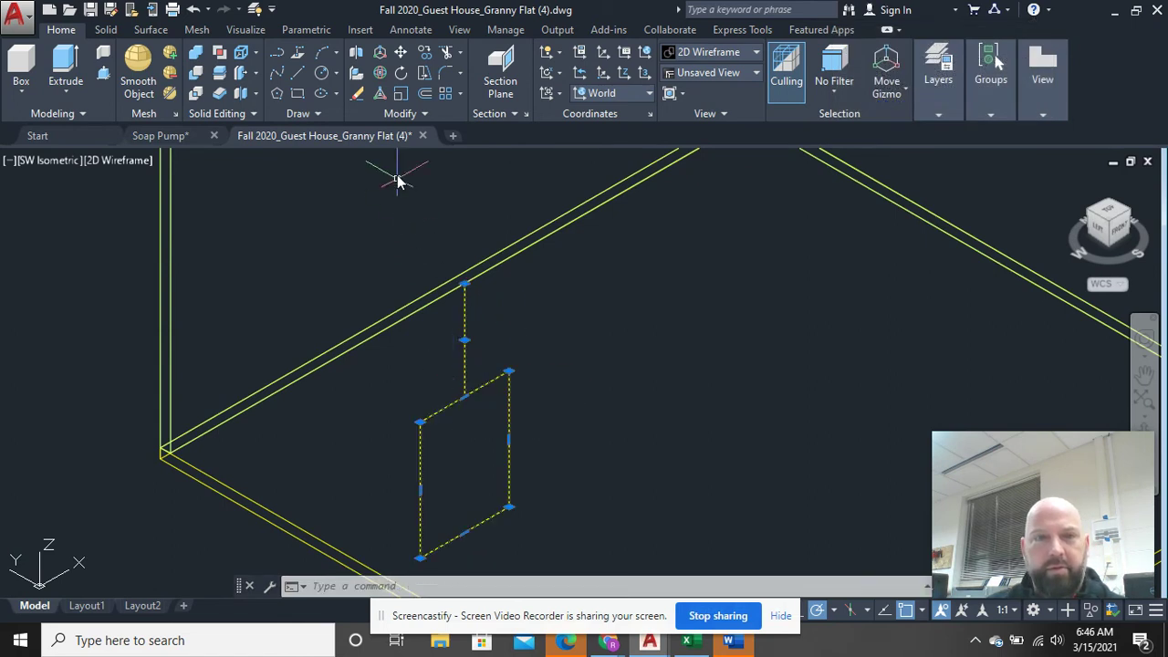
{"action": "left_click", "coordinate": [379, 73]}
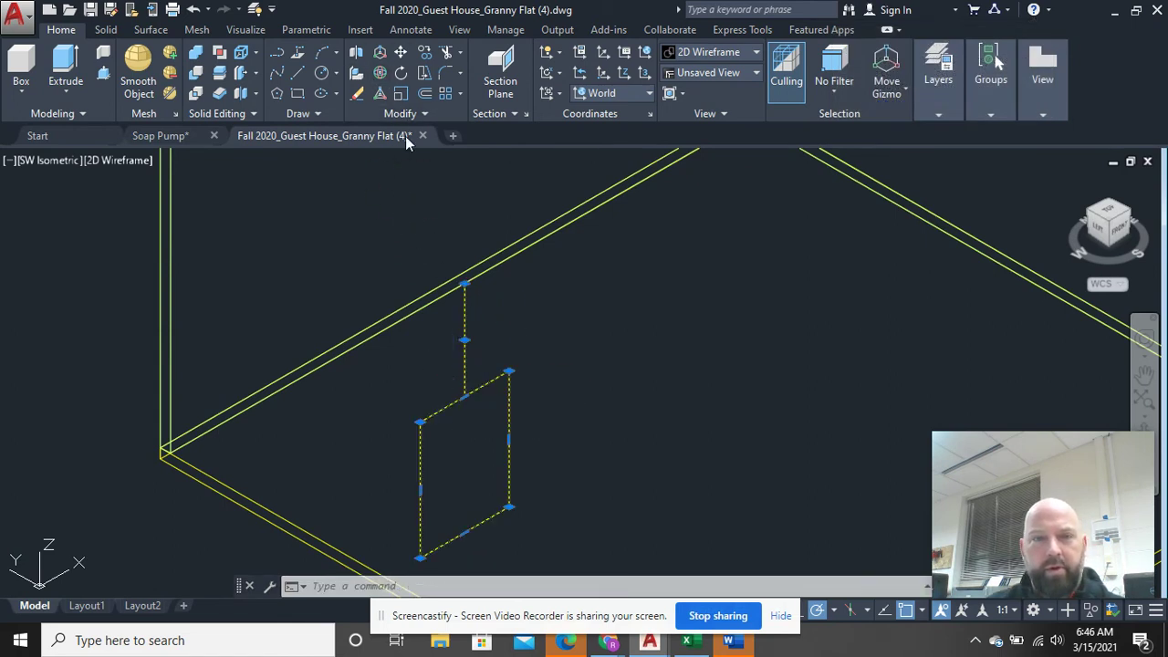
{"action": "left_click", "coordinate": [464, 283]}
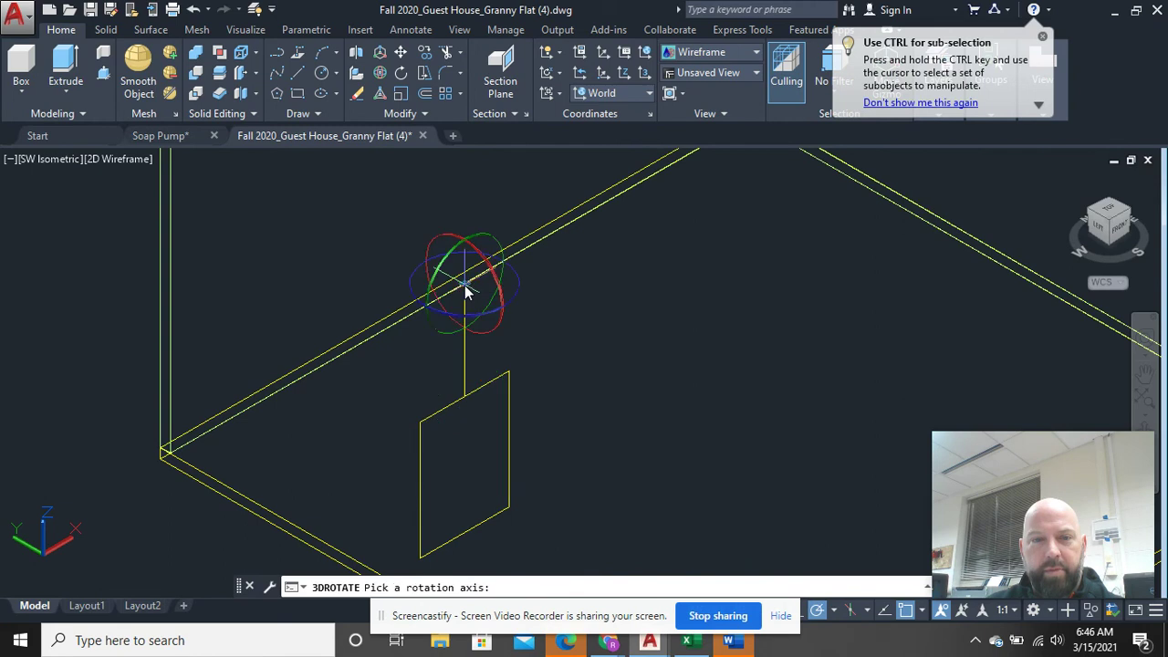
{"action": "left_click", "coordinate": [494, 334]}
{"action": "type", "text": "180"}
{"action": "key", "text": "Return"}
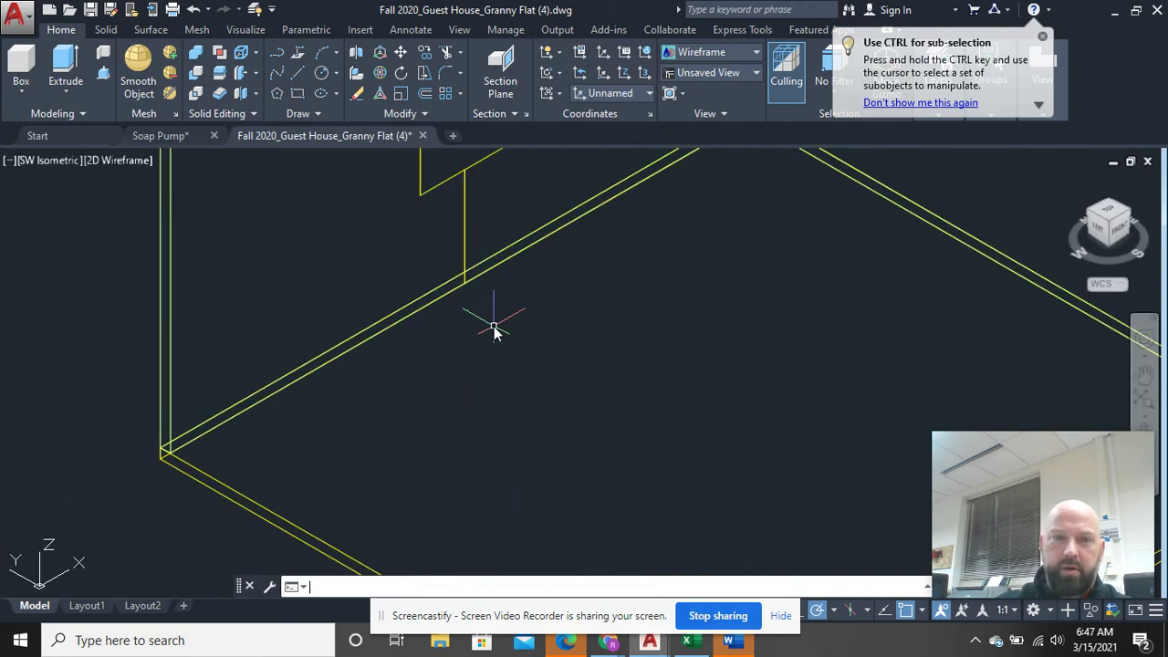
Extrude the opening rectangle outward through the wall and delete the guide line below it.
{"action": "scroll", "coordinate": [495, 318], "scroll_direction": "down", "scroll_amount": 5}
{"action": "middle_click_drag", "start_coordinate": [496, 318], "coordinate": [508, 420]}
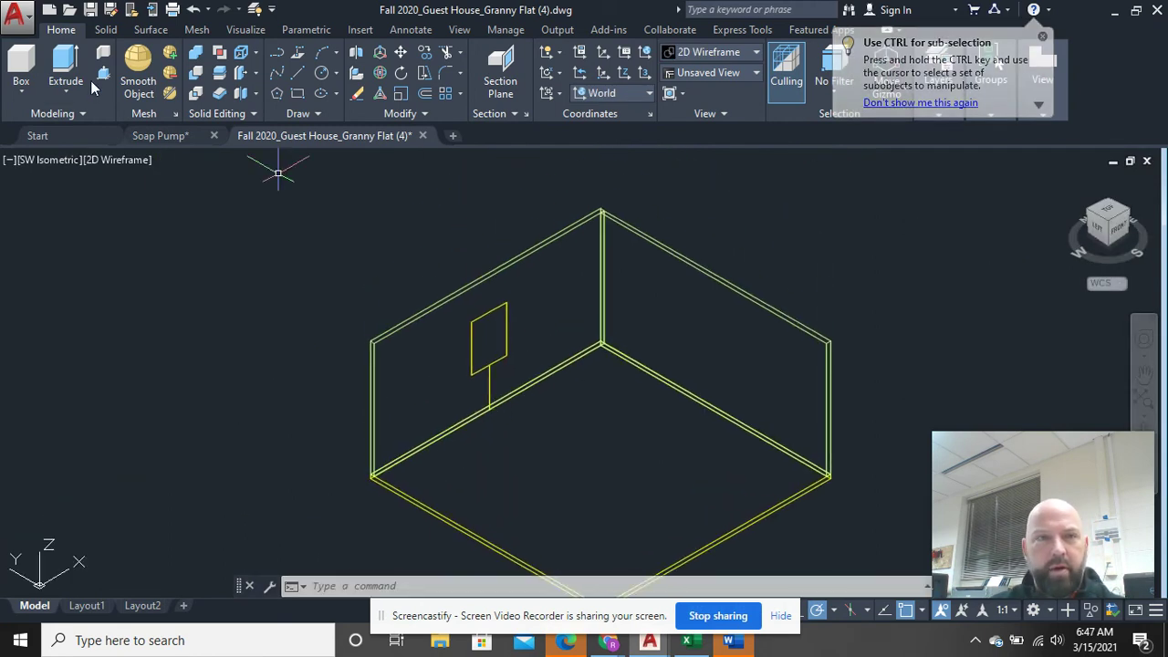
{"action": "left_click", "coordinate": [73, 64]}
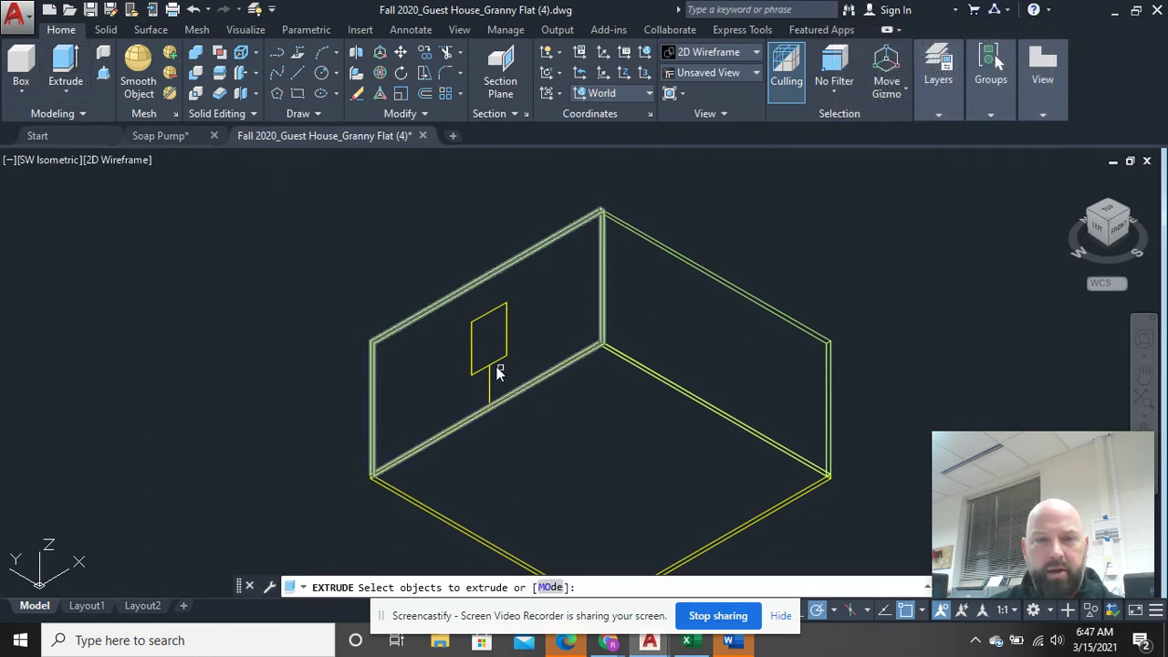
{"action": "left_click", "coordinate": [473, 362]}
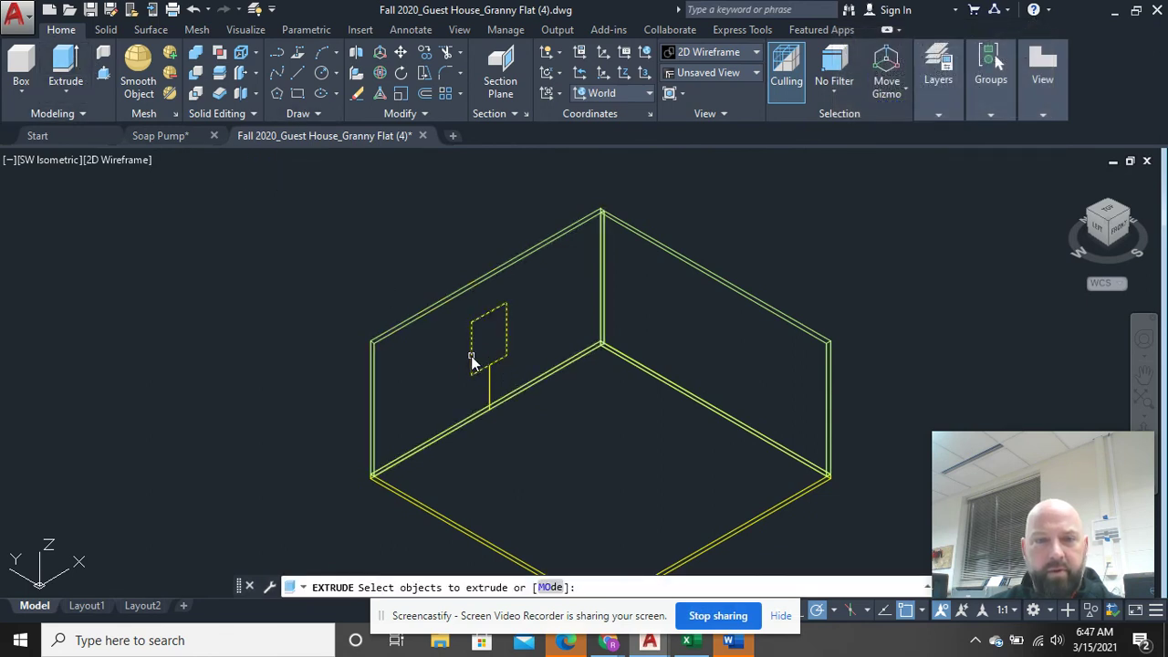
{"action": "right_click", "coordinate": [473, 362]}
{"action": "left_click", "coordinate": [484, 367]}
{"action": "left_click", "coordinate": [408, 304]}
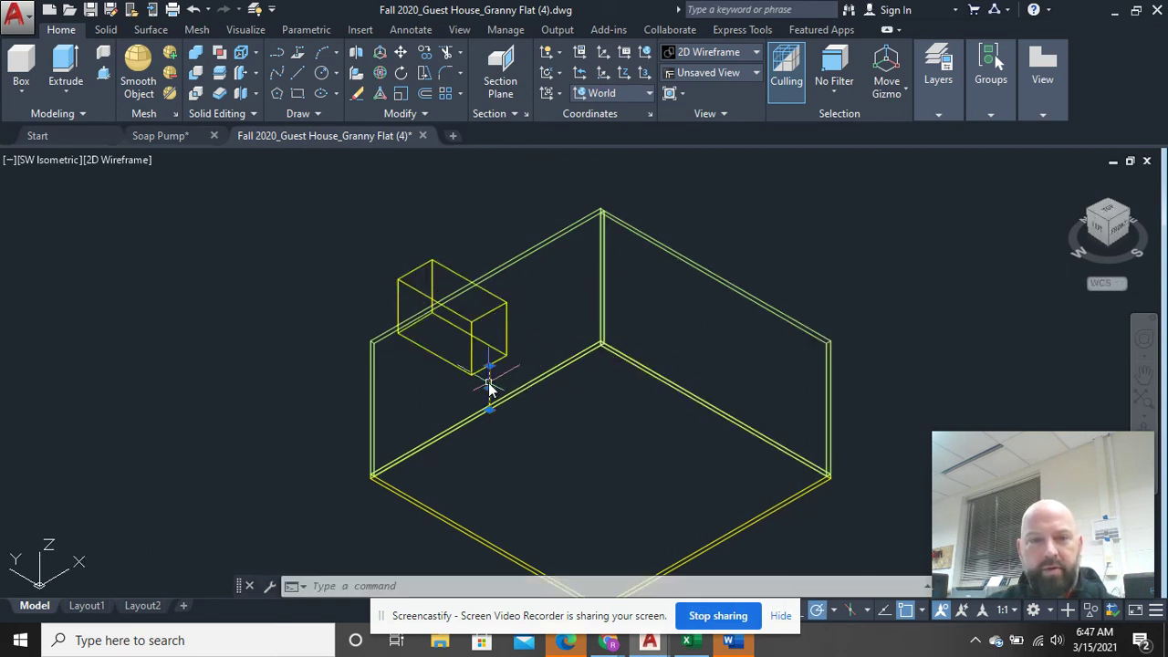
{"action": "key", "text": "Delete"}
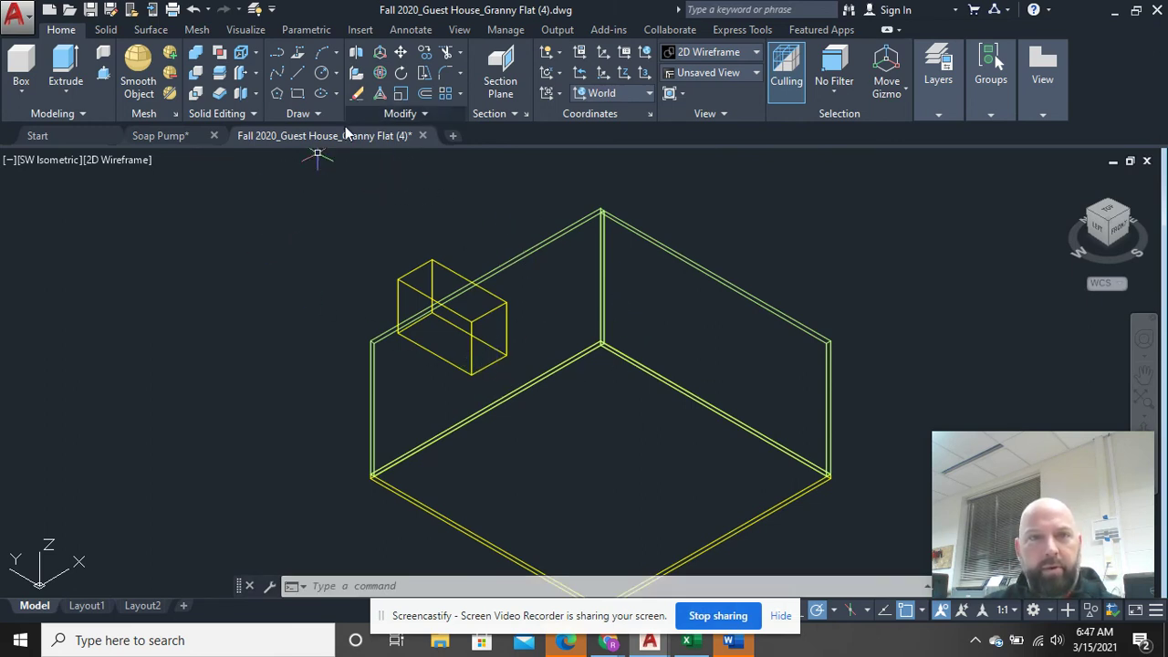
Subtract the extruded box from the wall to cut the window opening.
{"action": "left_click", "coordinate": [203, 70]}
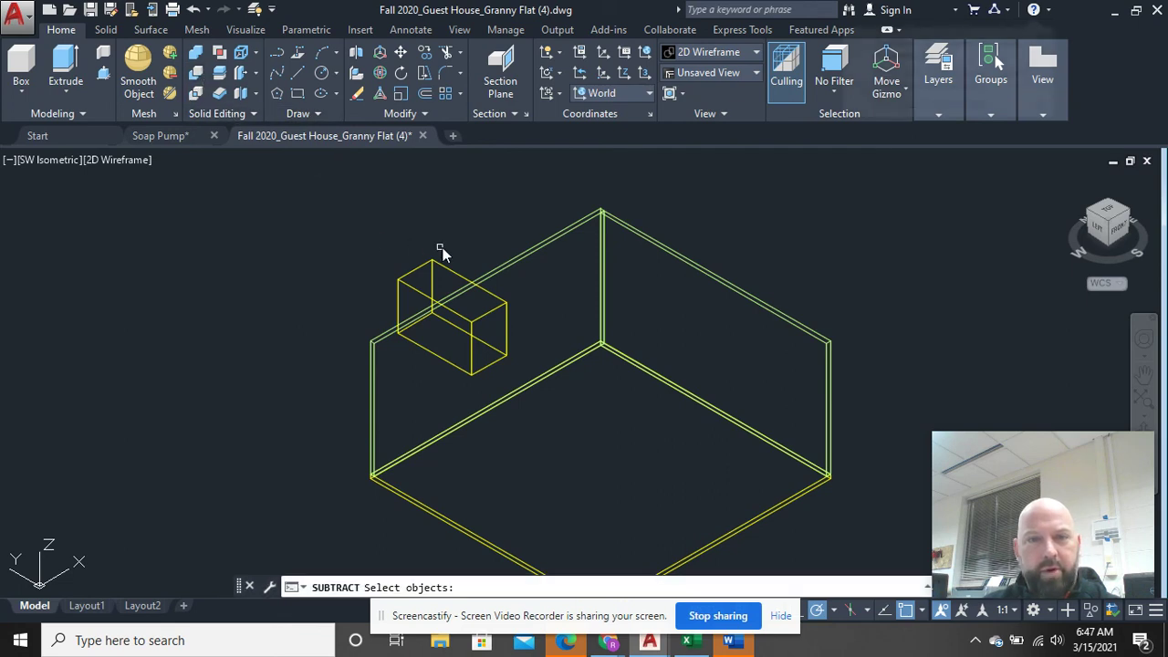
{"action": "left_click", "coordinate": [518, 259]}
{"action": "key", "text": "Return"}
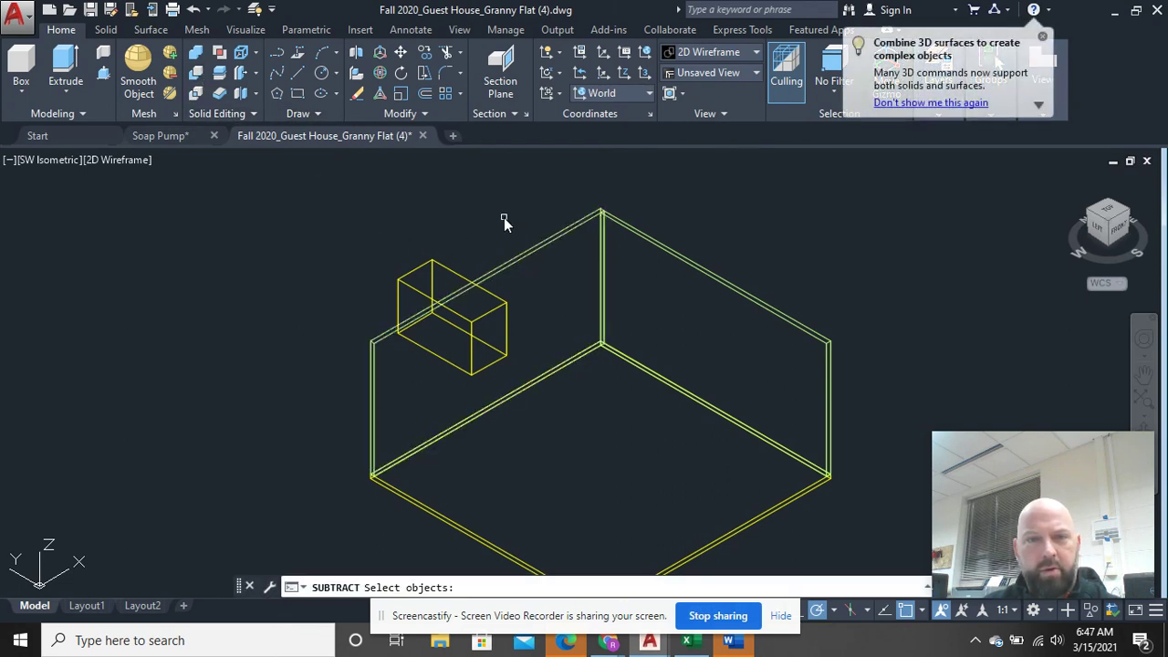
{"action": "left_click", "coordinate": [456, 263]}
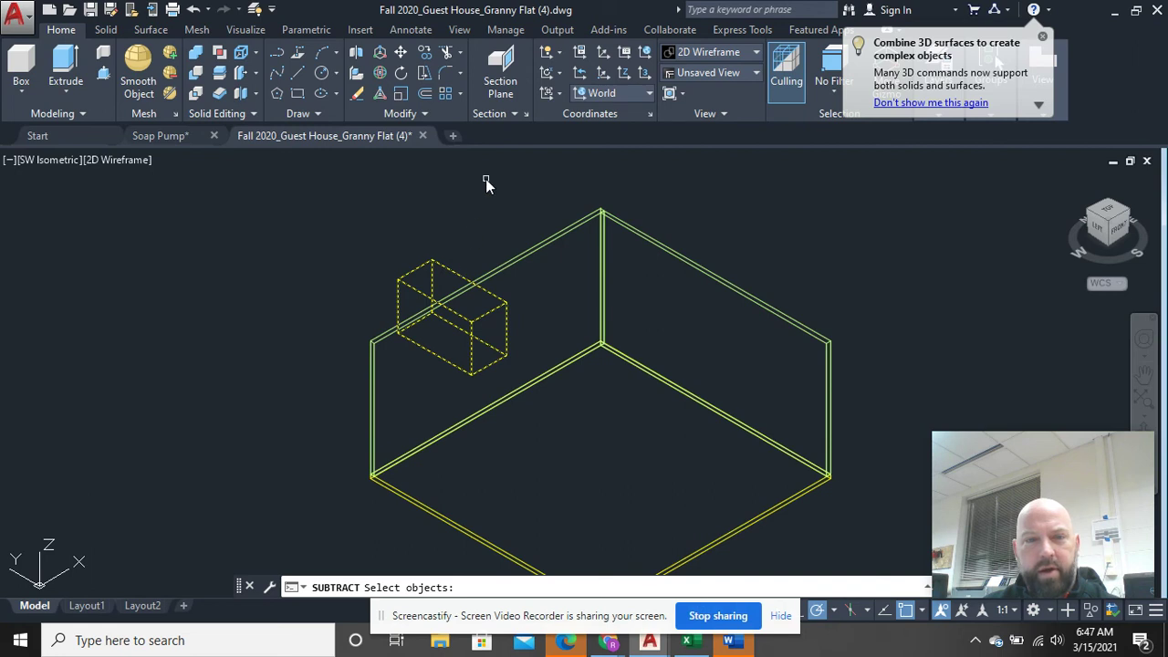
{"action": "key", "text": "Return"}
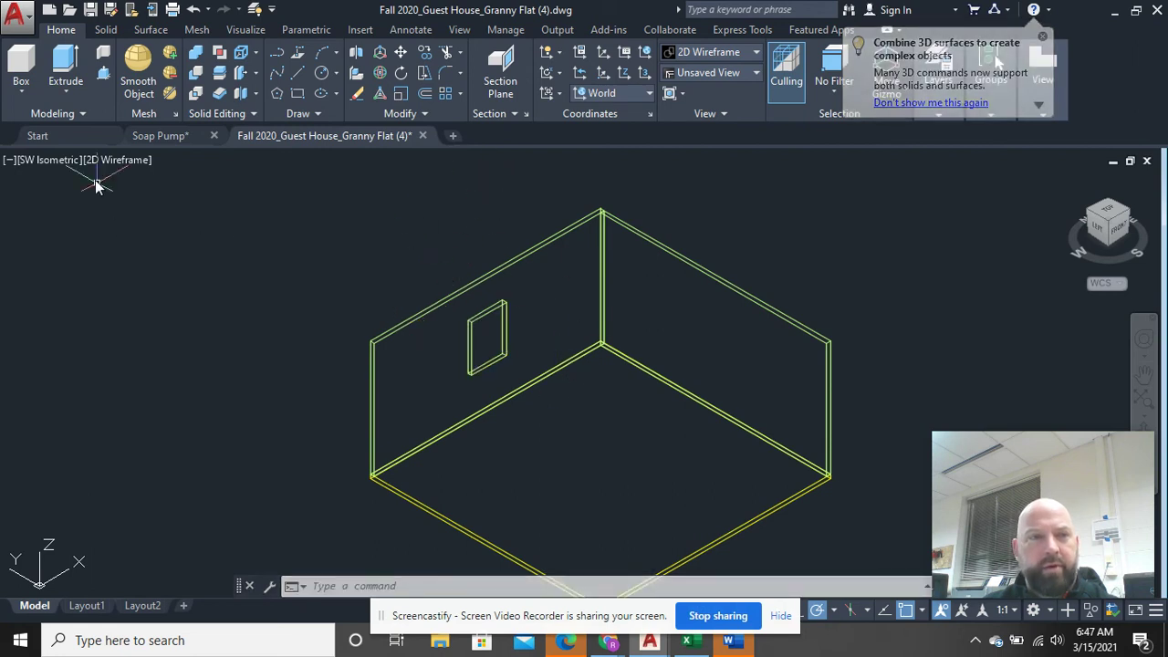
Set the visual style to Shaded and orbit the model to a lower viewing angle.
{"action": "left_click", "coordinate": [45, 160]}
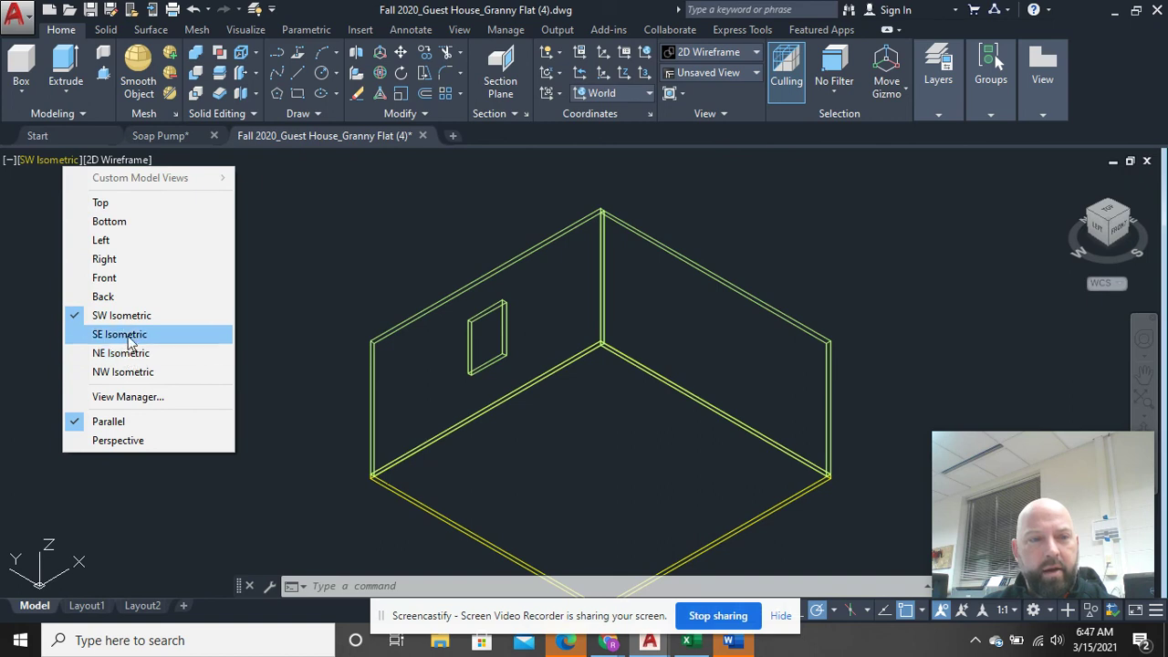
{"action": "left_click", "coordinate": [132, 161]}
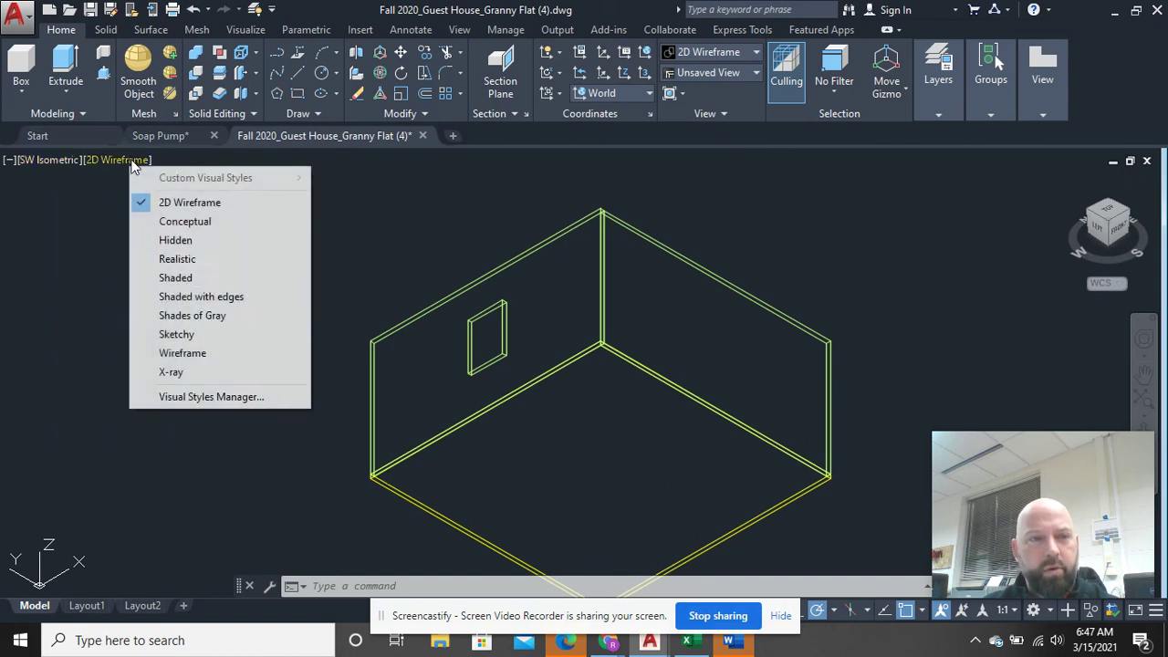
{"action": "left_click", "coordinate": [178, 279]}
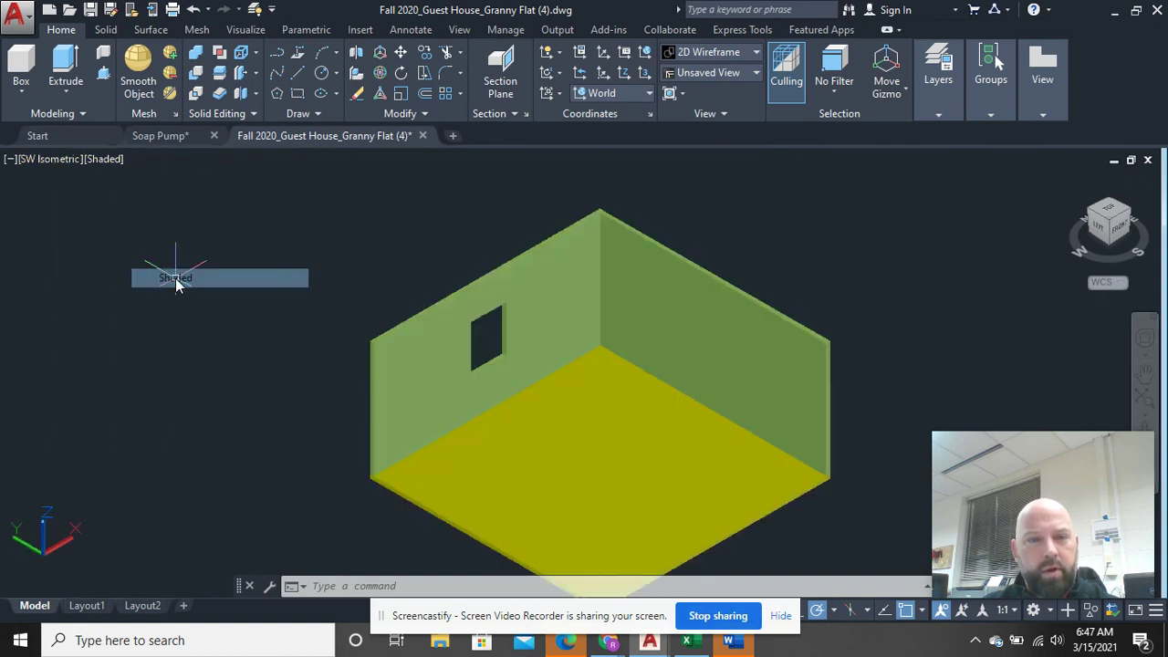
{"action": "mouse_move", "coordinate": [547, 418]}
{"action": "middle_mouse_down", "text": "shift"}
{"action": "mouse_move", "coordinate": [569, 334]}
{"action": "mouse_move", "coordinate": [532, 337]}
{"action": "mouse_move", "coordinate": [542, 390]}
{"action": "middle_mouse_up", "text": "shift"}
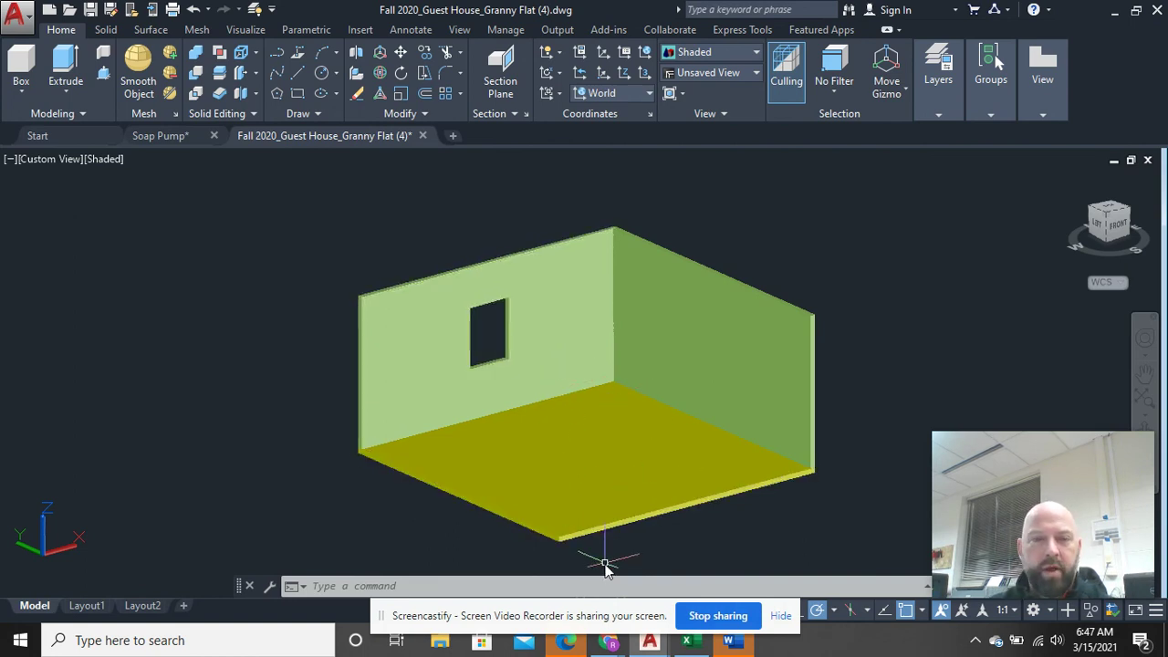
Copy the floor slab from its corner at the wall base to the top corner of the same wall.
{"action": "left_click", "coordinate": [667, 512]}
{"action": "left_click", "coordinate": [641, 508]}
{"action": "left_click", "coordinate": [642, 505]}
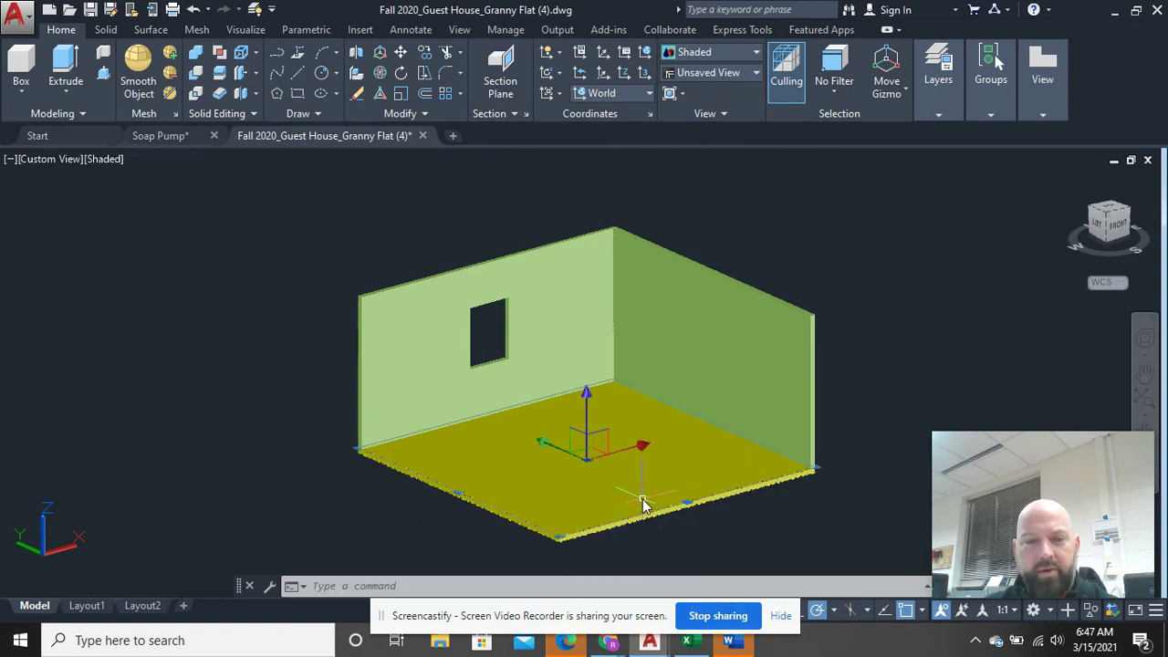
{"action": "right_click", "coordinate": [314, 387]}
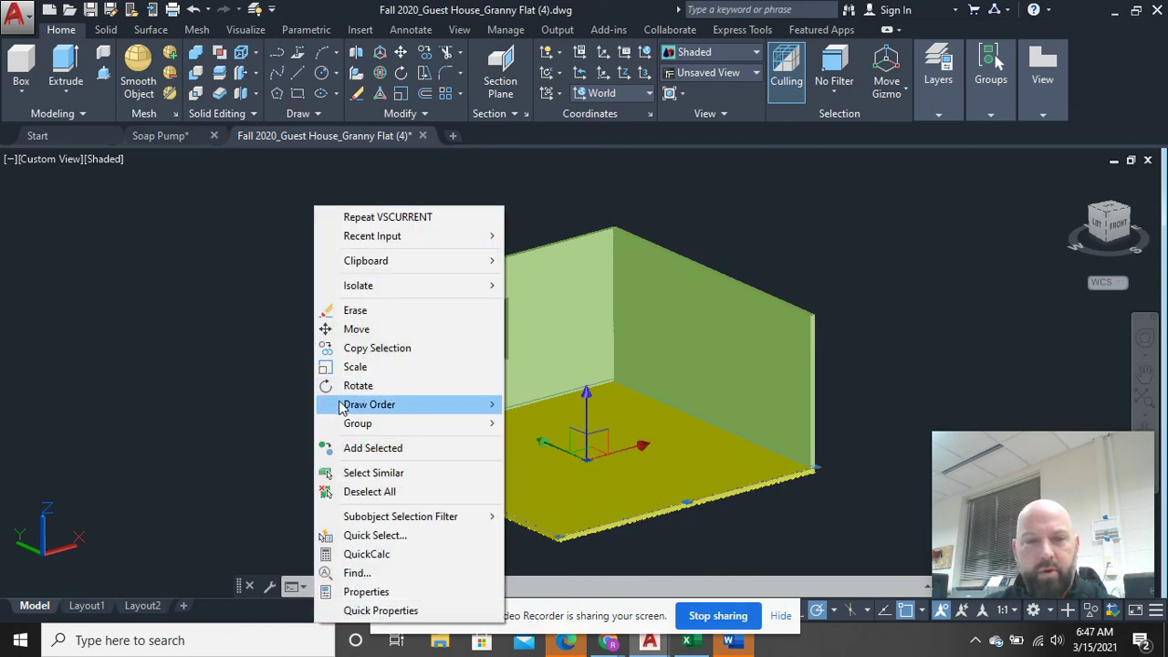
{"action": "left_click", "coordinate": [351, 348]}
{"action": "scroll", "coordinate": [356, 447], "scroll_direction": "up", "scroll_amount": 4}
{"action": "scroll", "coordinate": [356, 447], "scroll_direction": "up", "scroll_amount": 2}
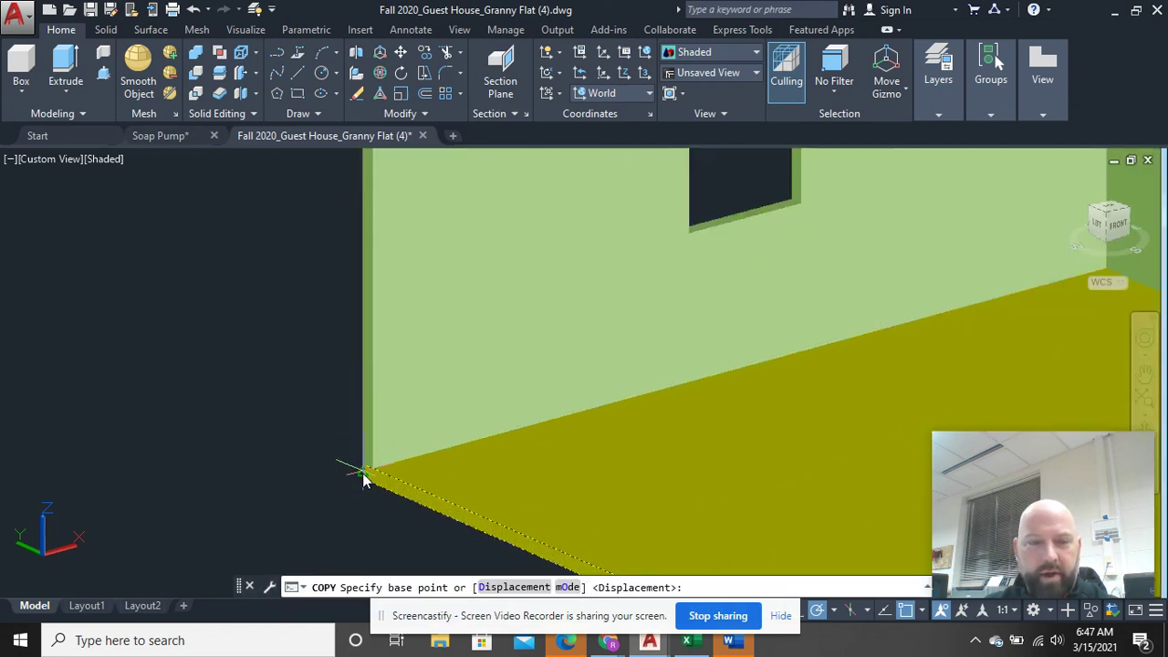
{"action": "left_click", "coordinate": [363, 479]}
{"action": "scroll", "coordinate": [369, 310], "scroll_direction": "down", "scroll_amount": 5}
{"action": "scroll", "coordinate": [365, 260], "scroll_direction": "up", "scroll_amount": 5}
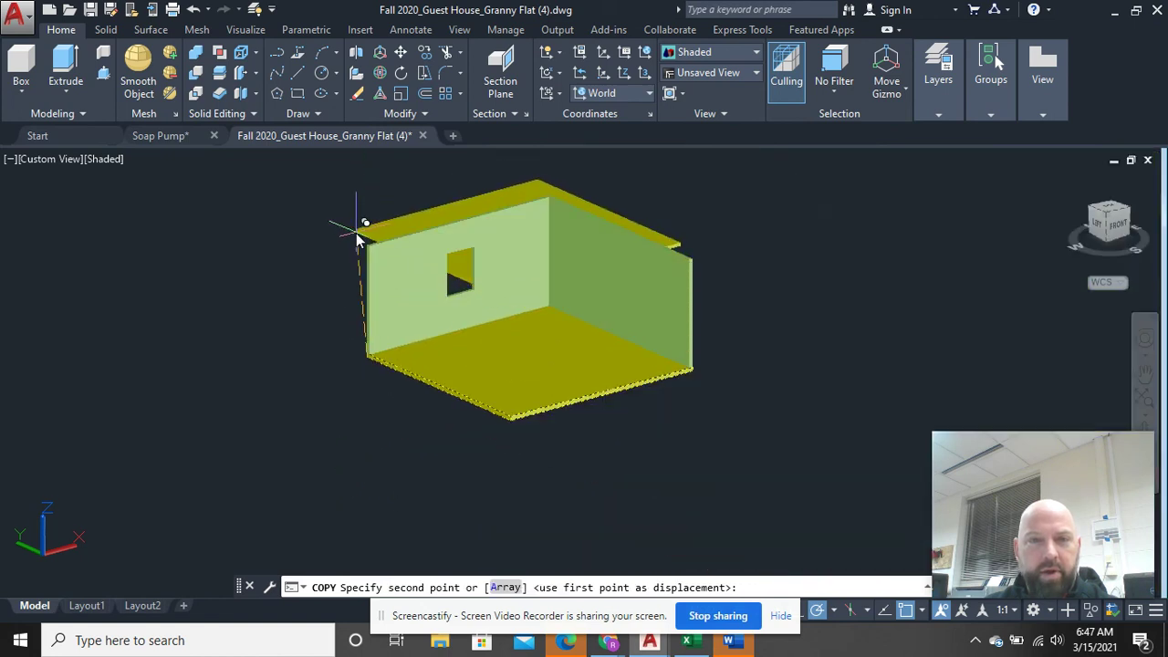
{"action": "left_click", "coordinate": [372, 250]}
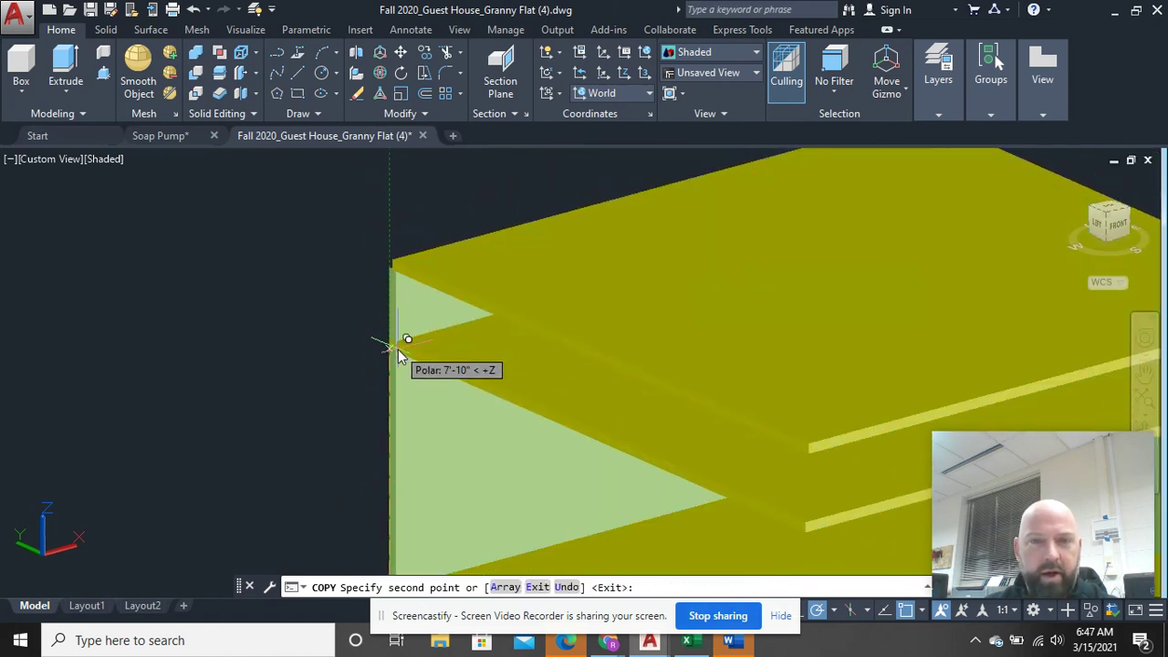
{"action": "scroll", "coordinate": [420, 346], "scroll_direction": "down", "scroll_amount": 5}
{"action": "right_click", "coordinate": [673, 225]}
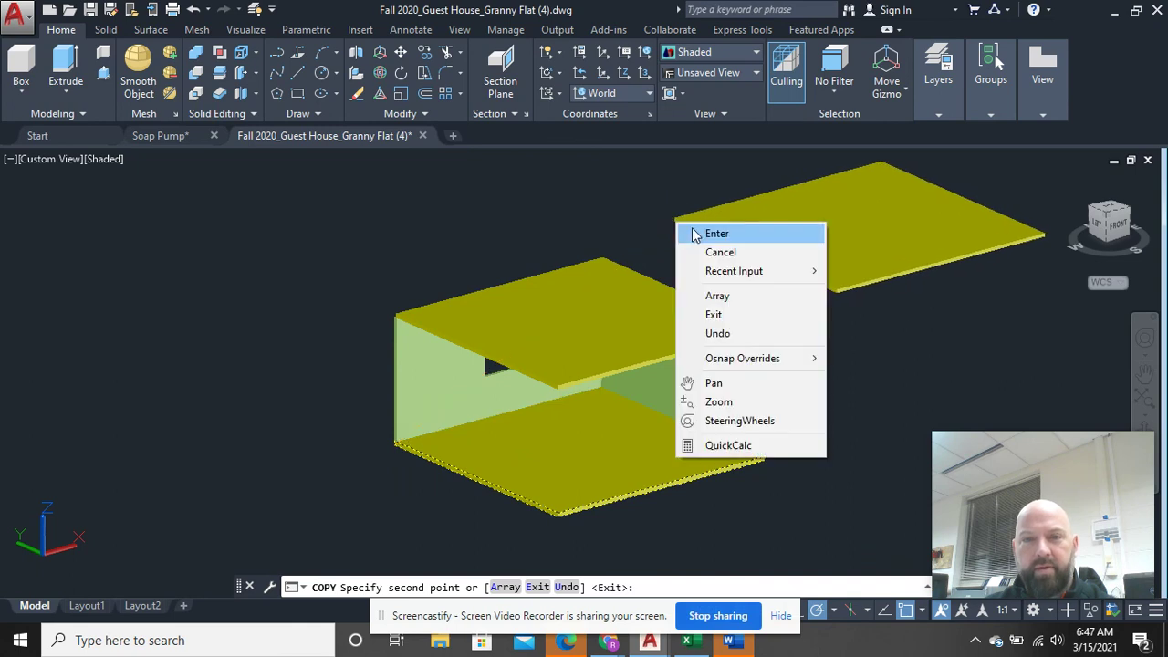
{"action": "left_click", "coordinate": [712, 234]}
Select the copied slab on top of the walls.
{"action": "left_click", "coordinate": [620, 361]}
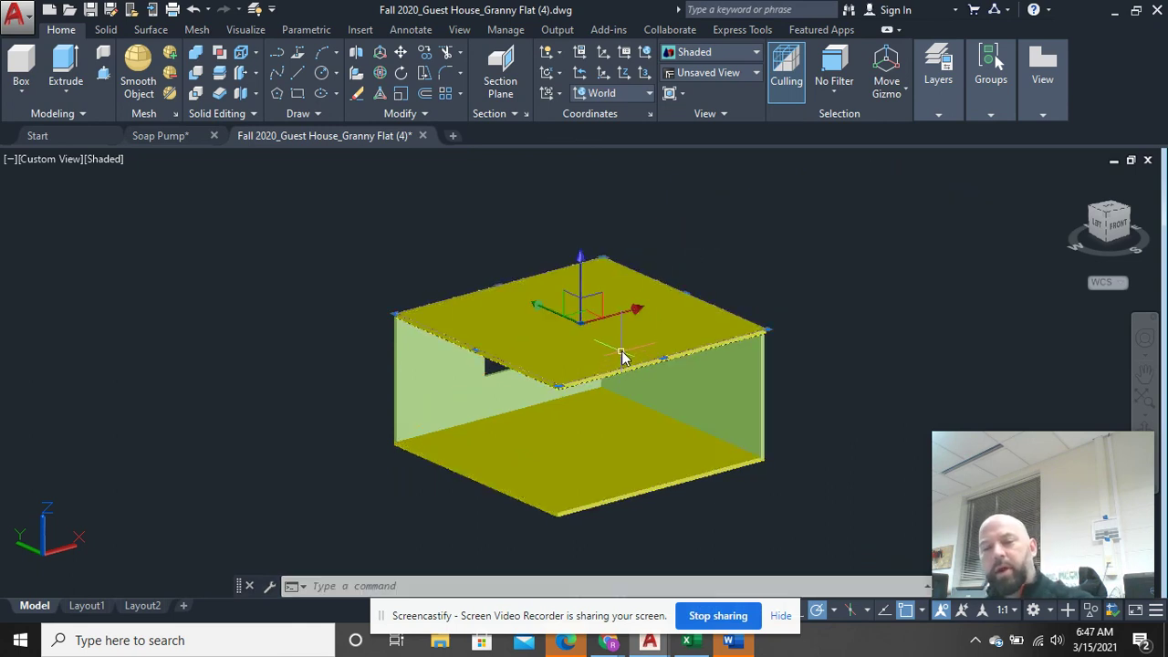